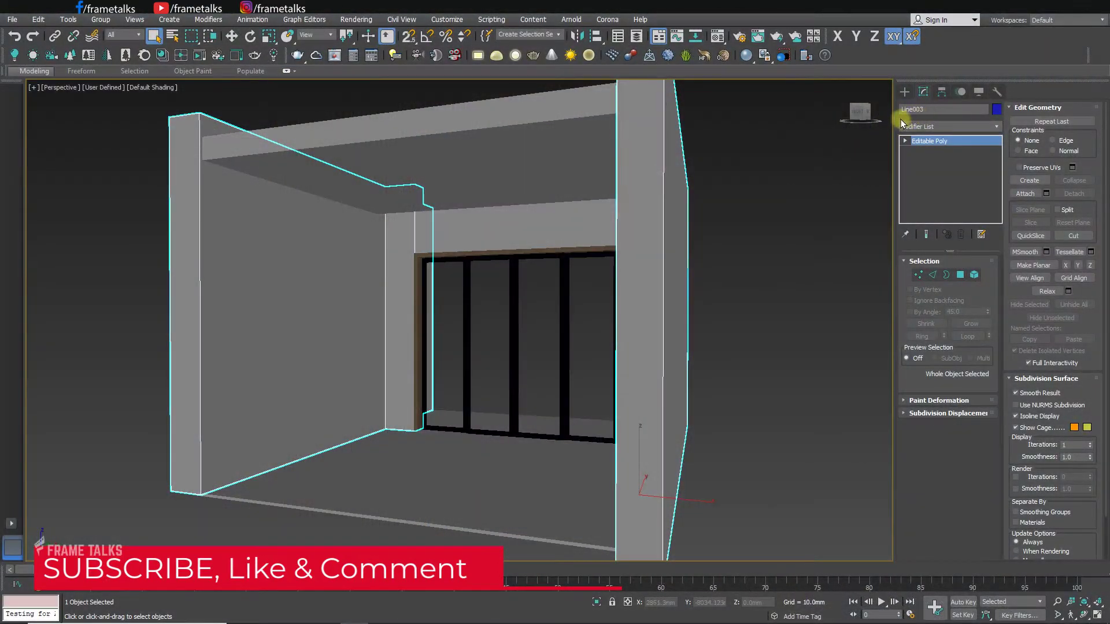
Reset the scene to start from an empty file
alt+middle_drag(741, 294, 594, 303)
alt+middle_drag(664, 331, 812, 338)
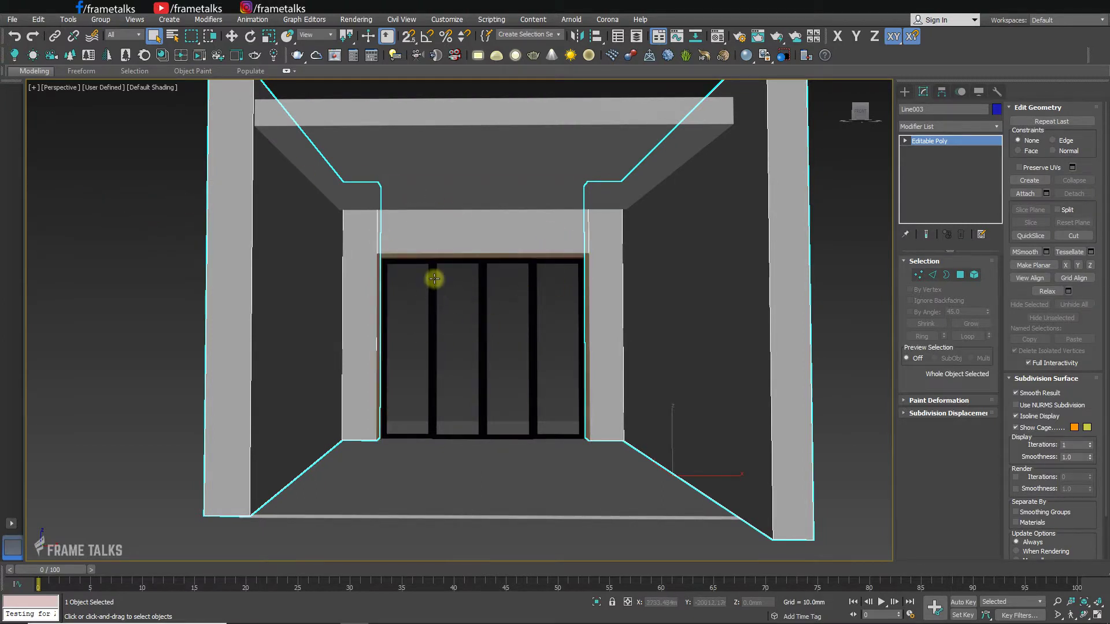
click(12, 20)
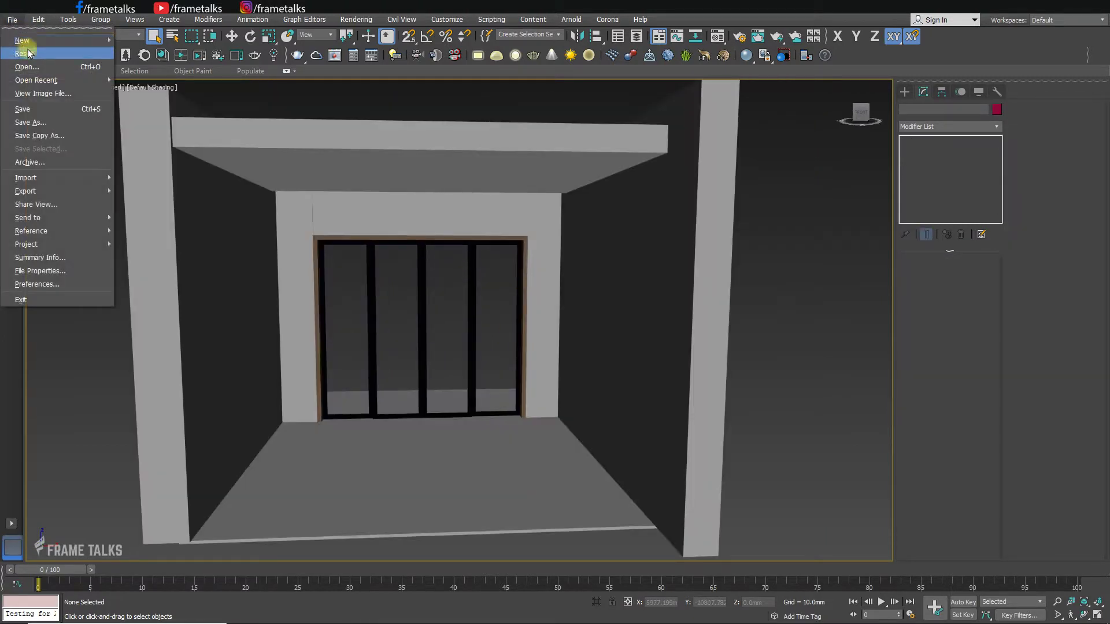
click(26, 48)
click(514, 335)
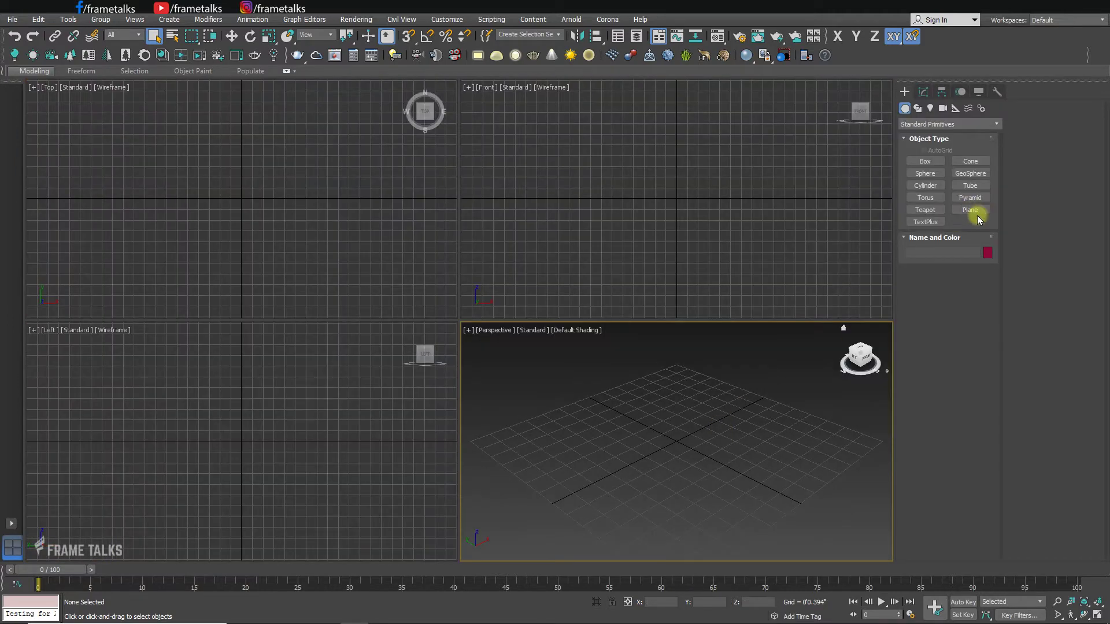
Create a plane about 8.2 in long and 6.6 in wide in the front view and center it near the origin
click(970, 210)
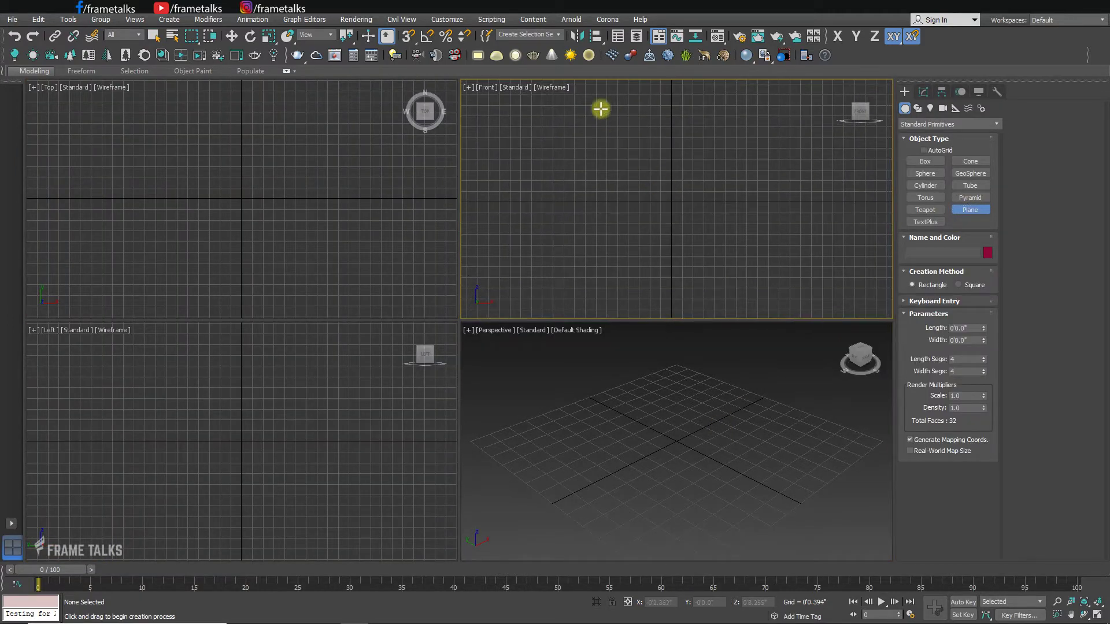
drag(584, 94, 767, 316)
key(w)
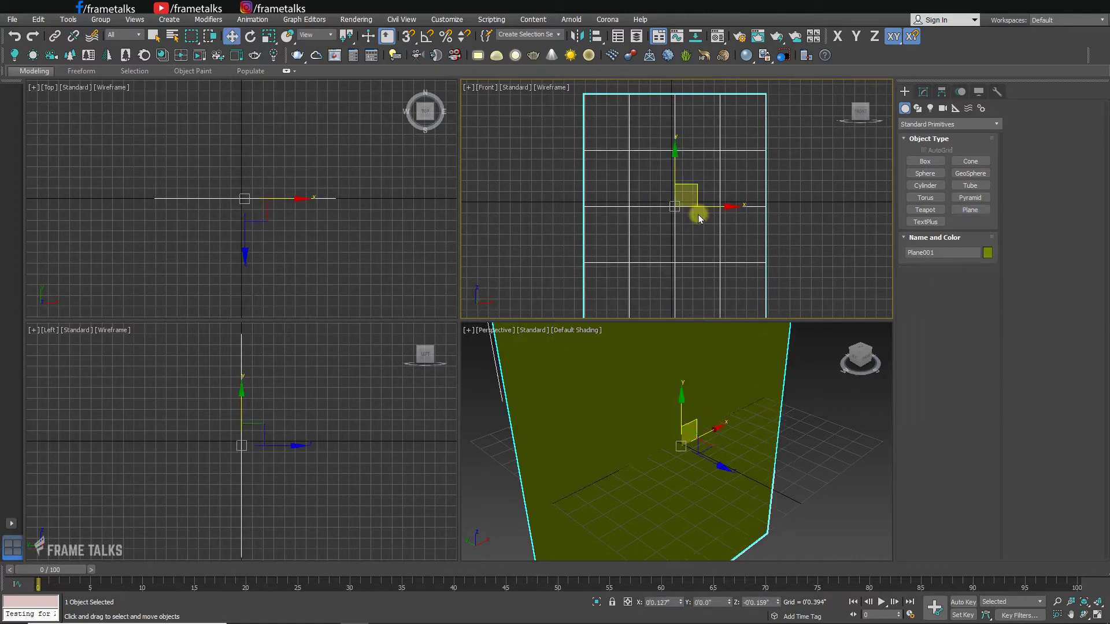
drag(696, 188, 692, 184)
mouse_move(682, 442)
alt+middle_down()
mouse_move(651, 434)
mouse_move(699, 446)
alt+middle_up()
scroll(653, 435, down, 4)
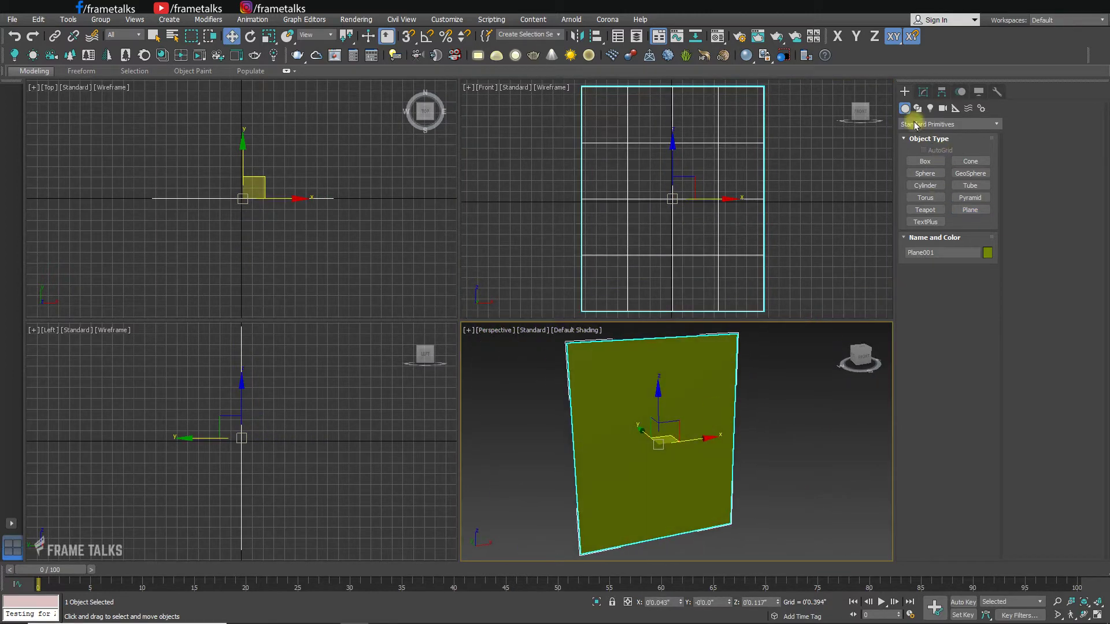
Set the plane's length and width segments to 40 each
click(923, 91)
drag(964, 308, 951, 308)
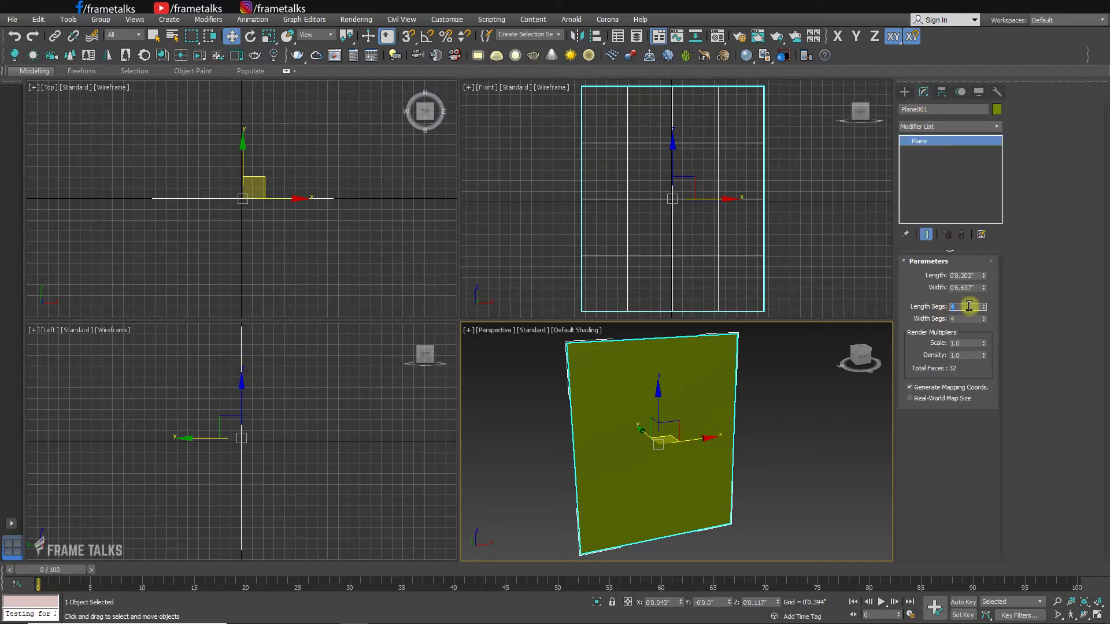
text(40)
key(Tab)
text(40)
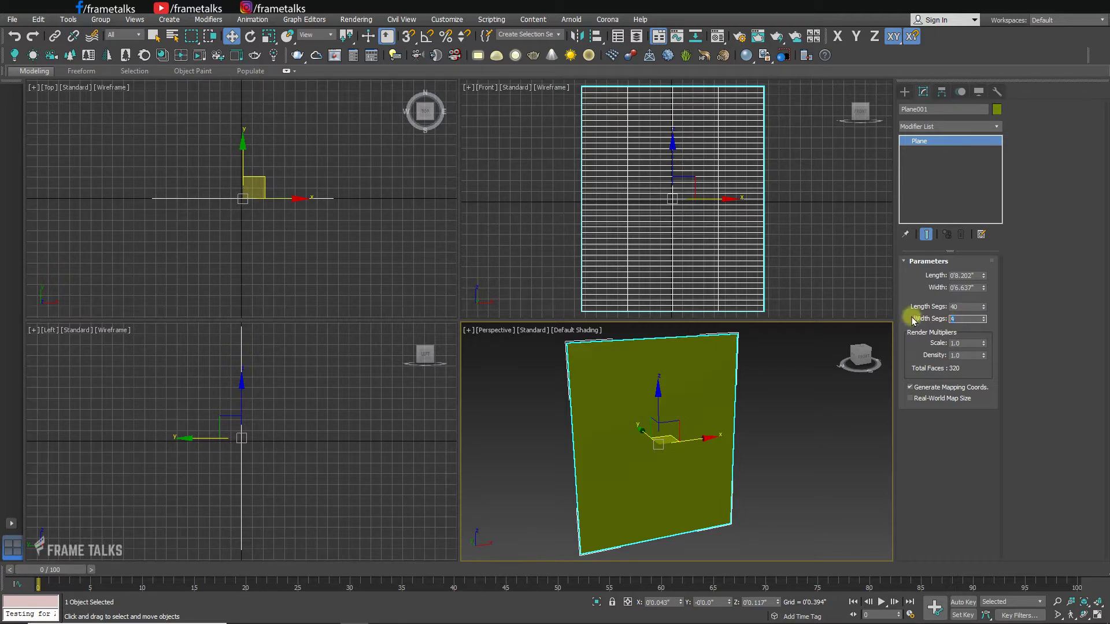
key(Return)
Maximize the perspective viewport and turn on edged faces display
key(alt+w)
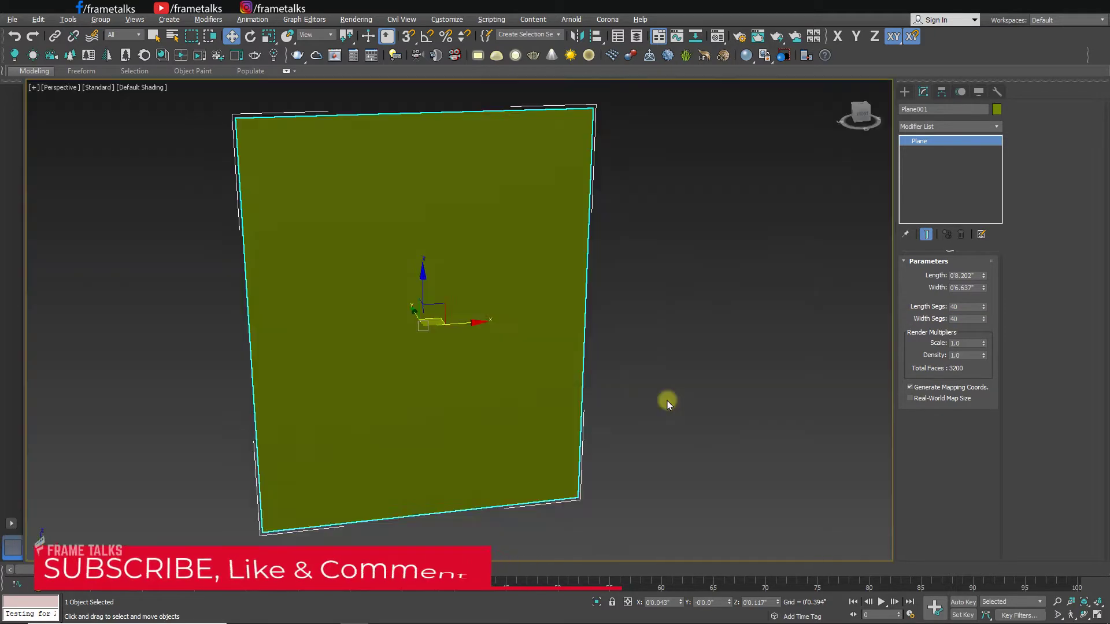
mouse_move(666, 399)
middle_down()
mouse_move(664, 389)
mouse_move(683, 400)
middle_up()
click(650, 341)
middle_drag(650, 341, 618, 347)
key(F4)
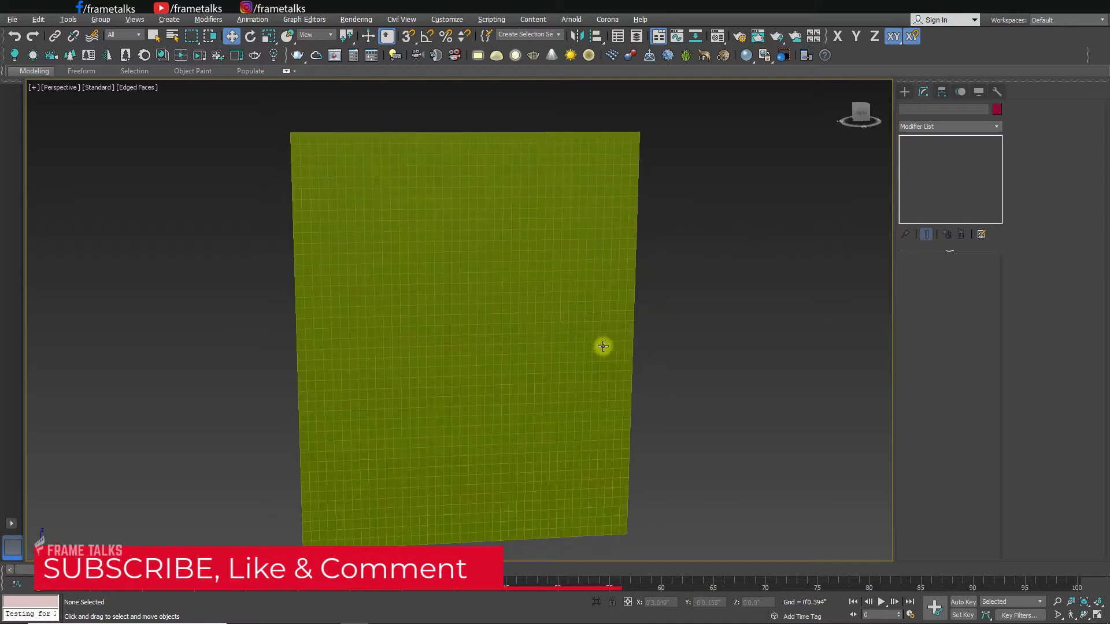
Draw a thin box about 7.93 in wide and 0.34 in long above the plane in the front view, and lower it to overlap the plane's top edge
click(594, 345)
click(904, 92)
click(925, 162)
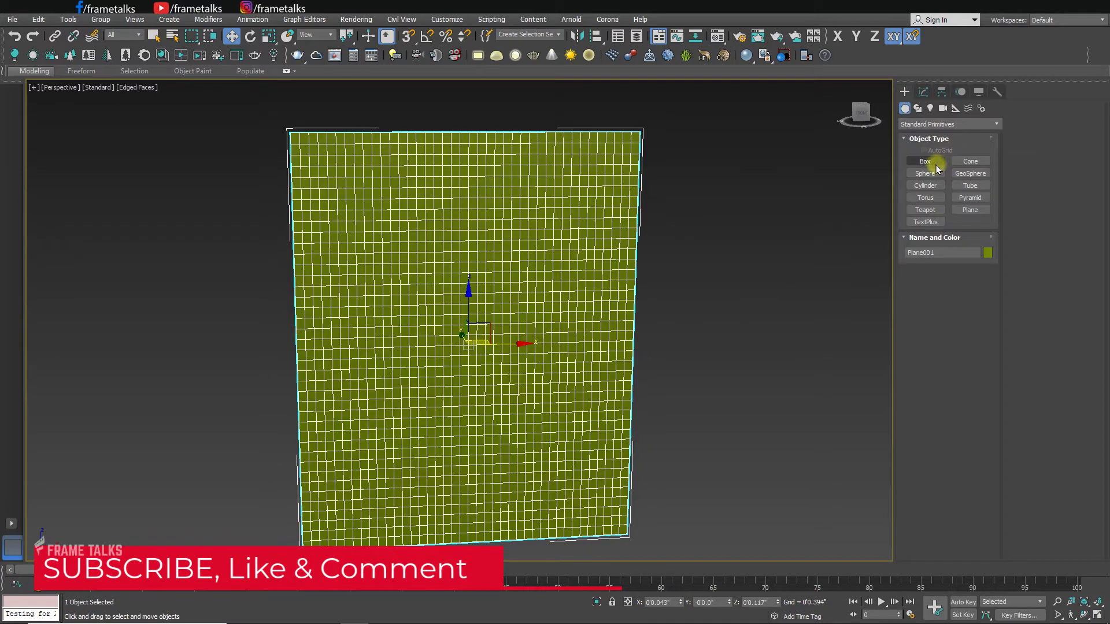
key(alt+w)
key(alt+w)
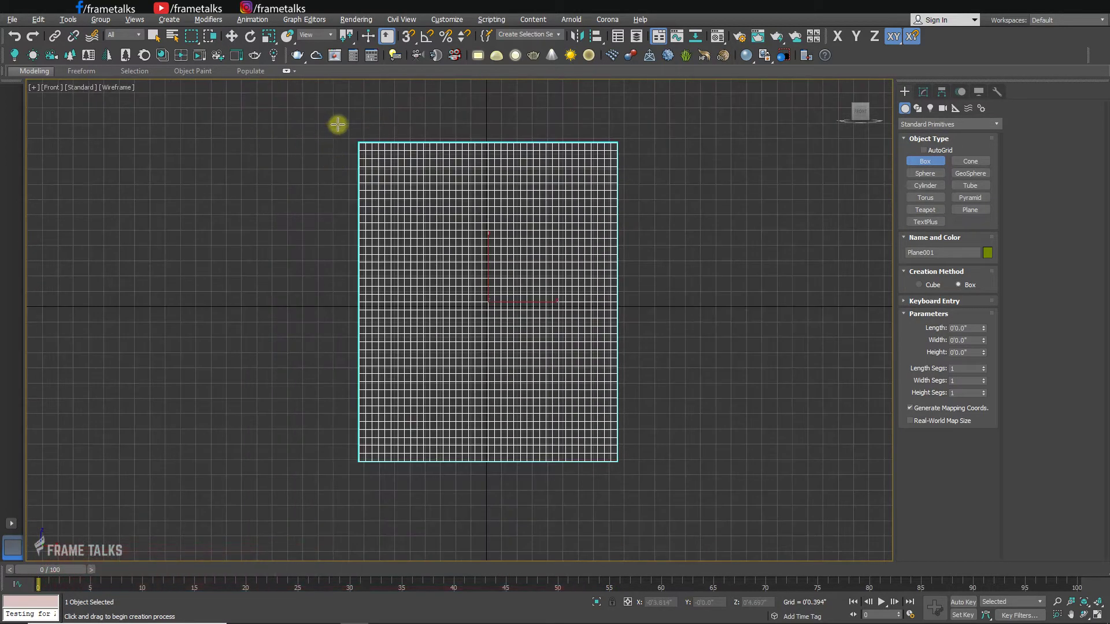
drag(336, 124, 646, 137)
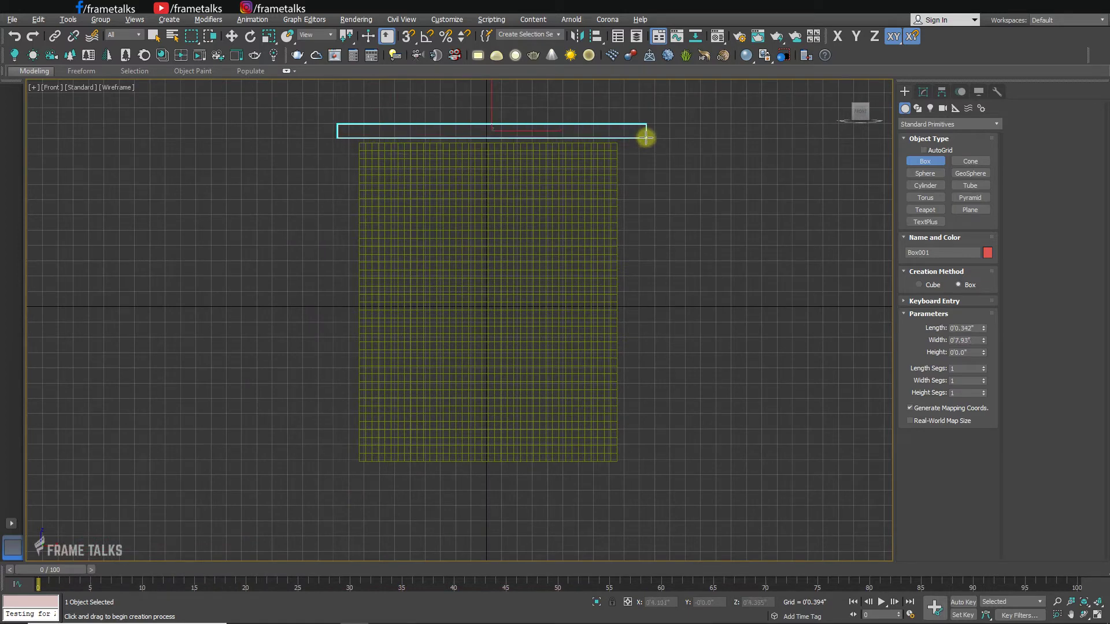
click(645, 130)
key(w)
scroll(540, 135, up, 3)
drag(466, 114, 464, 133)
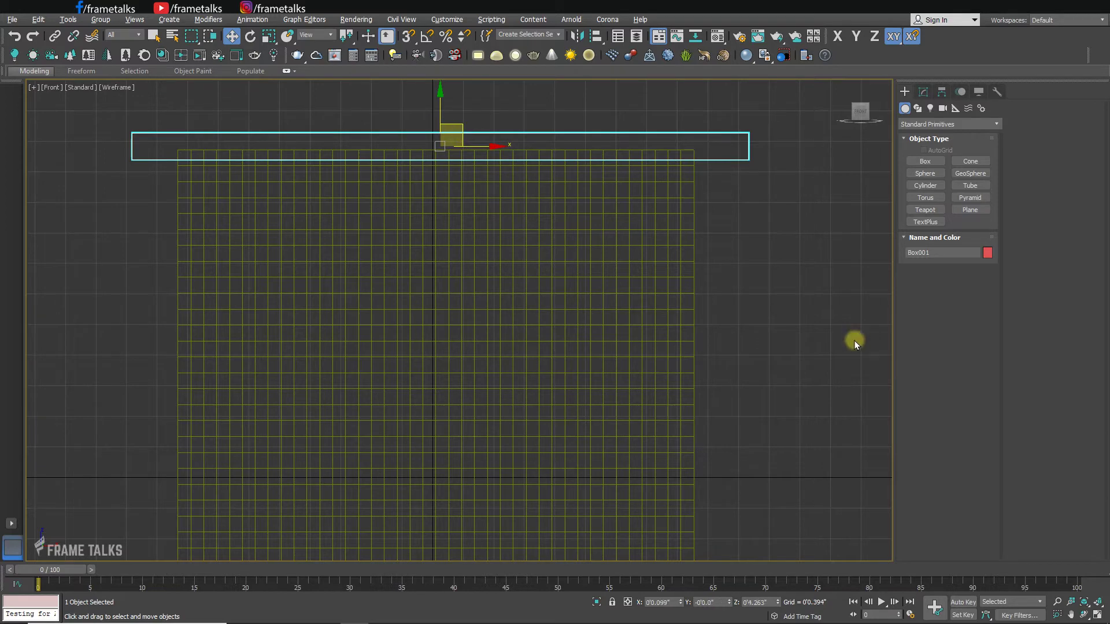
Convert both the plane and the box to Editable Poly
click(657, 287)
key(z)
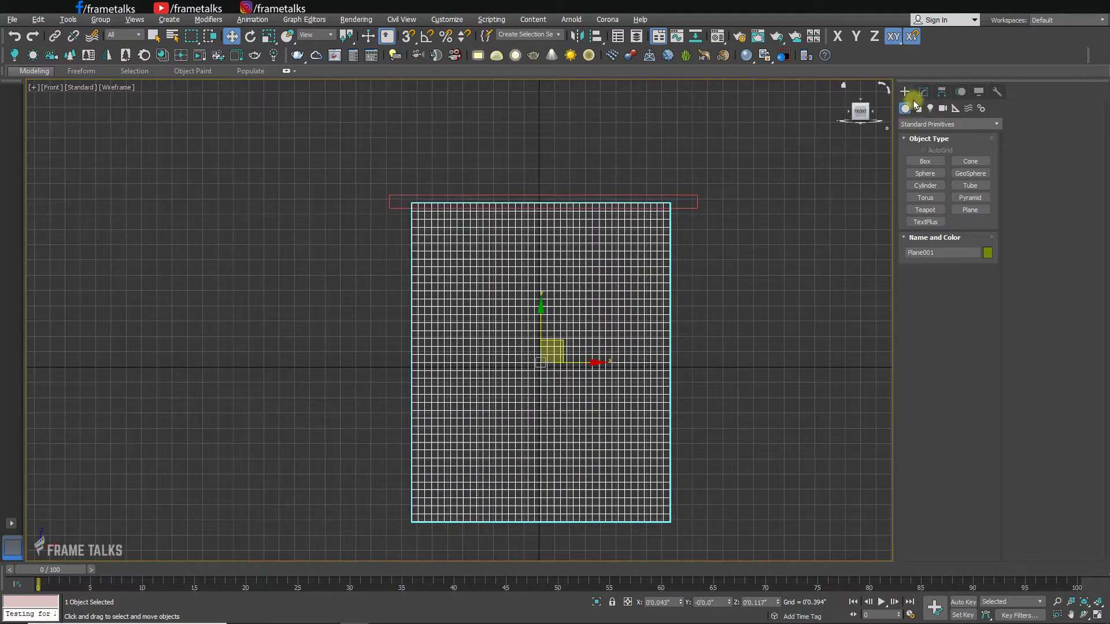
click(923, 92)
key(ctrl+a)
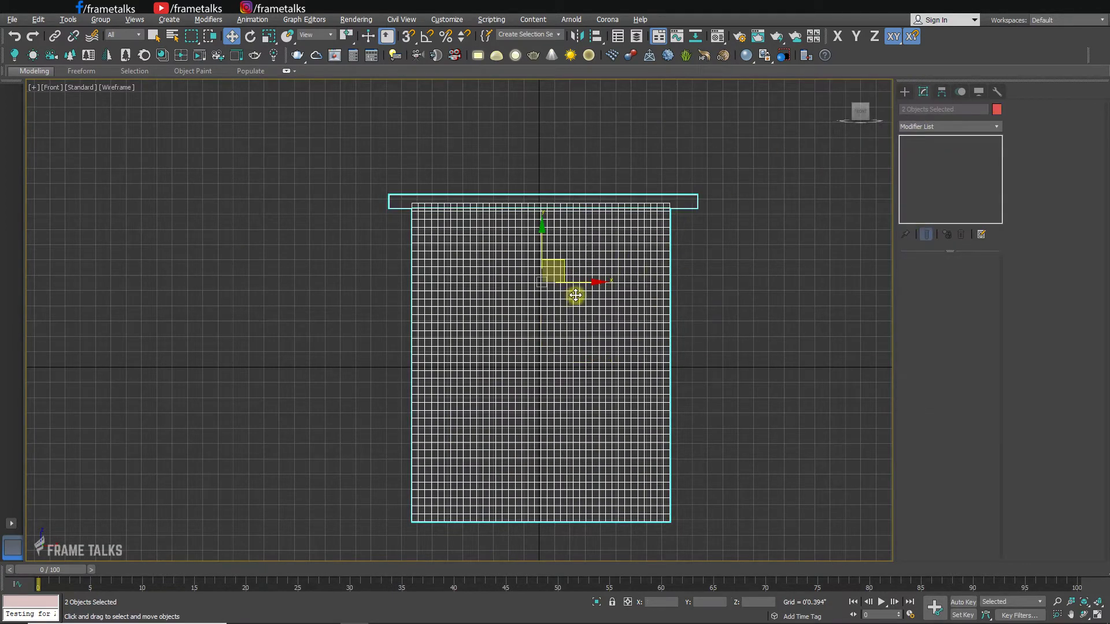
right_click(585, 218)
mouse_move(664, 344)
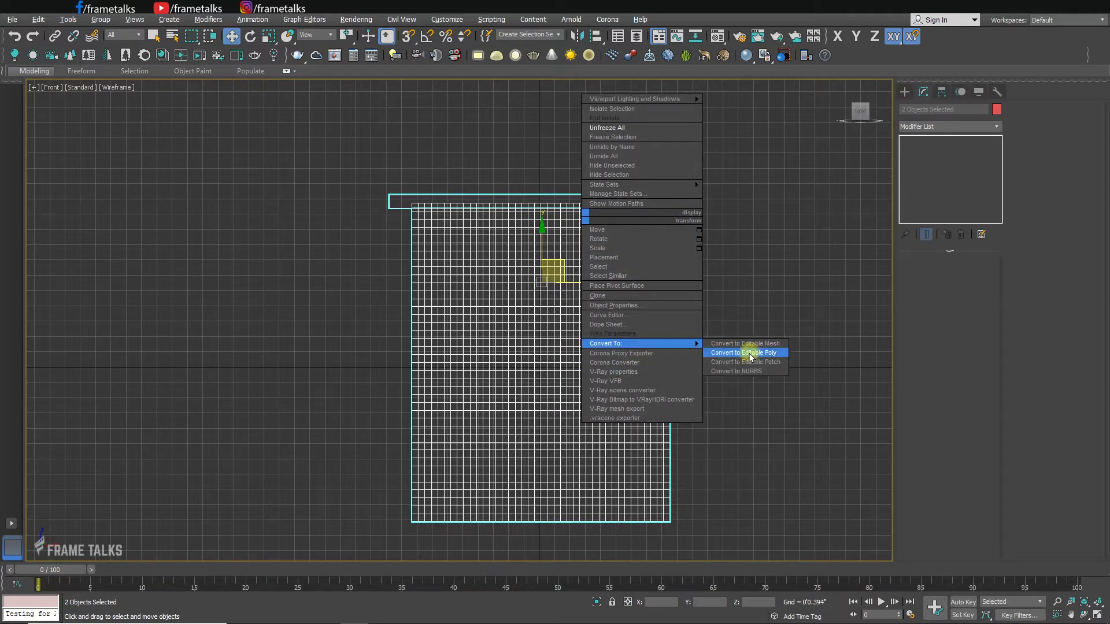
click(749, 352)
Apply a Cloth modifier to the plane
click(627, 294)
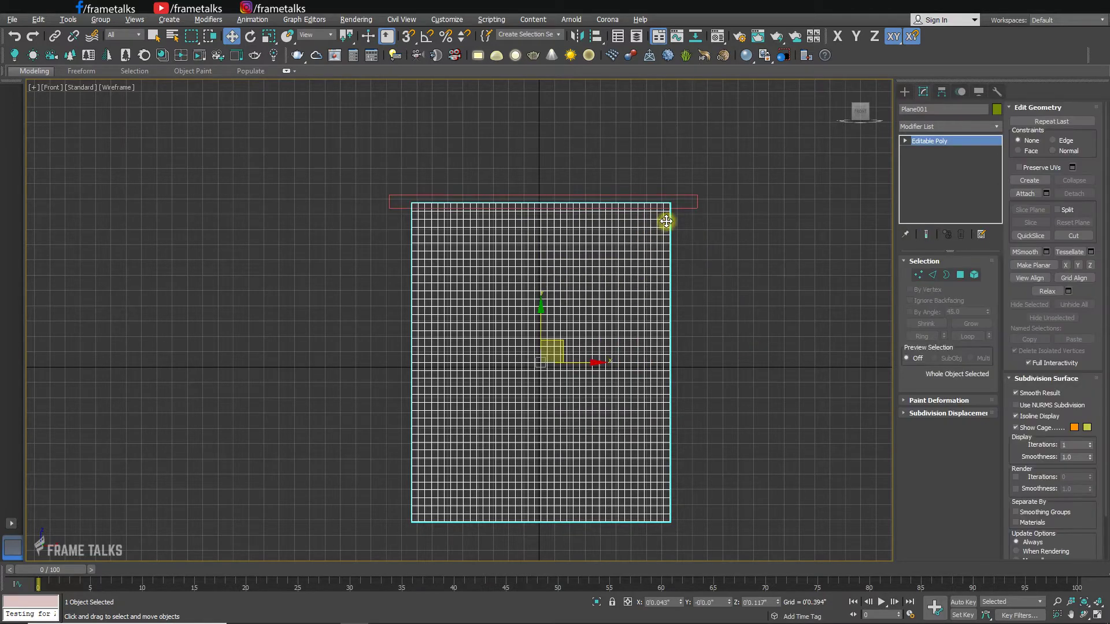
scroll(663, 218, up, 2)
middle_drag(664, 218, 709, 224)
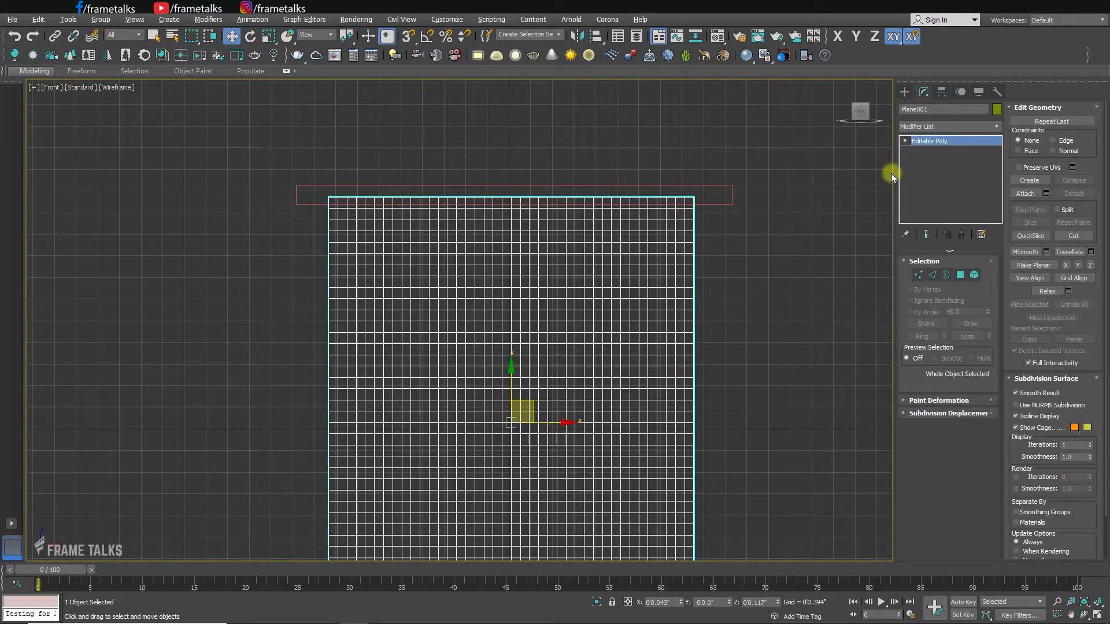
click(913, 127)
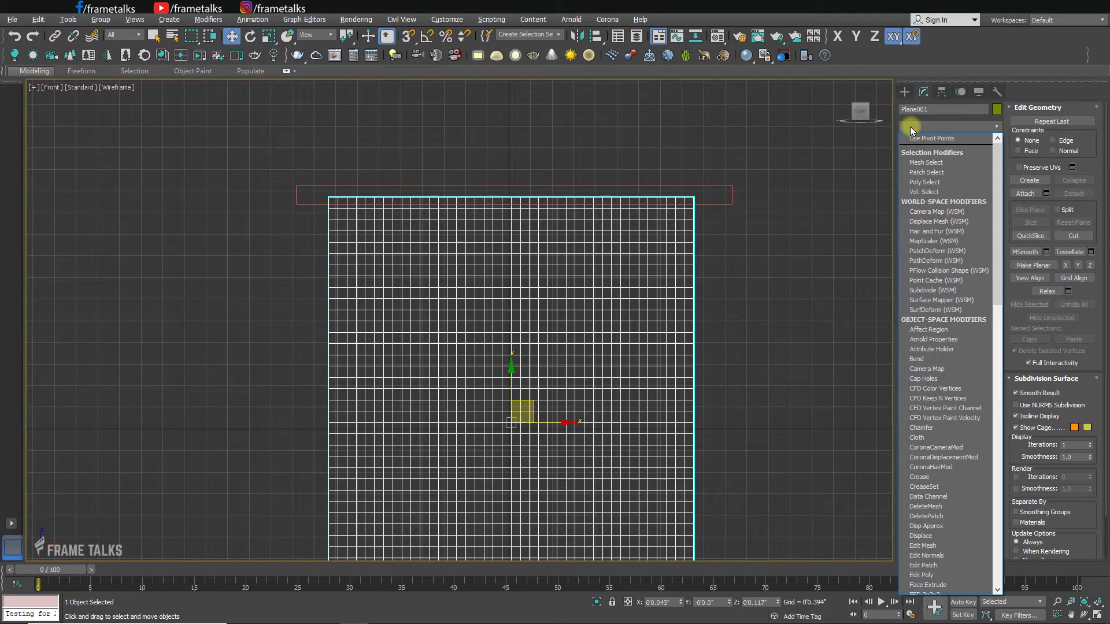
text(cl)
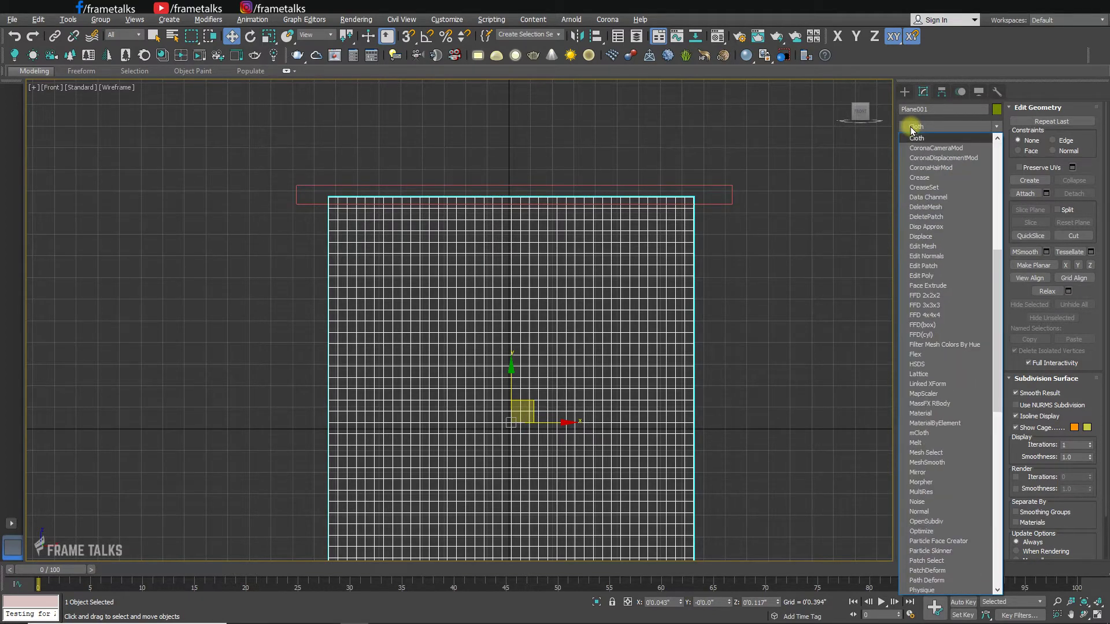
key(Return)
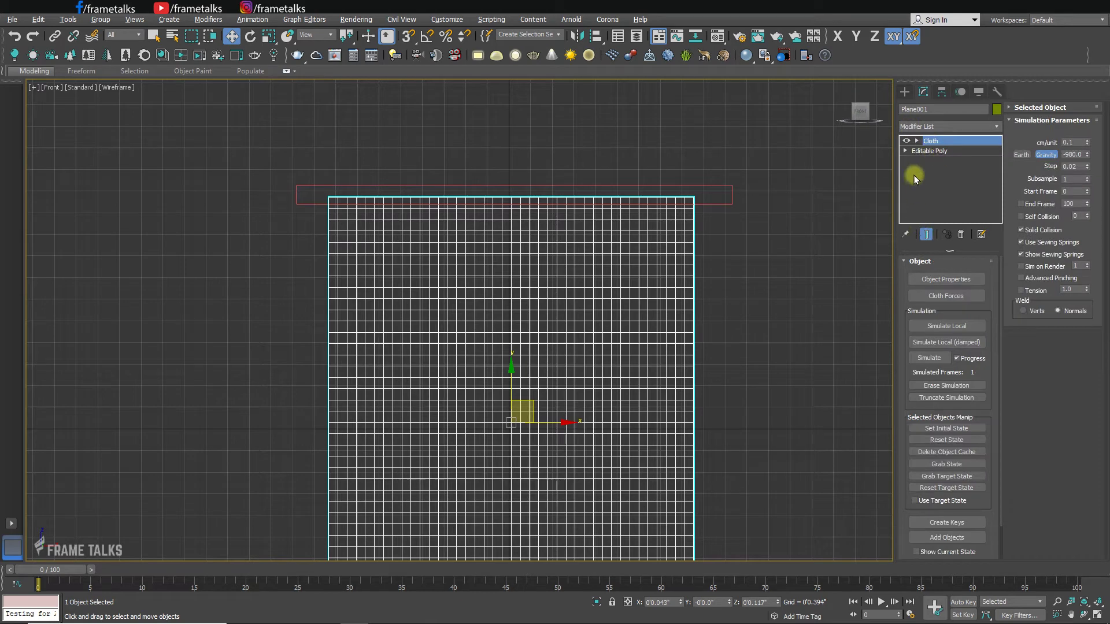
click(916, 140)
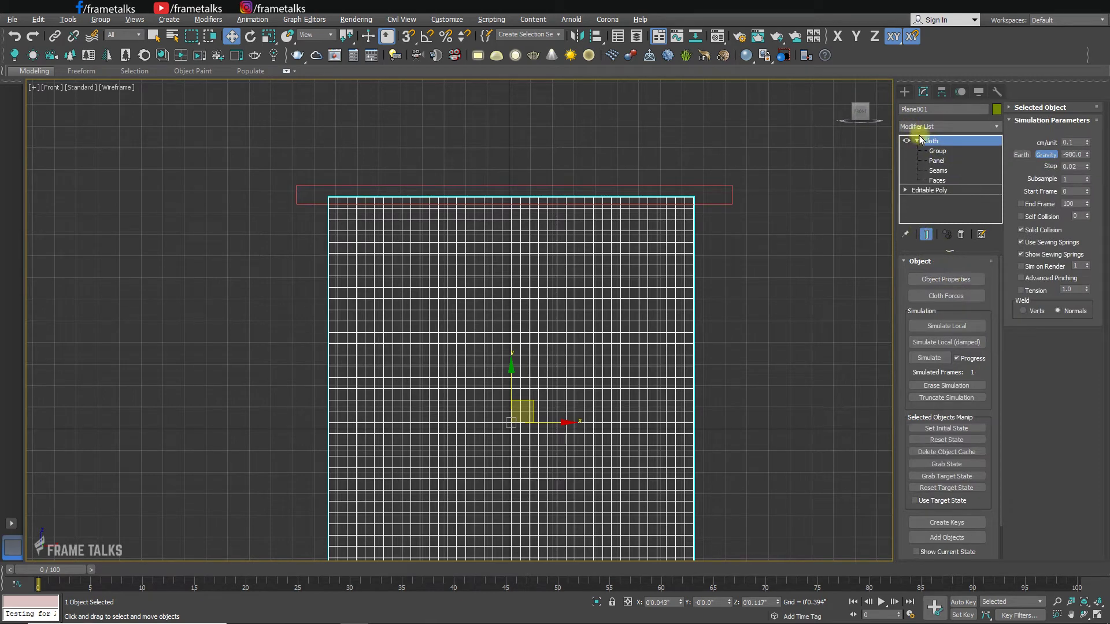
click(916, 140)
Define Plane001 as cloth in the simulation's object properties, using the Cotton preset
click(944, 279)
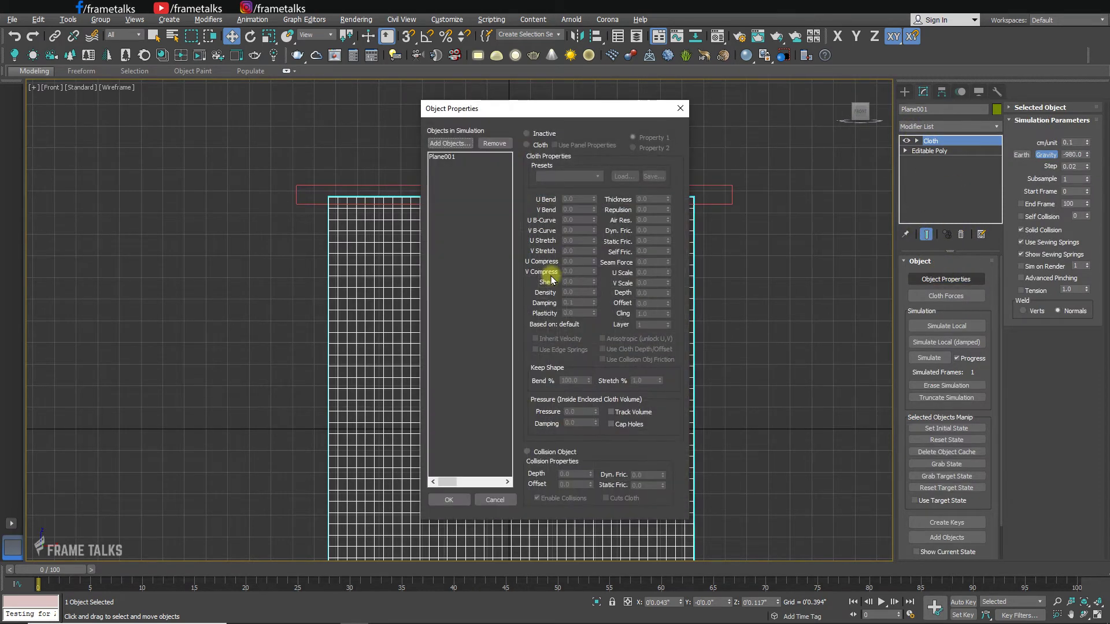
click(453, 158)
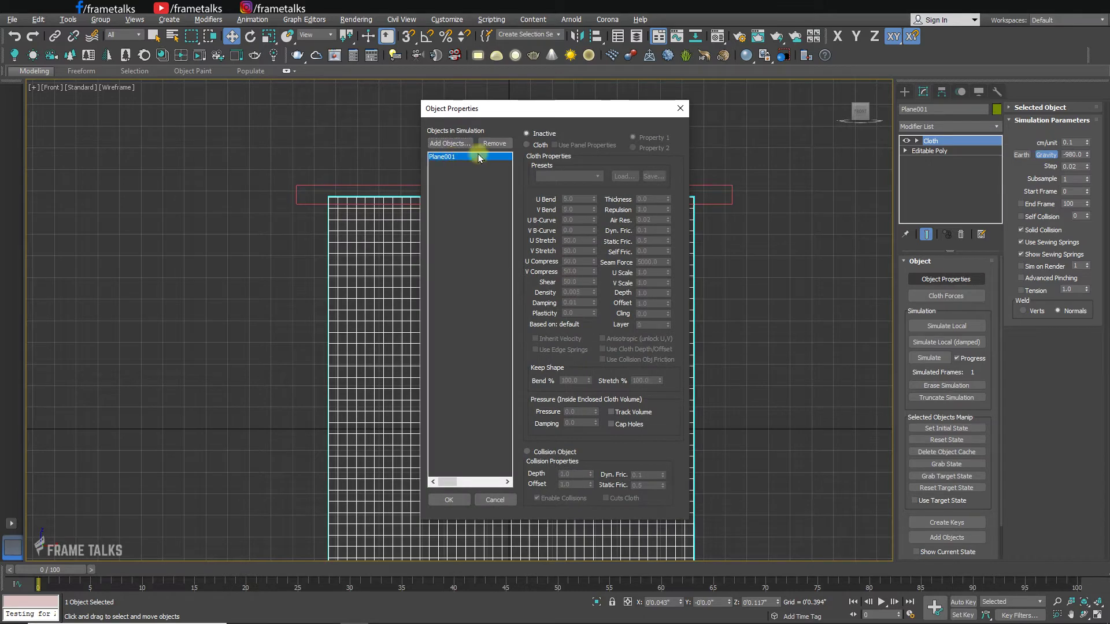
click(529, 145)
click(562, 177)
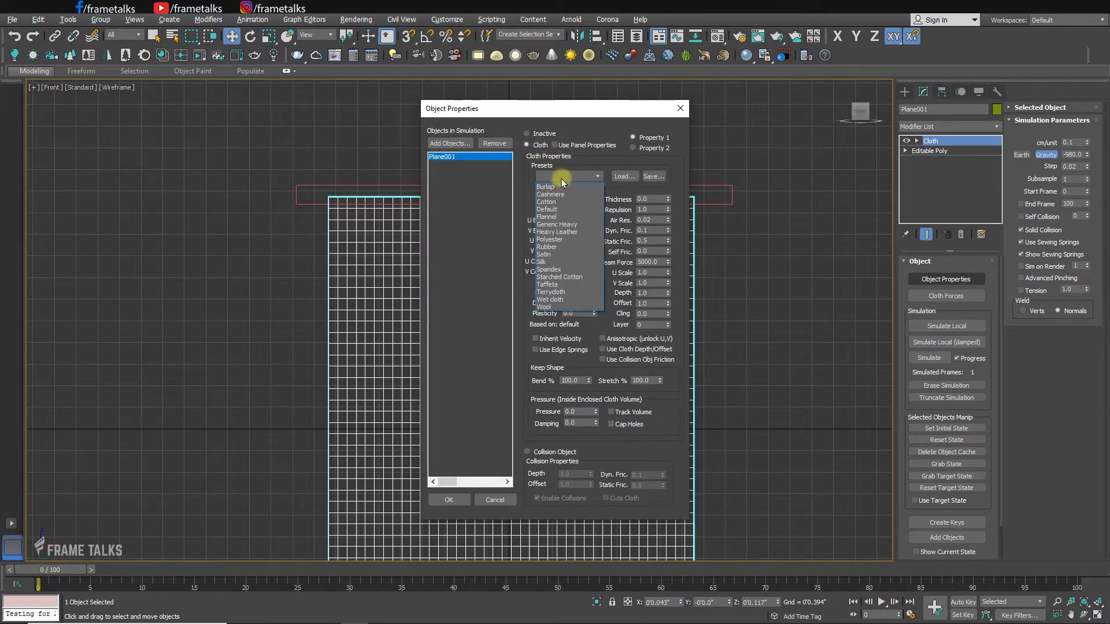
click(556, 202)
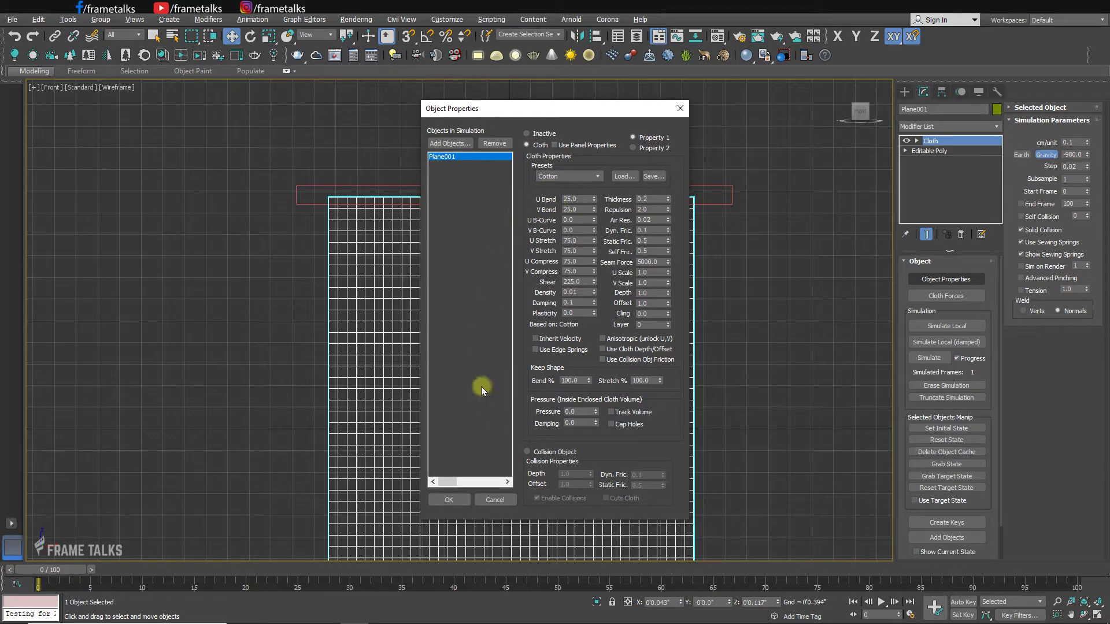
click(449, 499)
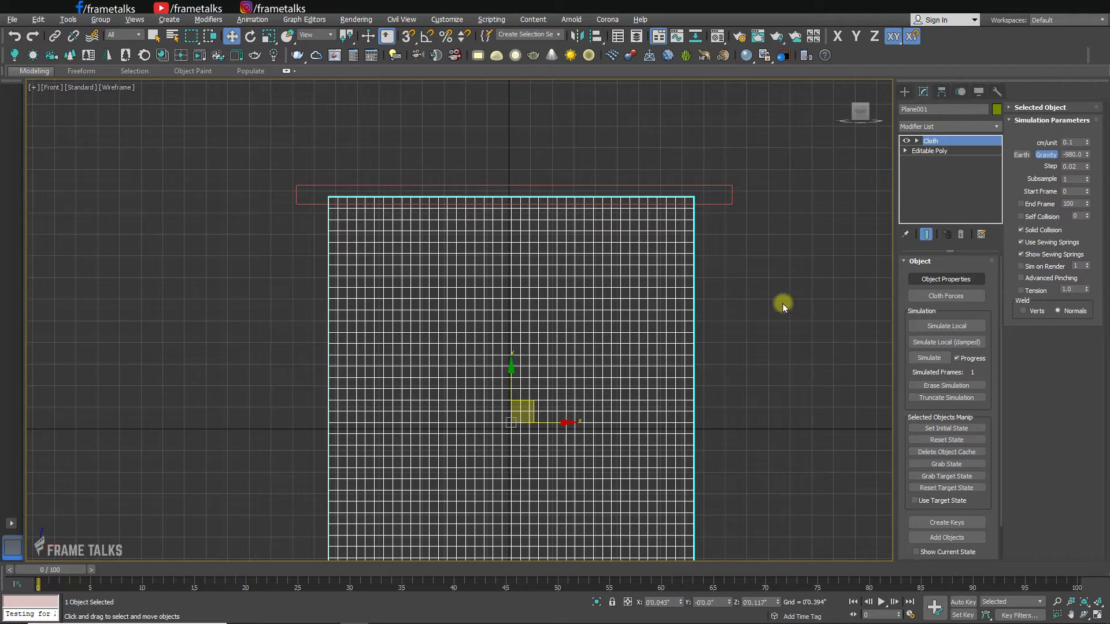
Make a cloth group named "top hold" from the vertices along the plane's top edge
middle_drag(783, 304, 765, 296)
scroll(765, 296, down, 2)
click(916, 141)
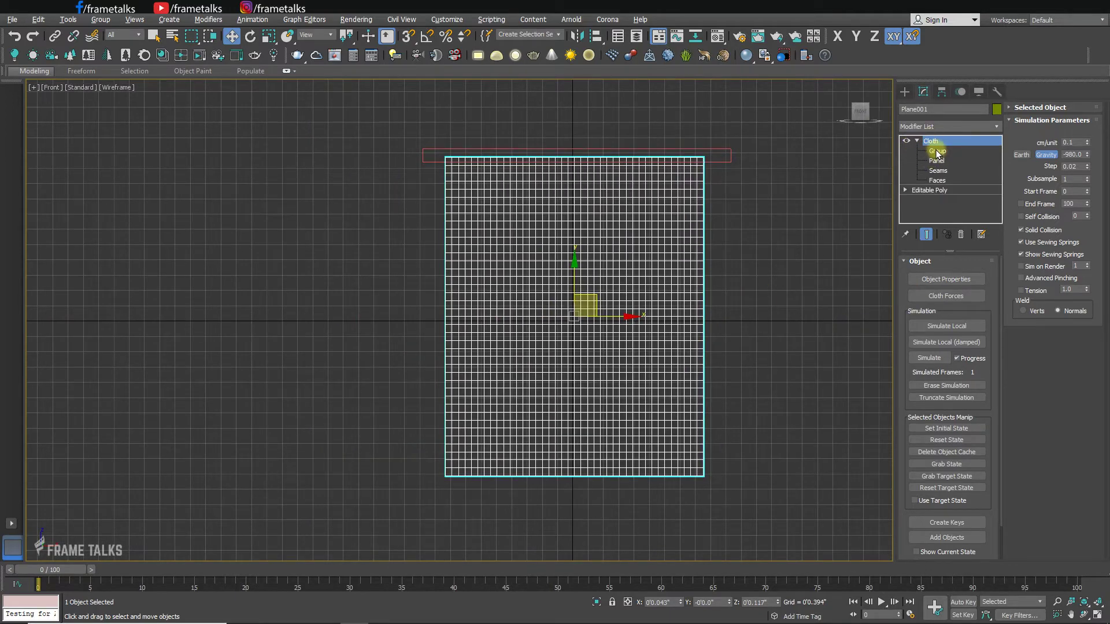
click(937, 152)
drag(718, 127, 426, 158)
click(925, 277)
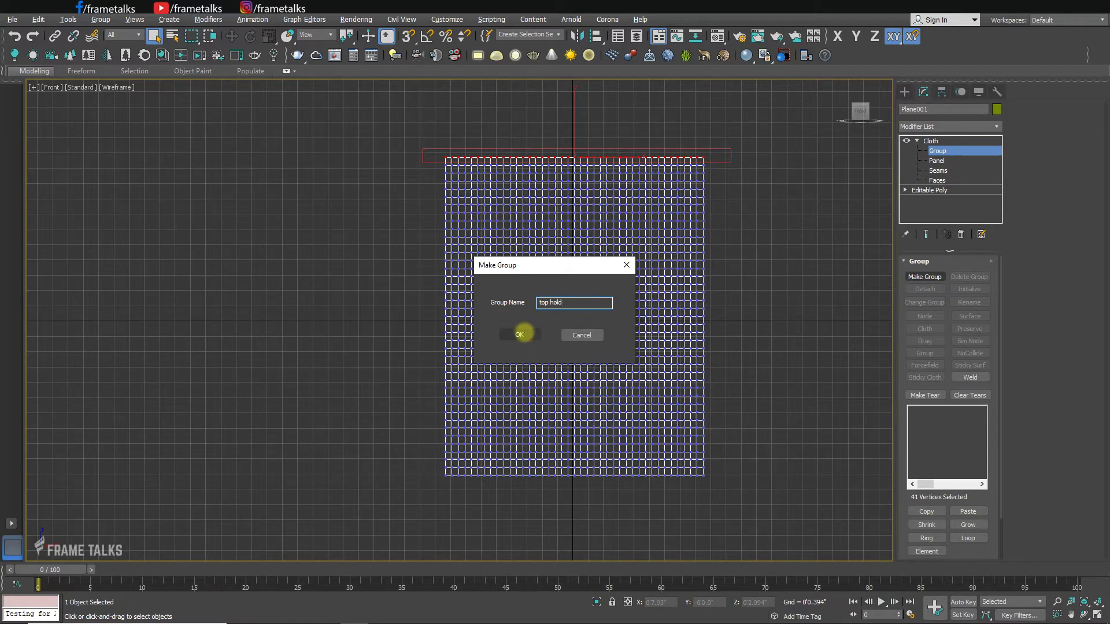
click(520, 334)
scroll(664, 178, up, 3)
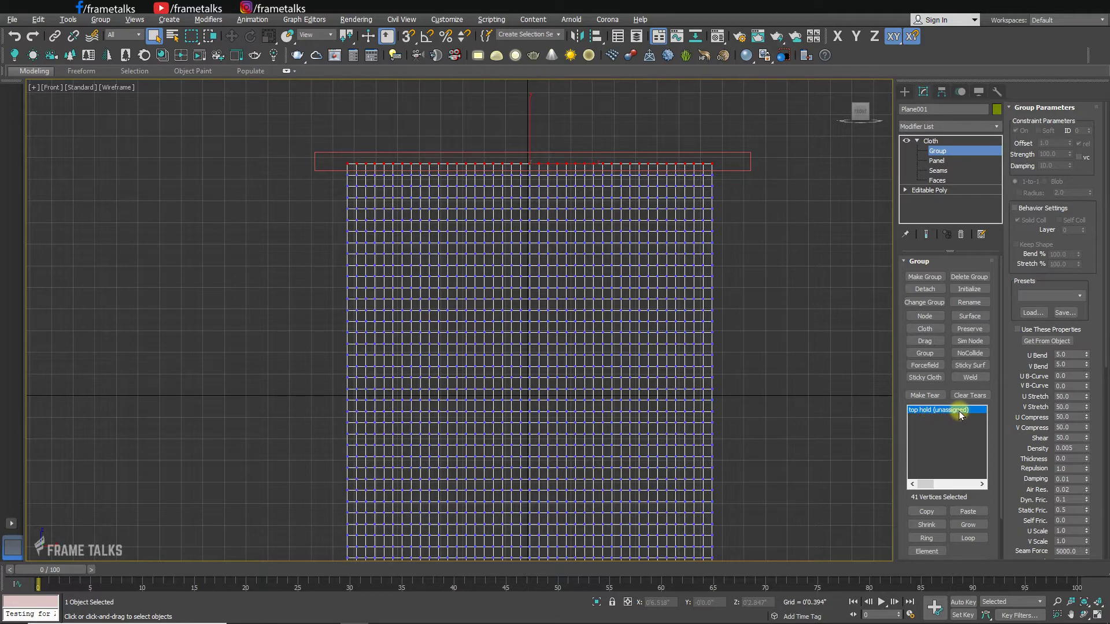
Constrain the "top hold" group to the box with a Node constraint
click(922, 341)
click(924, 317)
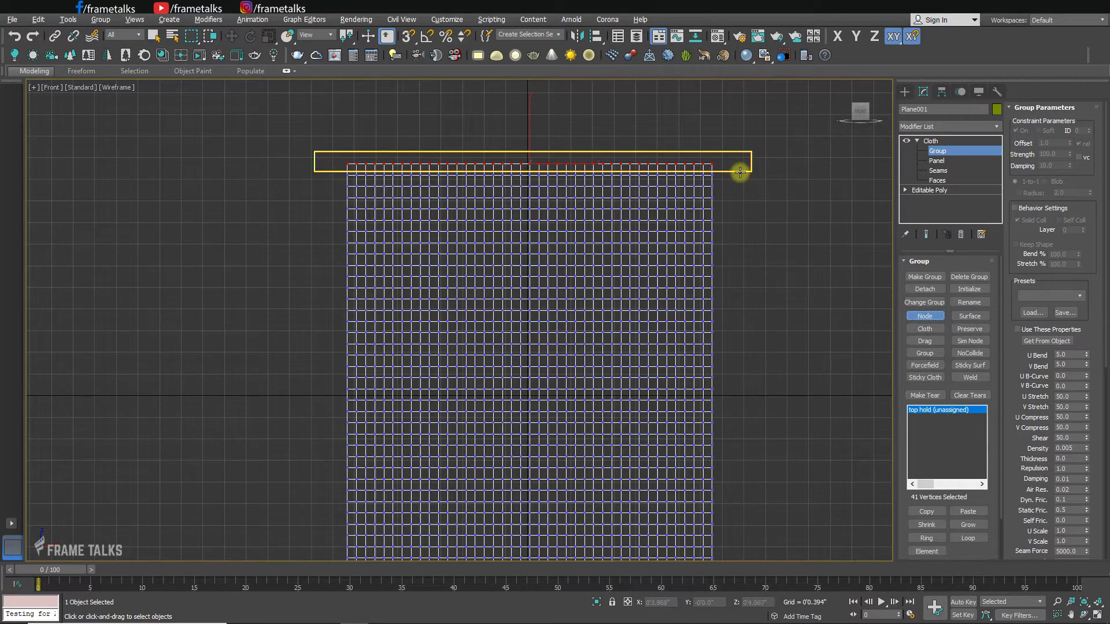
click(739, 171)
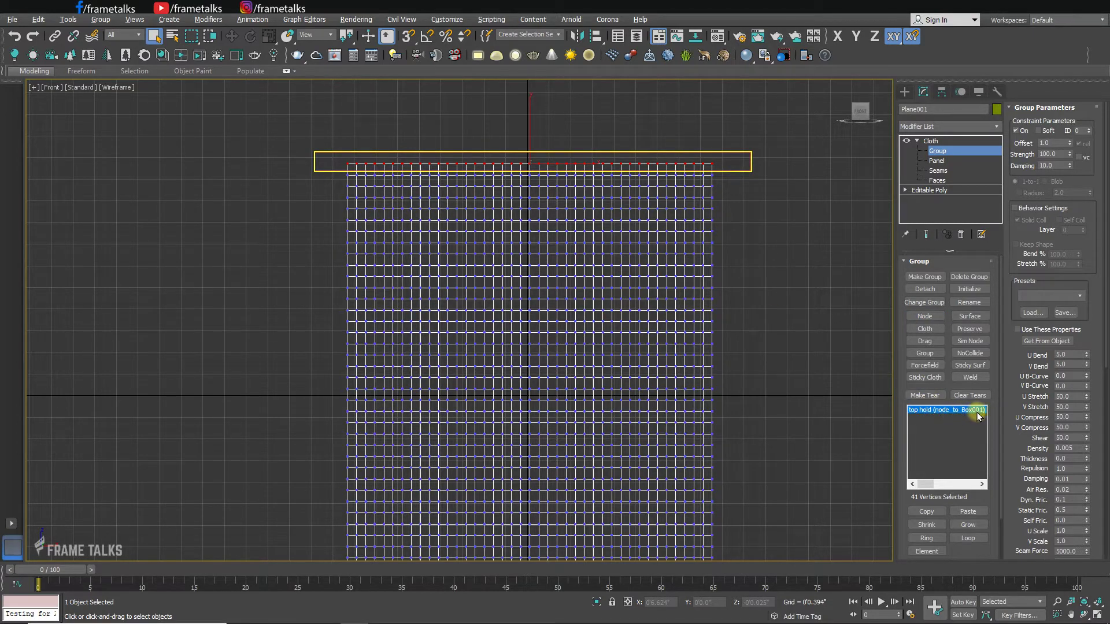
Leave the Cloth modifier's group level and set the simulation's cm/unit to 3.0
click(932, 142)
click(918, 141)
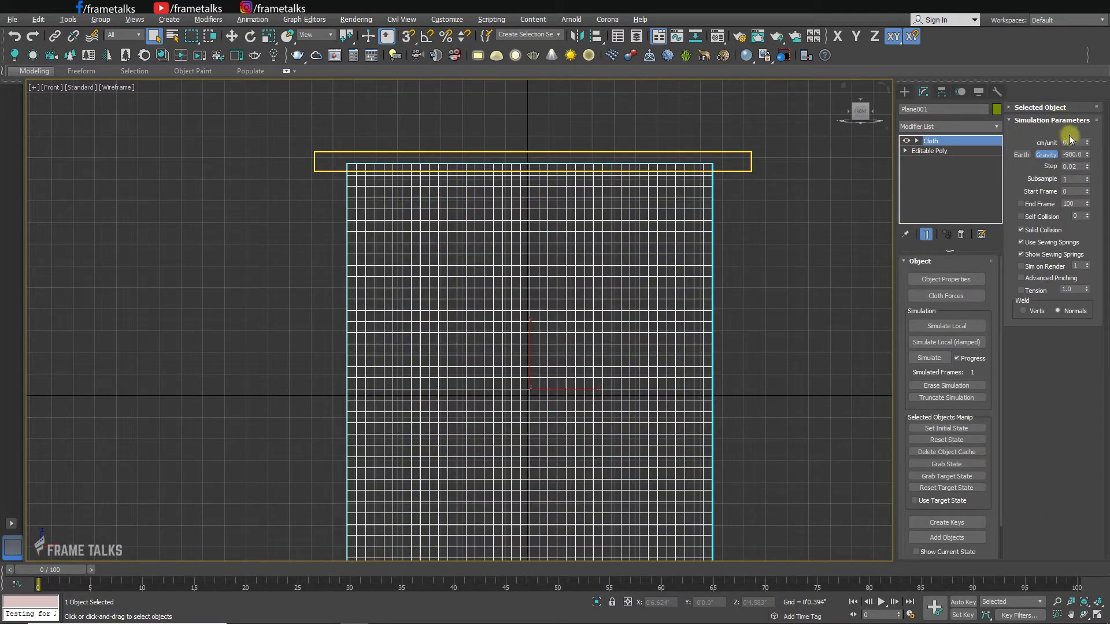
drag(1077, 138, 1014, 143)
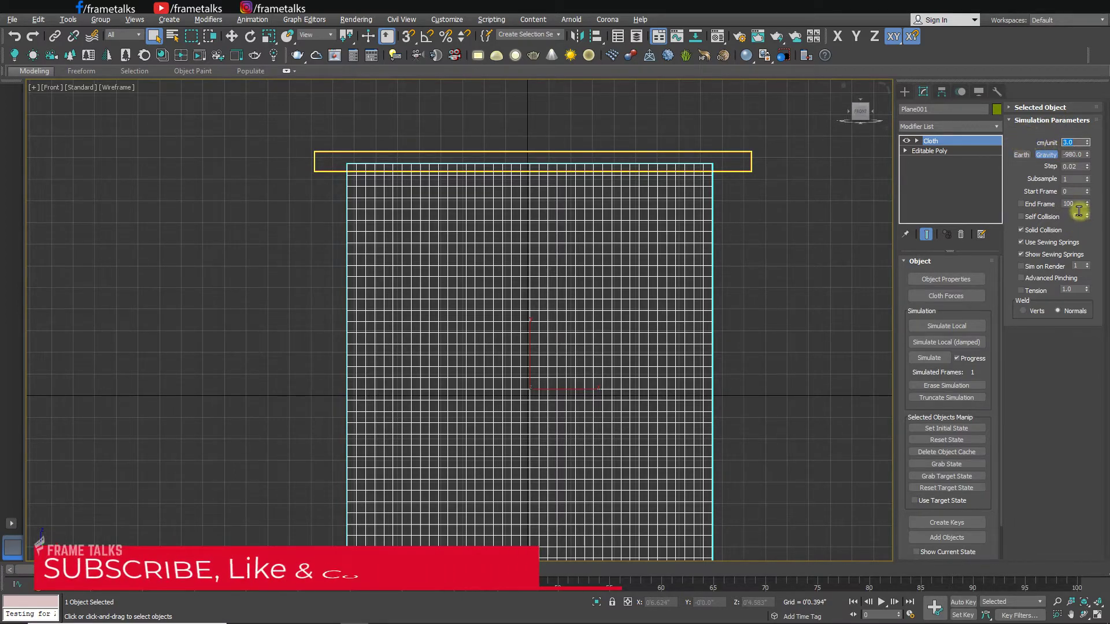
Turn on Self Collision in the cloth simulation parameters with a value of 2, keeping the plane selected
click(1045, 218)
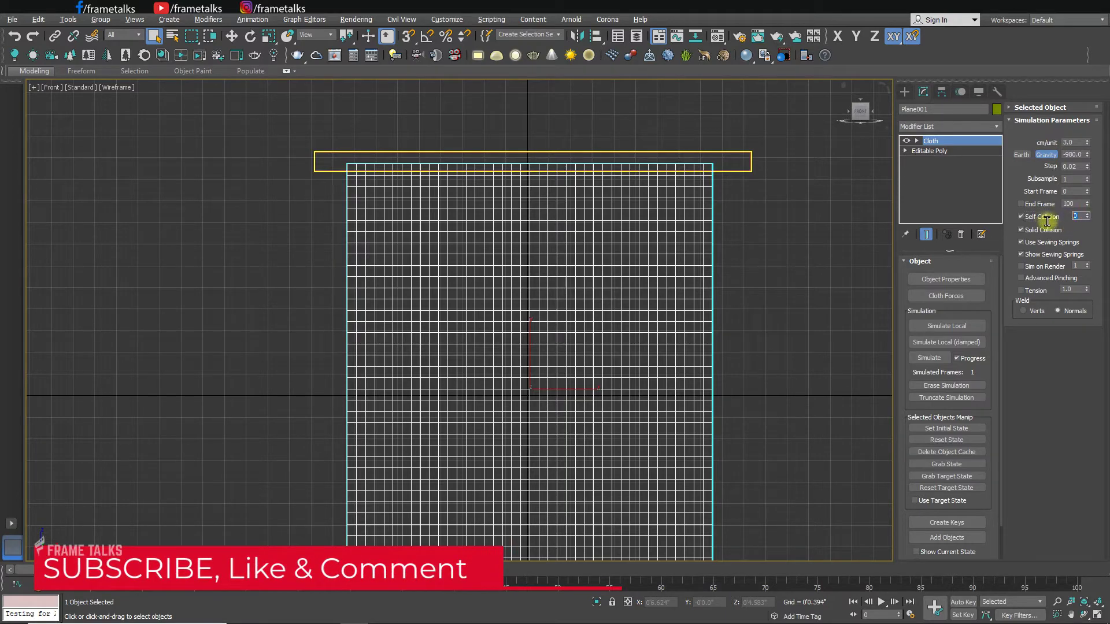
text(2)
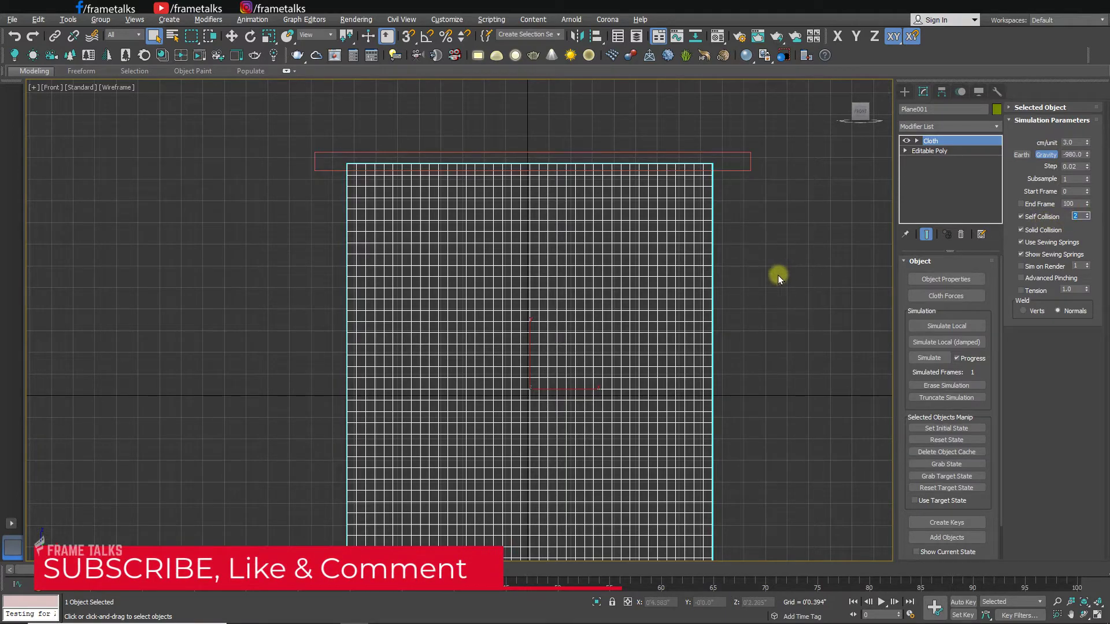
click(785, 230)
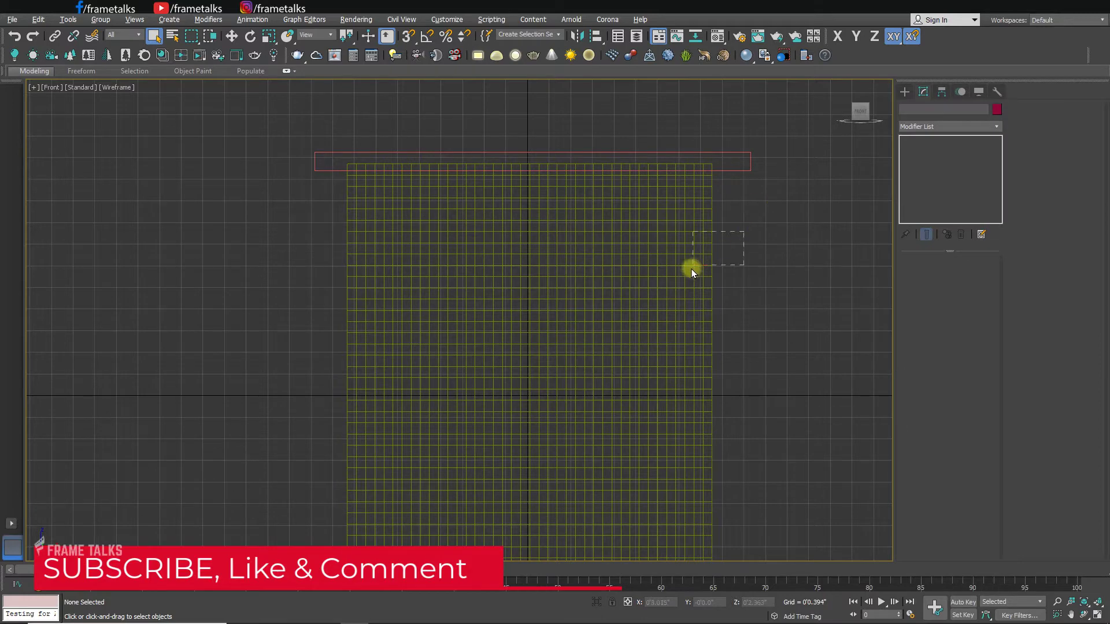
drag(691, 269, 692, 269)
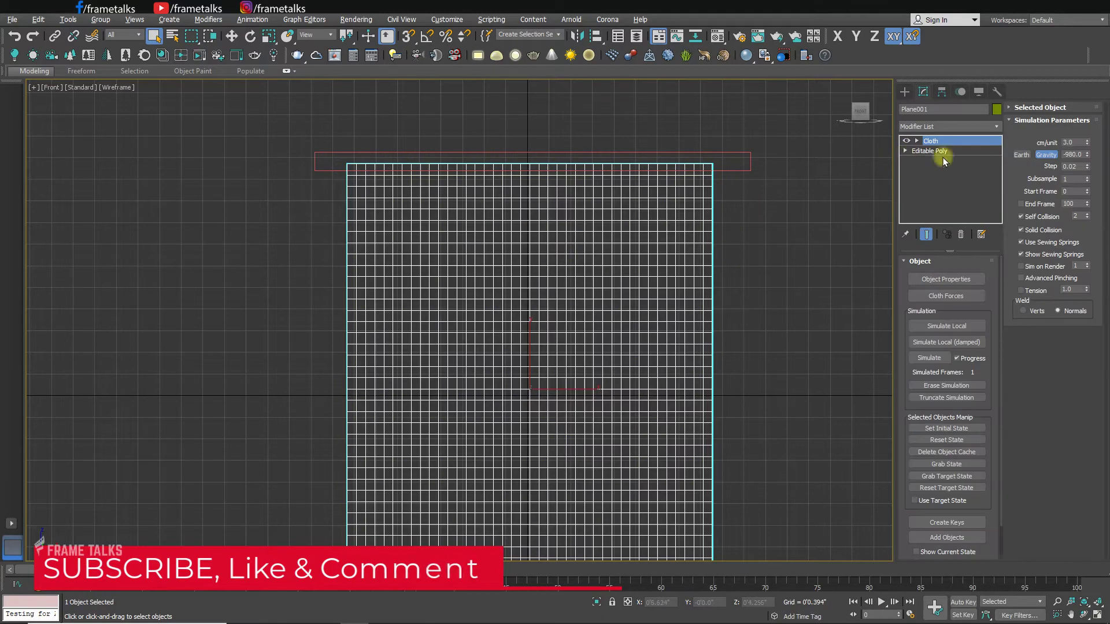
Show all four viewports with the curtain framed in the perspective view and start the plane's local cloth simulation
click(946, 326)
key(alt+w)
key(alt+w)
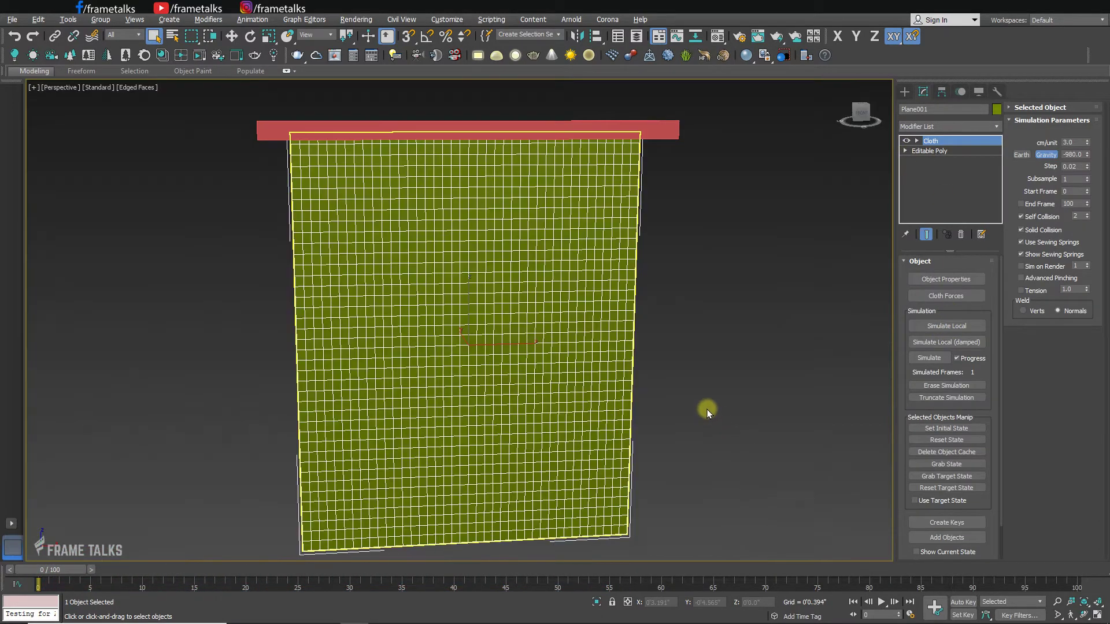
key(alt+w)
scroll(272, 417, down, 3)
middle_drag(667, 287, 661, 280)
scroll(706, 405, down, 4)
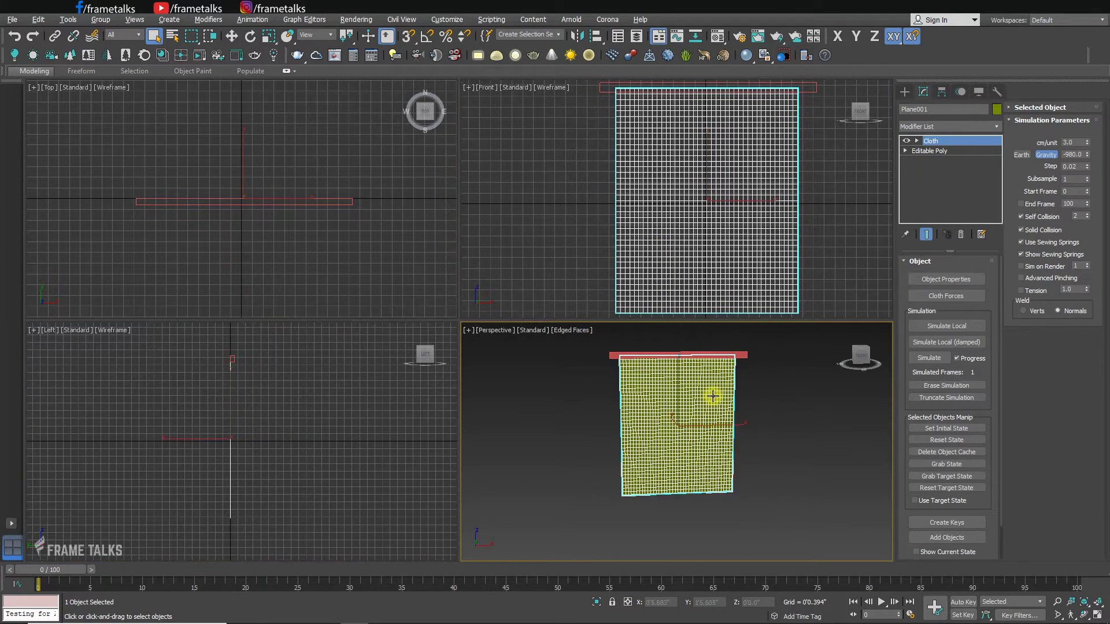
middle_drag(713, 397, 716, 417)
middle_drag(716, 269, 703, 271)
middle_drag(765, 418, 757, 387)
mouse_move(711, 239)
middle_down()
mouse_move(711, 229)
mouse_move(702, 235)
middle_up()
alt+middle_drag(723, 360, 726, 408)
scroll(726, 414, up, 3)
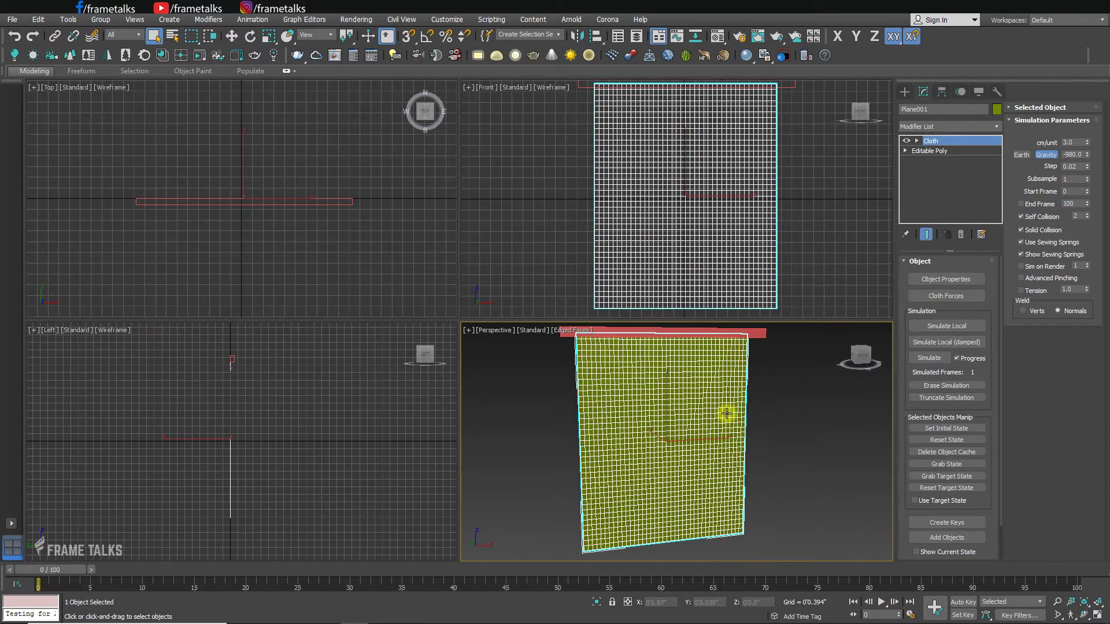
scroll(802, 401, down, 3)
middle_drag(802, 401, 783, 414)
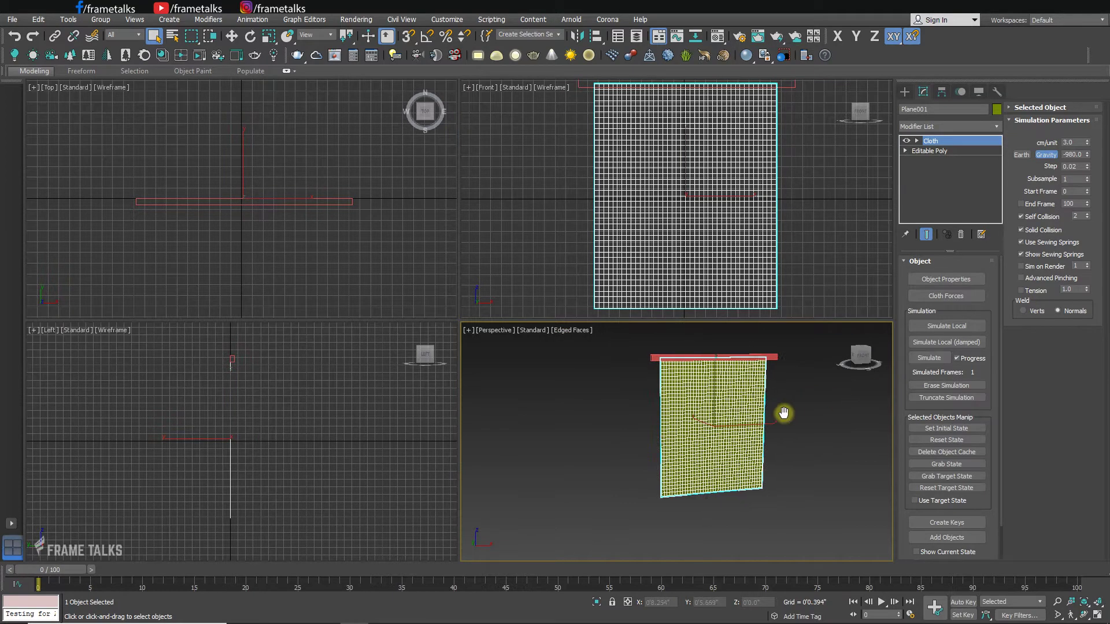
click(956, 327)
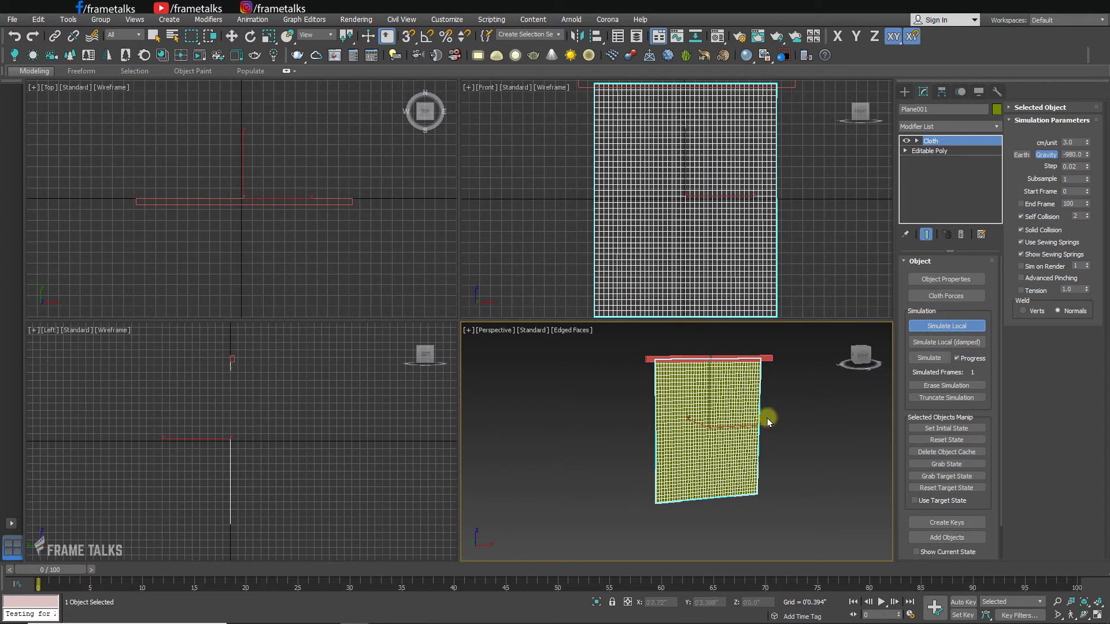
While the cloth simulates, scale the box down along X to about 49% to gather the curtain
key(w)
click(770, 357)
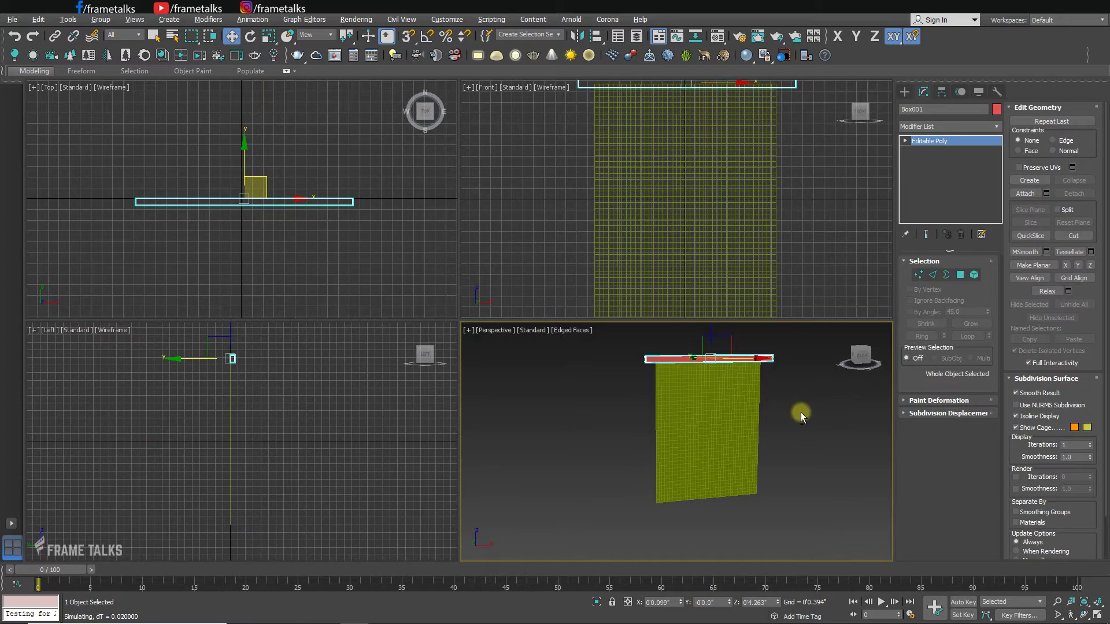
alt+middle_drag(796, 413, 742, 414)
alt+middle_drag(742, 414, 761, 416)
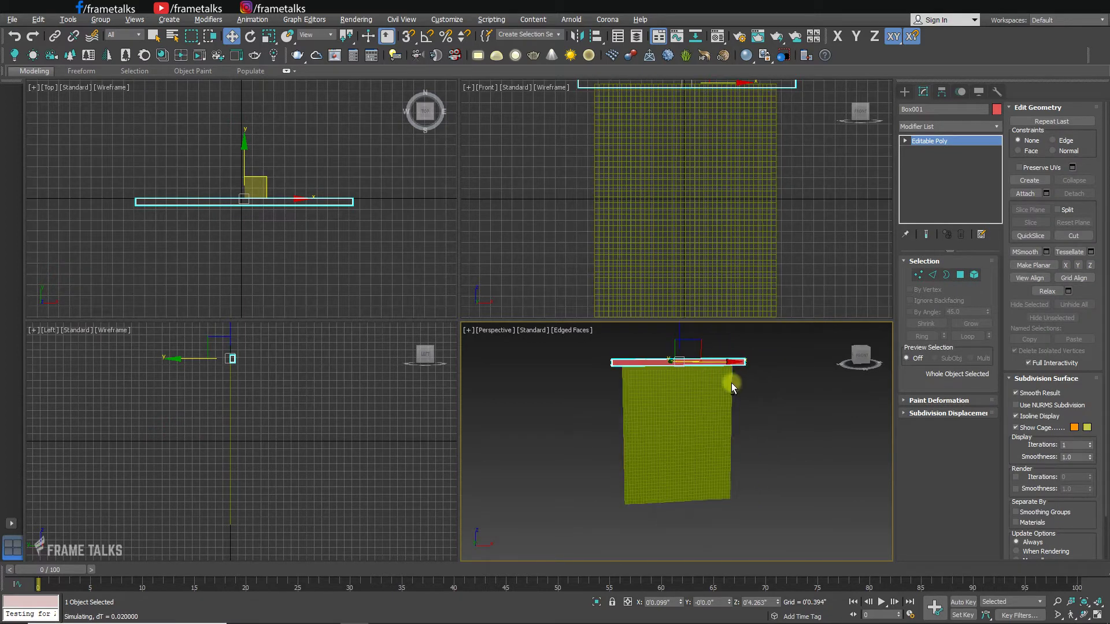
key(r)
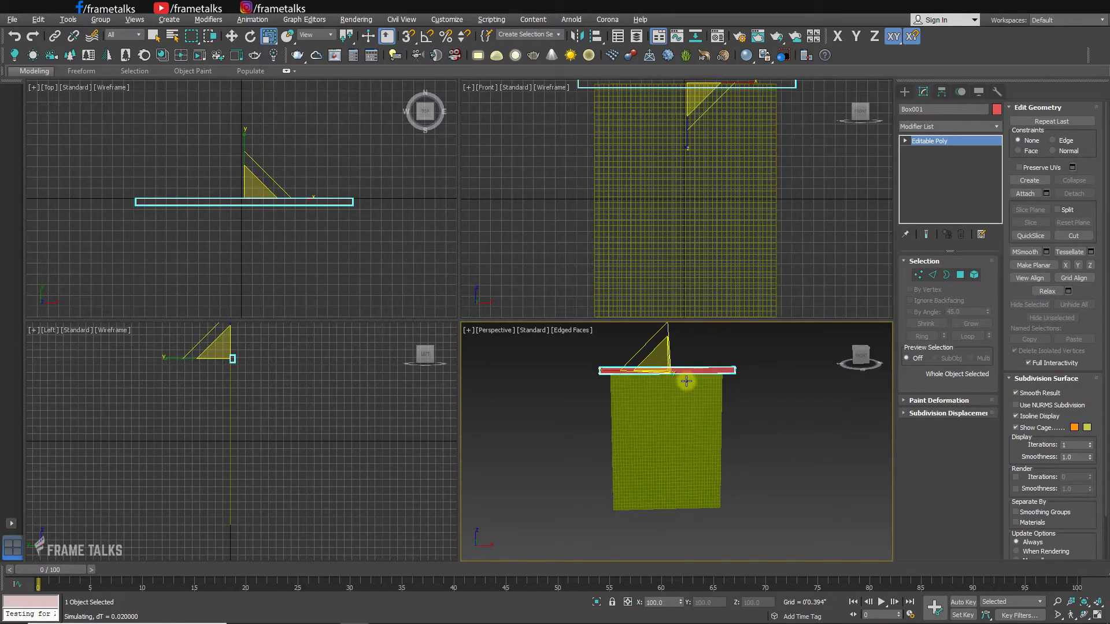
middle_drag(738, 186, 736, 210)
scroll(755, 117, down, 2)
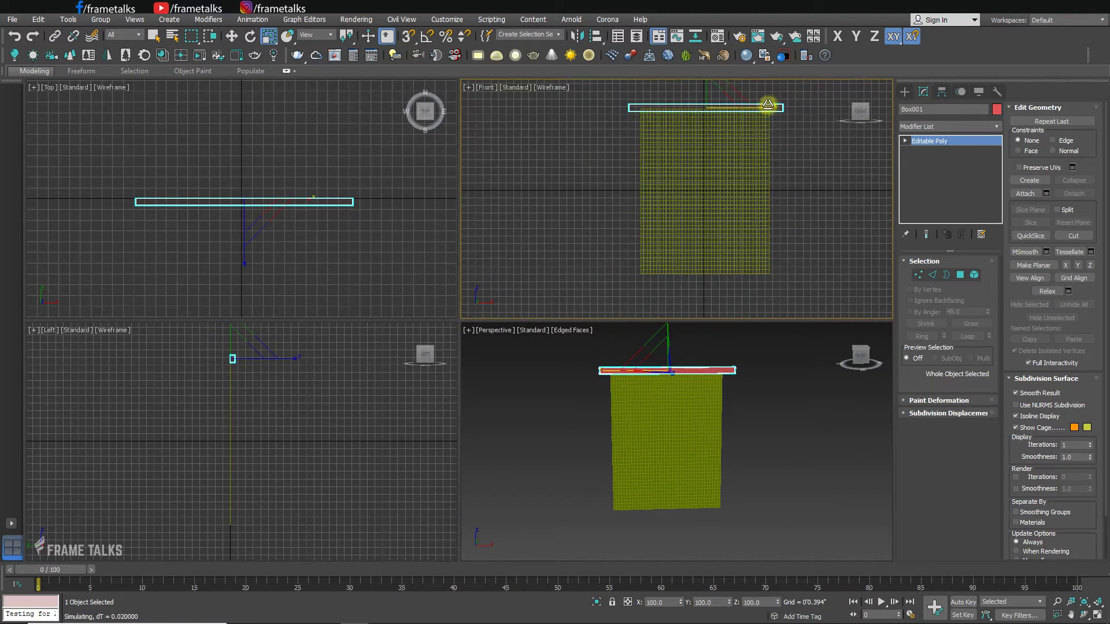
drag(768, 104, 726, 110)
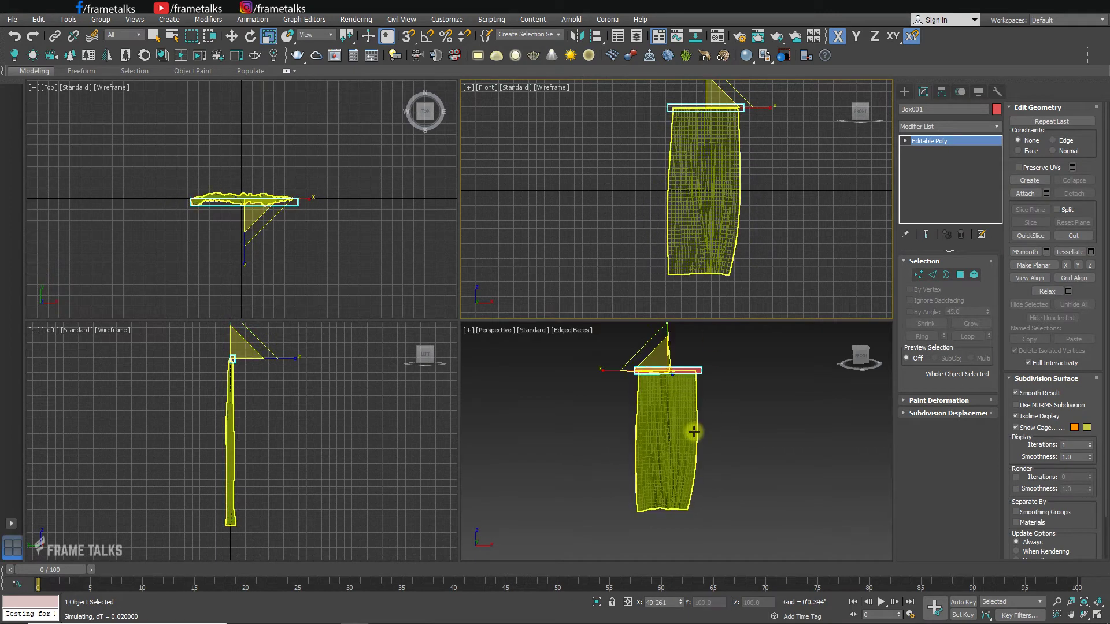
Show the perspective view without edged faces, reselect the curtain and stop its local simulation
key(w)
key(F4)
scroll(694, 430, up, 3)
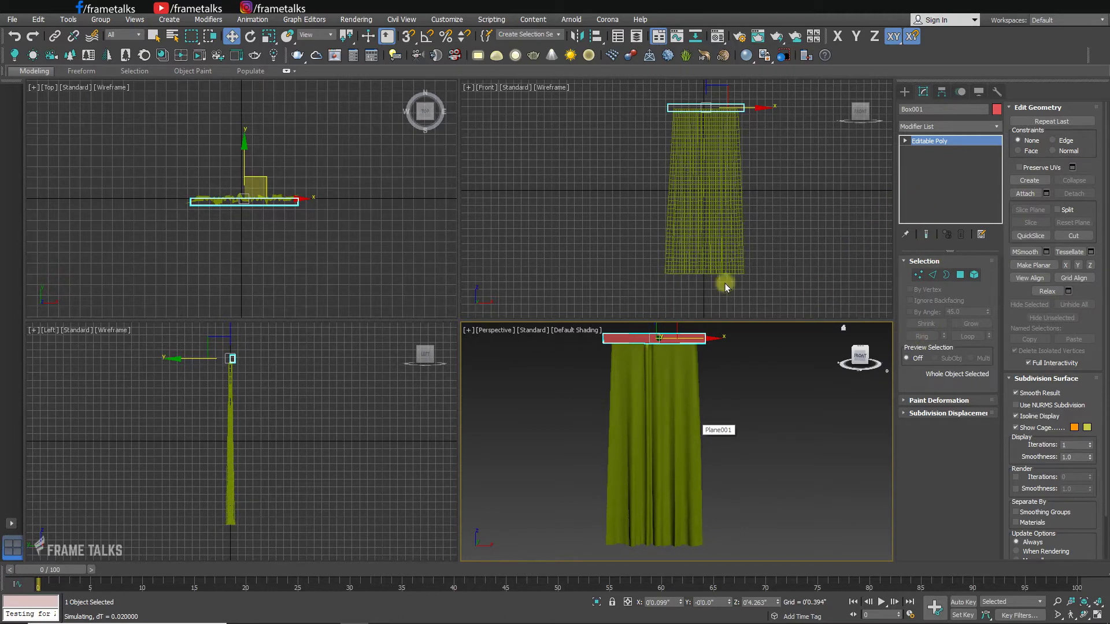
click(723, 269)
click(952, 326)
click(950, 325)
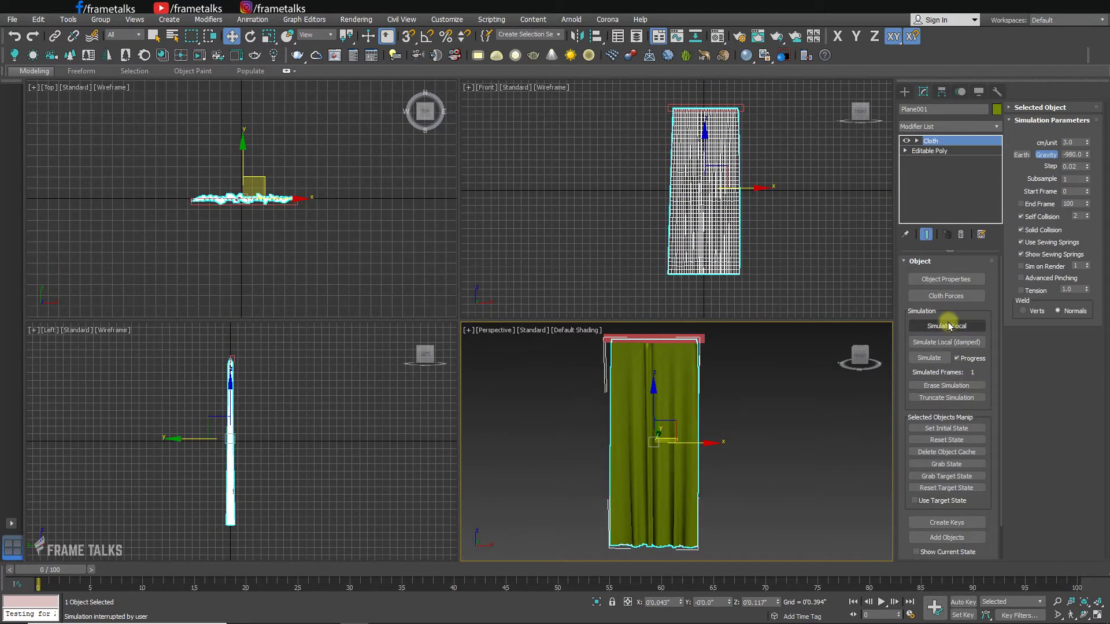
Examine the curtain's folds, bottom hem and top edge in the perspective view
alt+middle_drag(761, 512, 714, 486)
click(696, 503)
scroll(706, 485, up, 4)
middle_drag(601, 543, 612, 490)
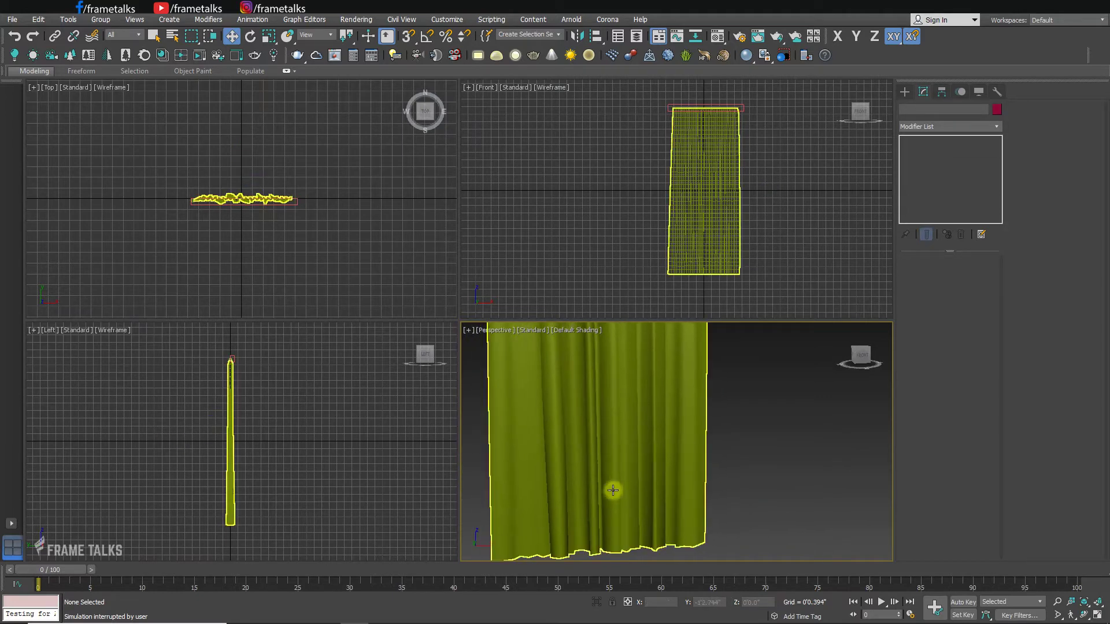
scroll(688, 485, down, 2)
alt+middle_drag(697, 493, 674, 399)
click(682, 457)
click(692, 358)
Restart the curtain's local simulation and narrow the box along X to about 45.5%
click(657, 421)
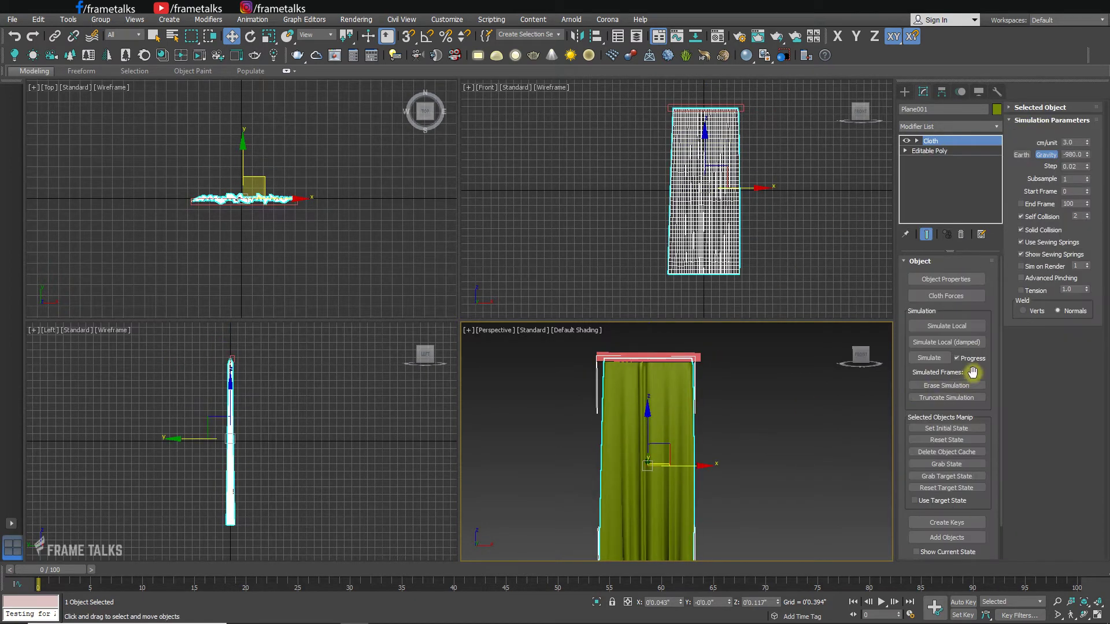
click(946, 327)
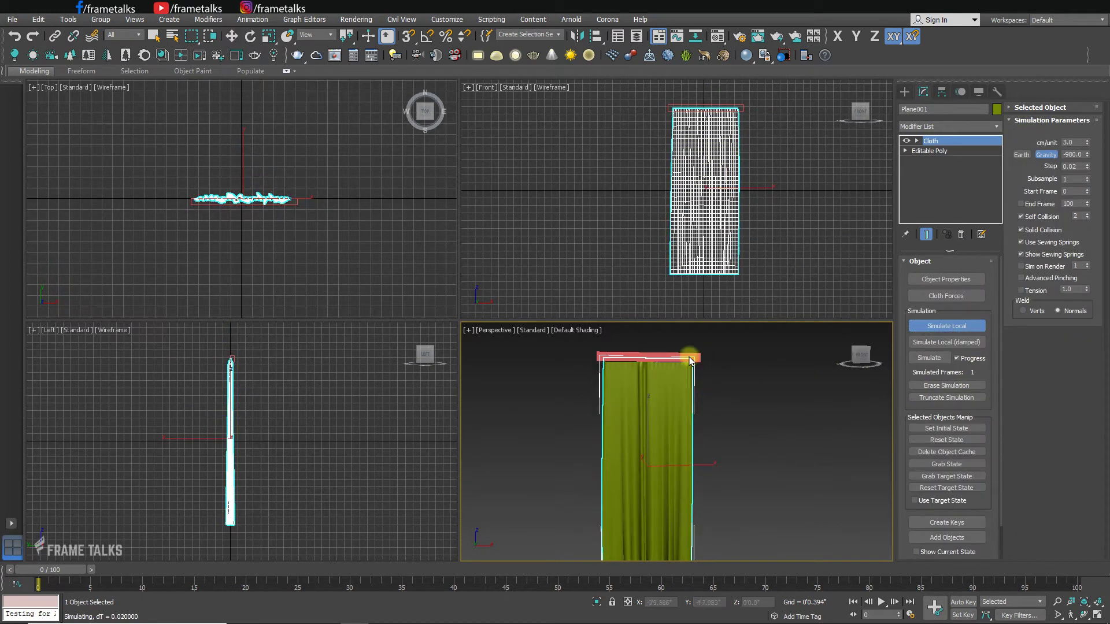
key(w)
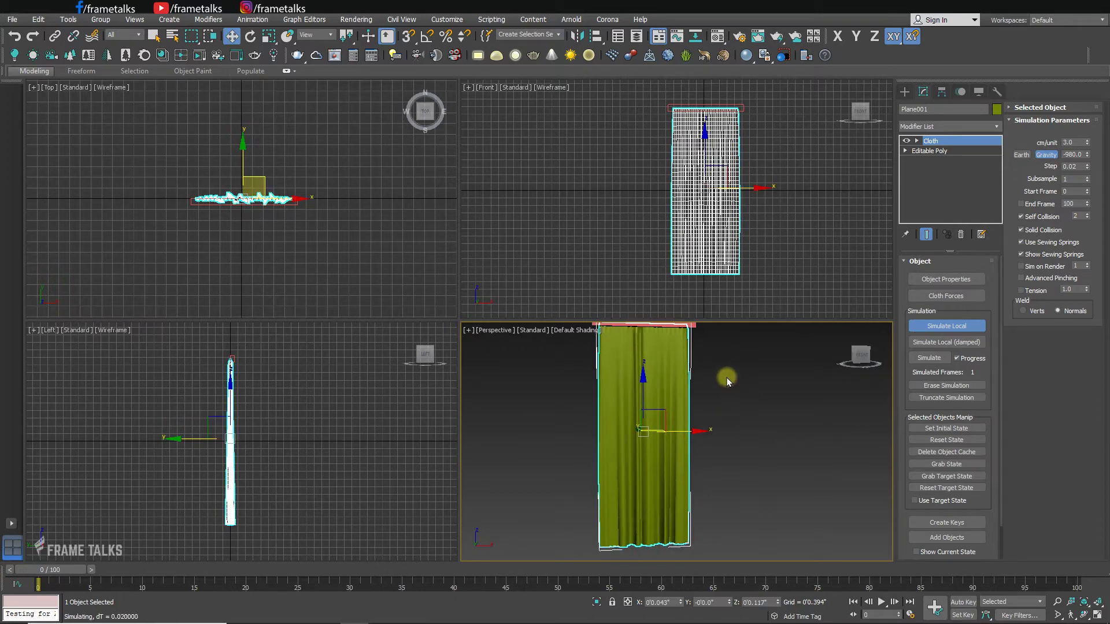
click(690, 337)
key(r)
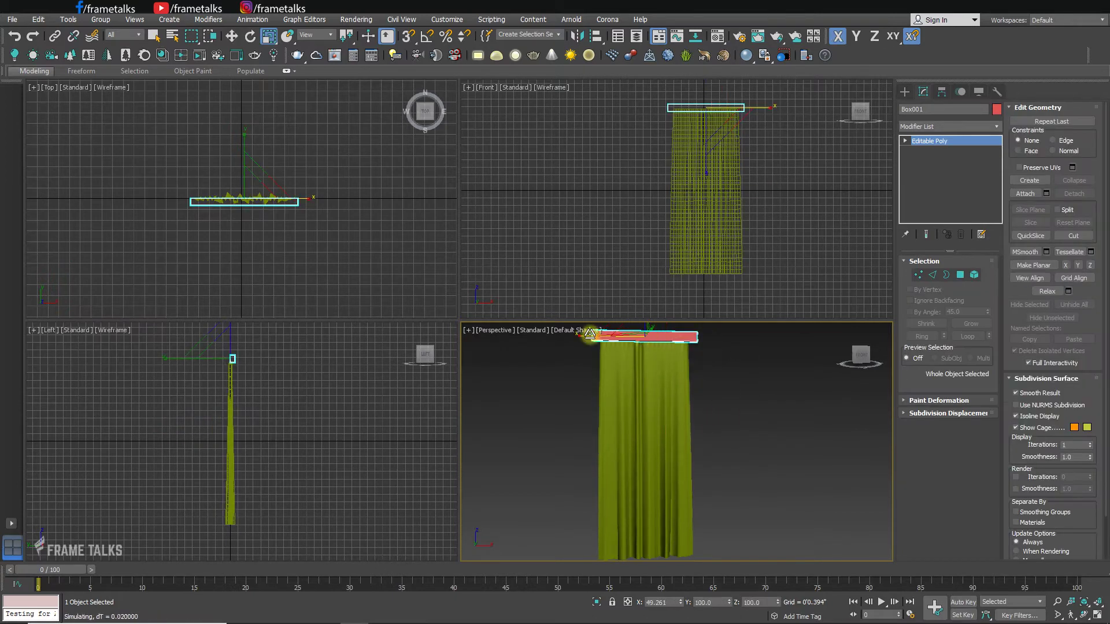
mouse_move(599, 336)
mouse_down()
mouse_move(578, 333)
mouse_move(590, 335)
mouse_up()
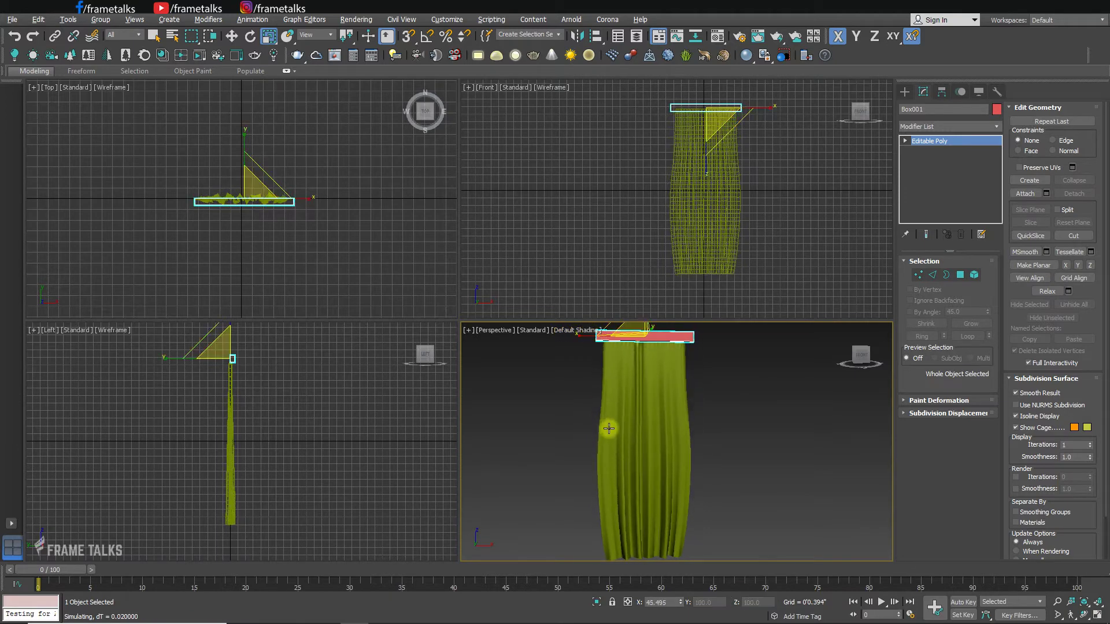
Move the box along Y to about 0'0.259" and stop the curtain's local simulation
alt+middle_drag(606, 429, 627, 489)
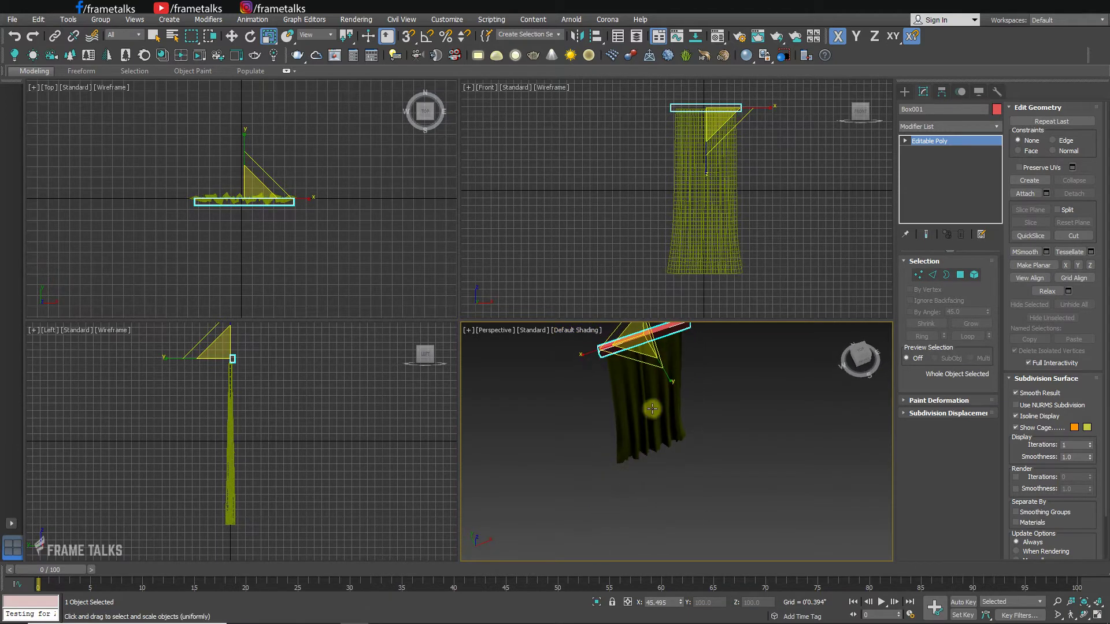
key(w)
middle_drag(660, 371, 669, 410)
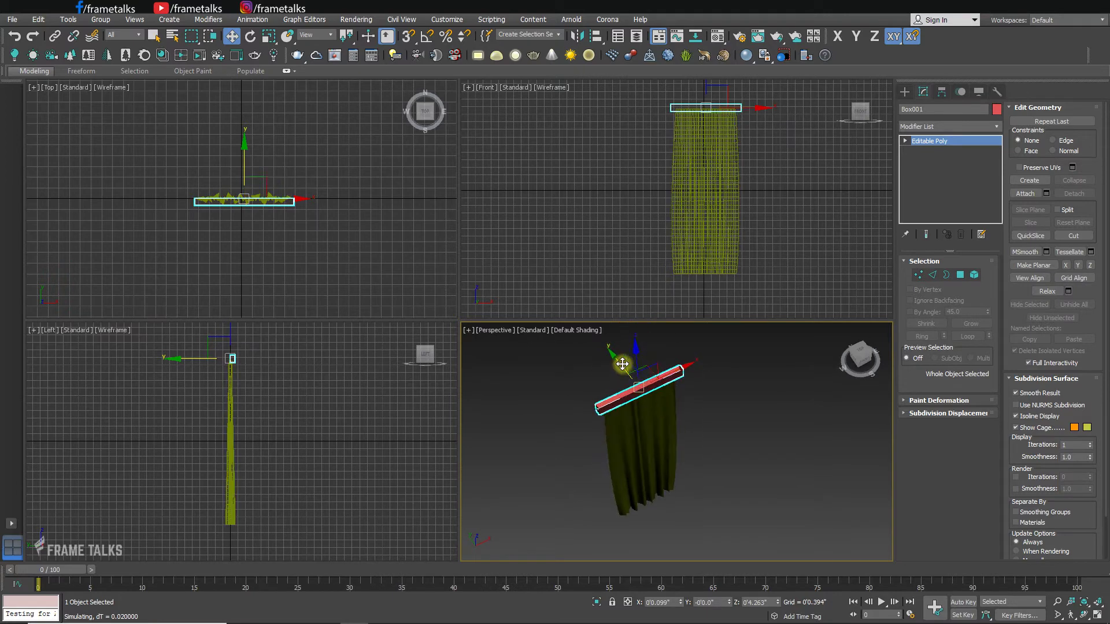
drag(622, 363, 616, 355)
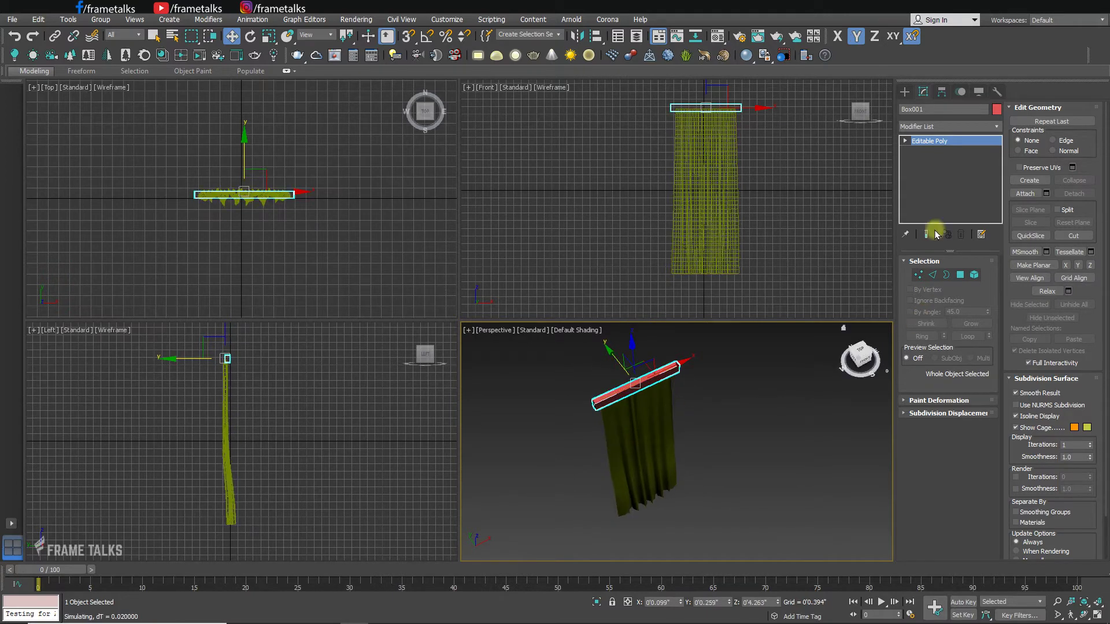
click(627, 422)
click(948, 326)
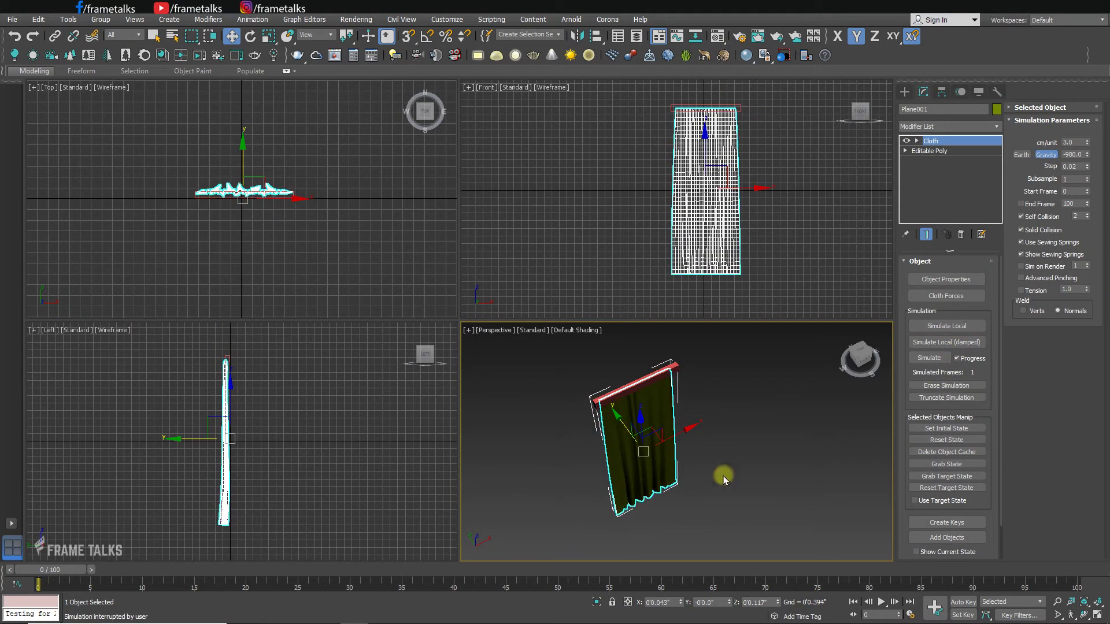
Rerun the local simulation, pull the box further along Y, and stop while the curtain's lower part still trails behind
alt+middle_drag(723, 476, 644, 478)
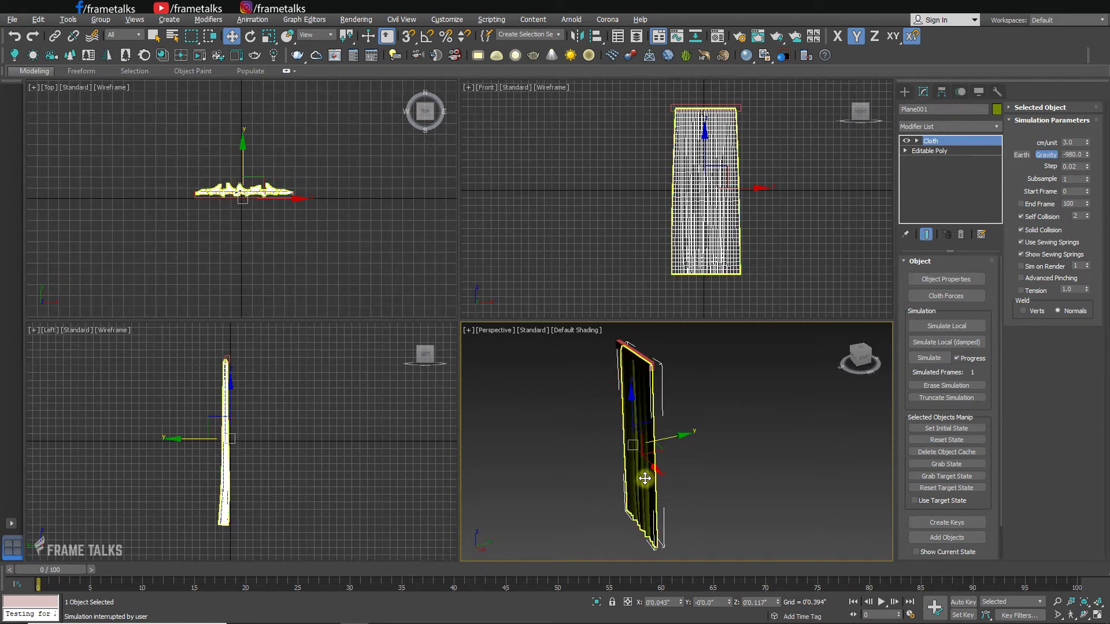
click(653, 370)
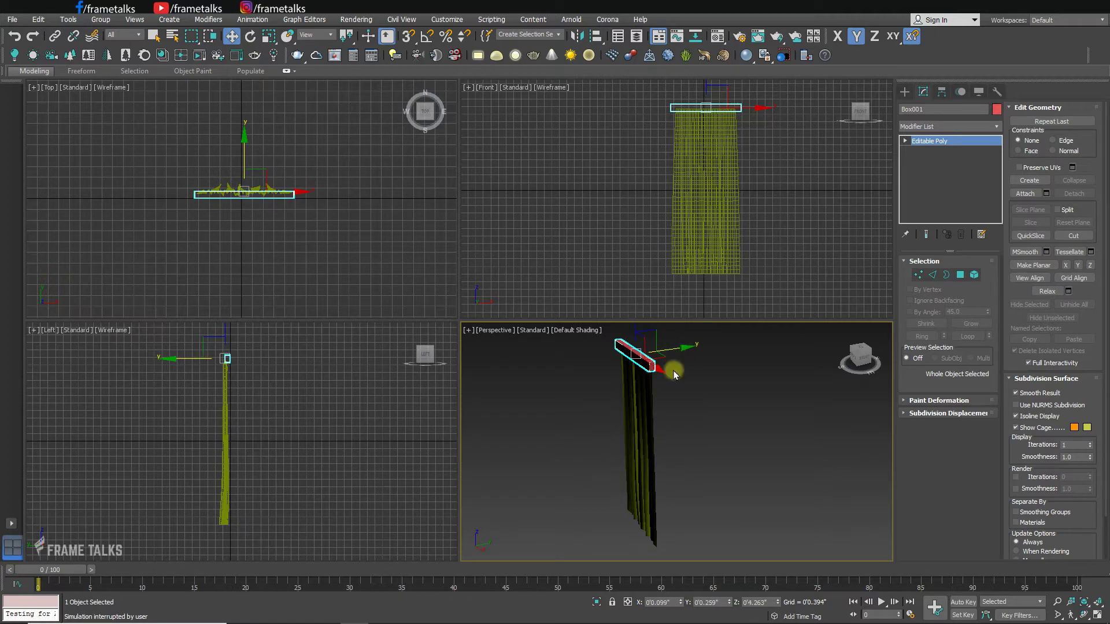
click(650, 381)
click(948, 327)
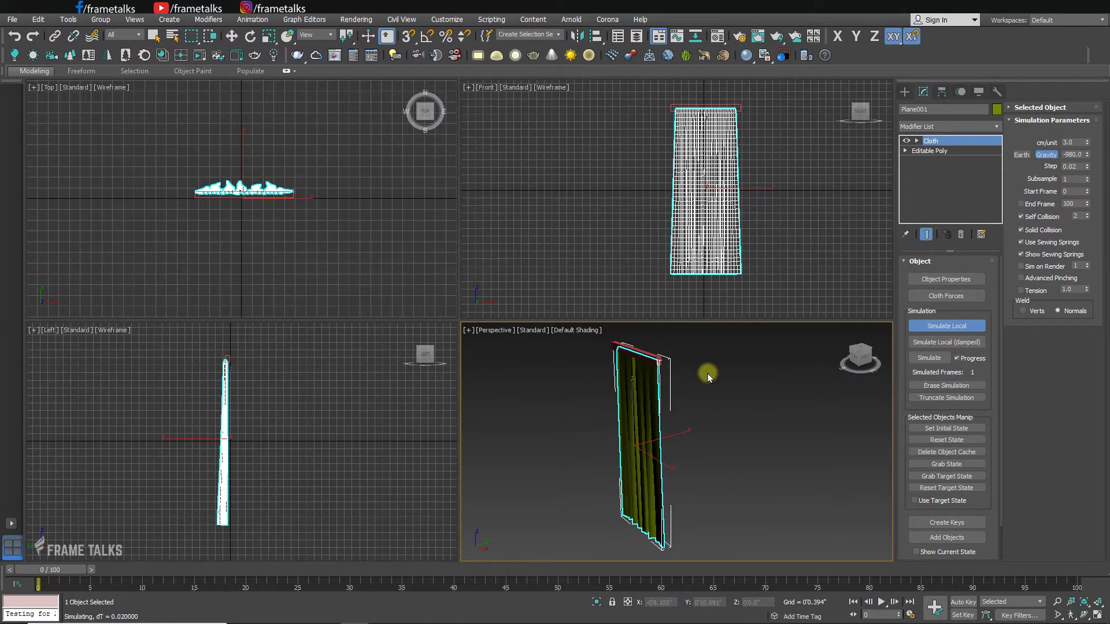
key(w)
click(690, 363)
click(656, 357)
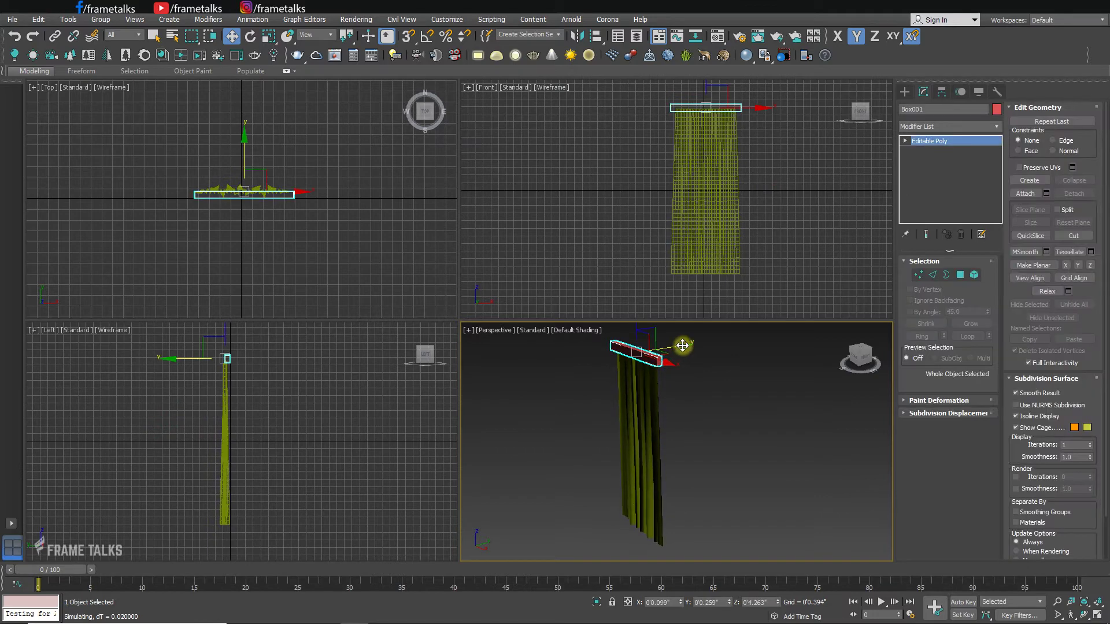
drag(684, 345, 691, 343)
click(661, 414)
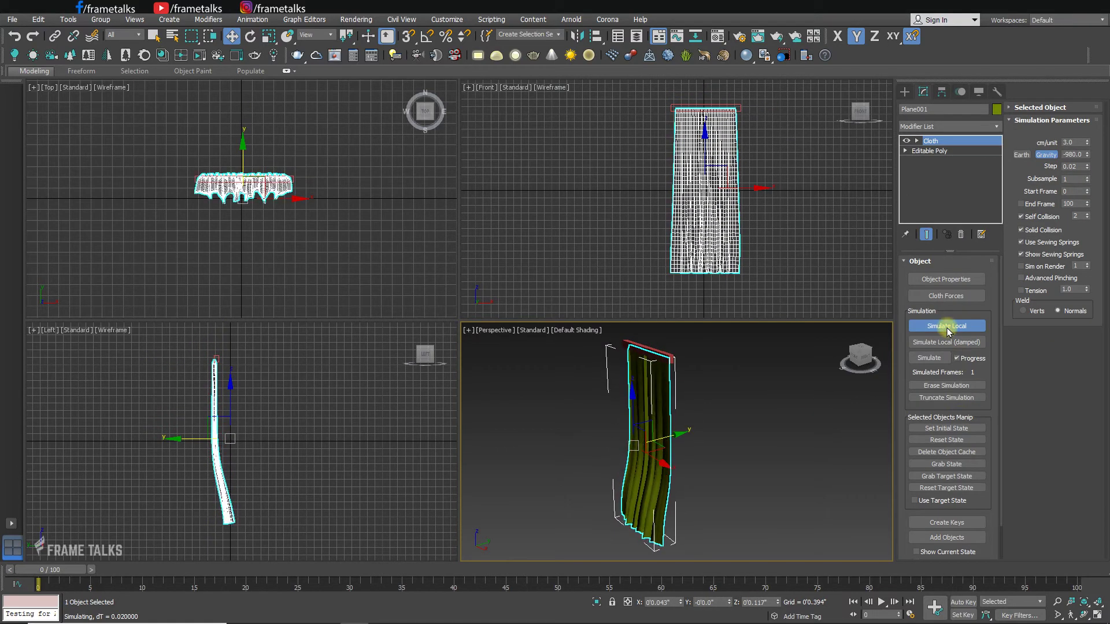
click(946, 327)
Add a Shell modifier to the curtain and reset its Outer Amount to 0'0.0"
click(734, 442)
alt+middle_drag(676, 483, 669, 451)
click(669, 452)
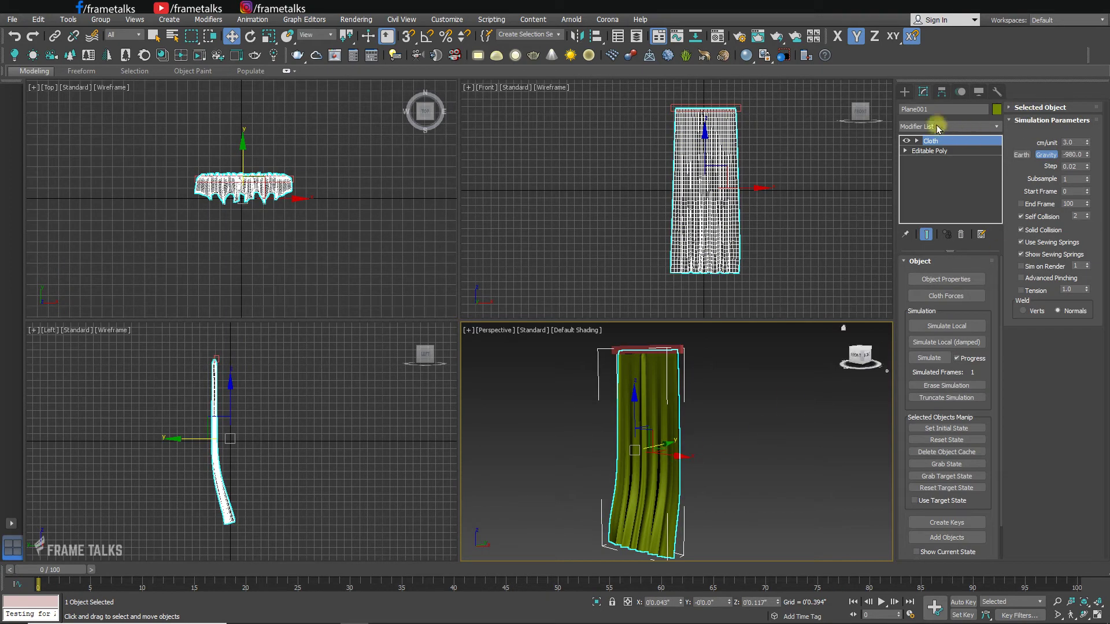
click(936, 126)
text(sh)
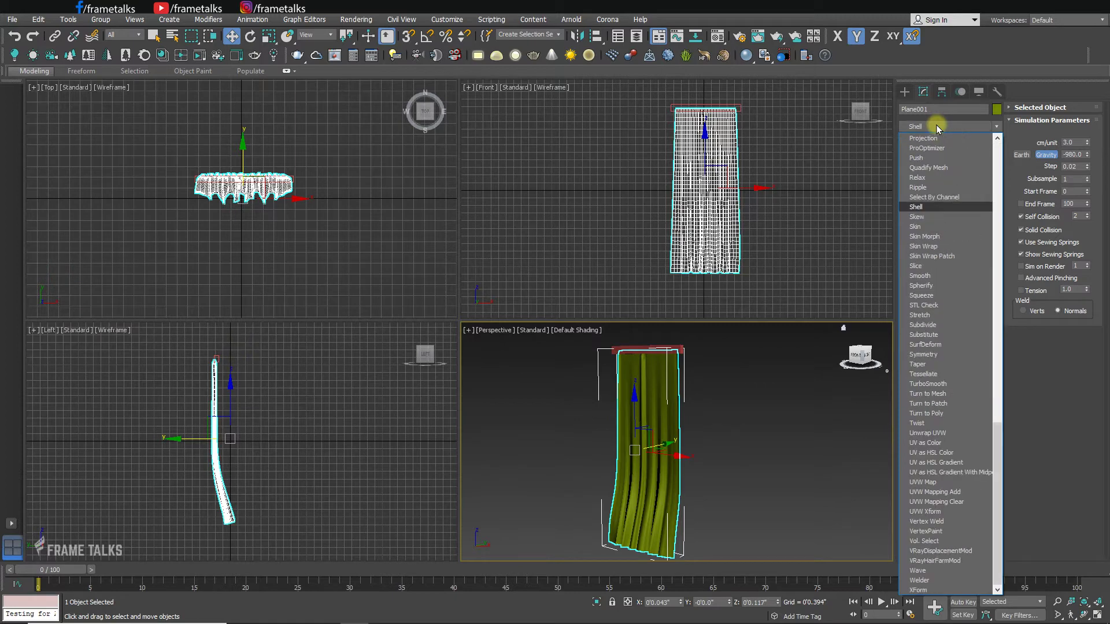
key(Return)
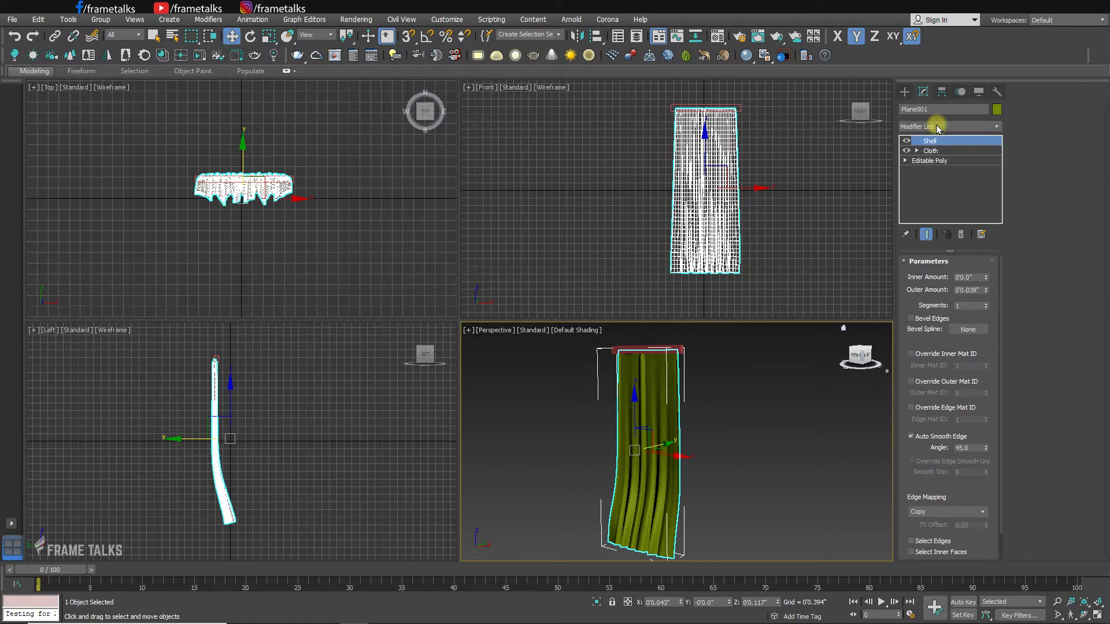
right_click(986, 290)
scroll(669, 426, up, 10)
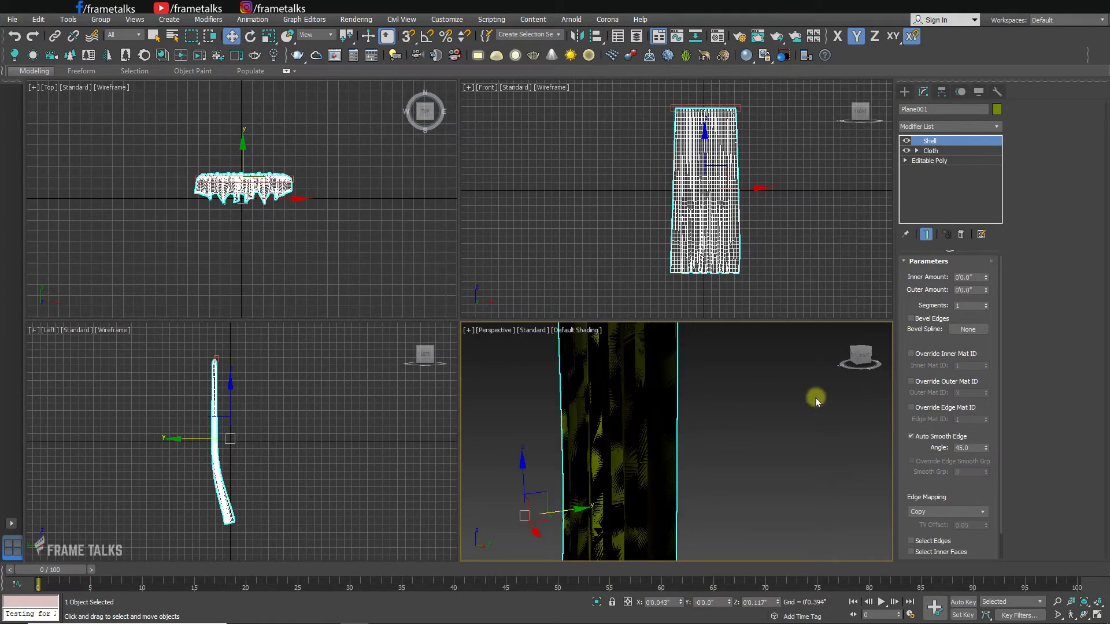
Raise the curtain Shell's Outer Amount to about 0'0.002" and deselect the curtain
click(986, 288)
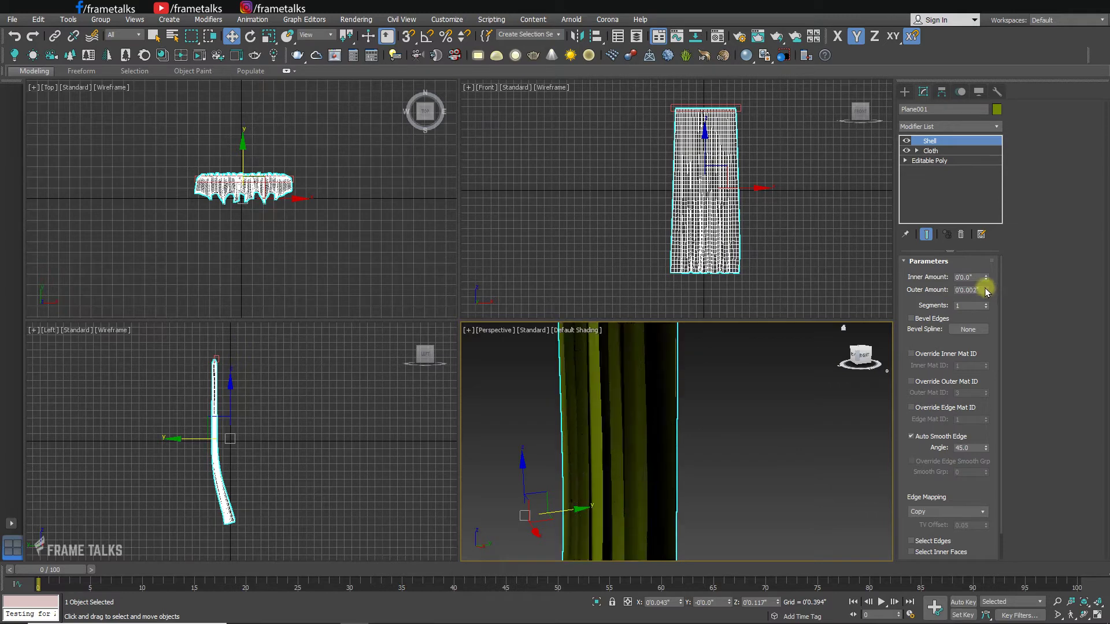
click(754, 438)
alt+middle_drag(755, 439, 701, 513)
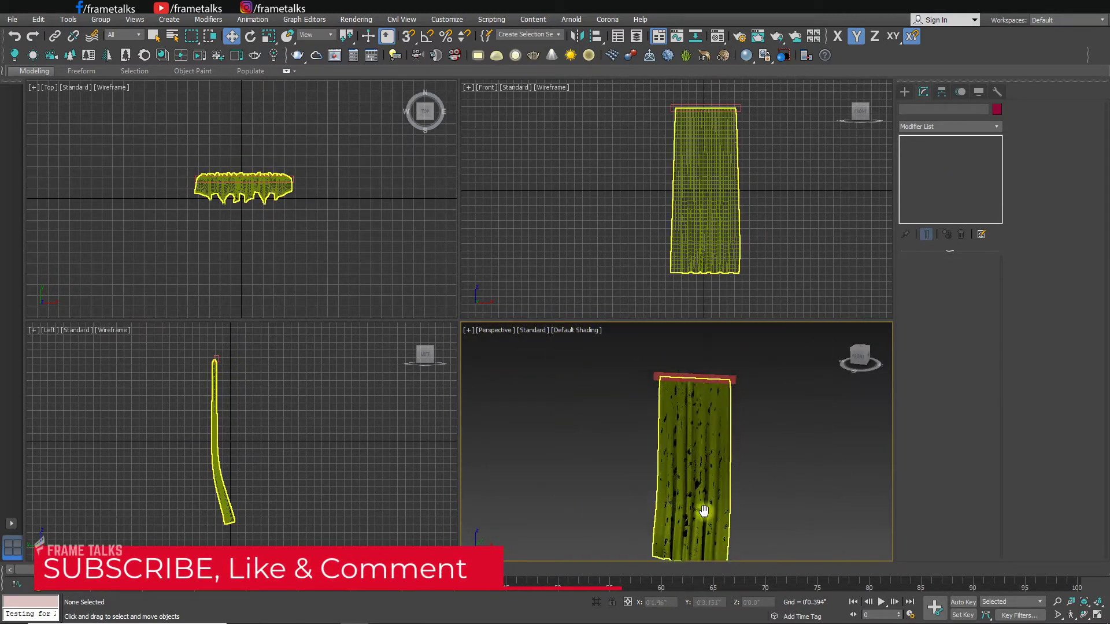
Add a TurboSmooth modifier on top of the curtain's Shell and deselect the curtain
click(701, 512)
key(z)
click(937, 128)
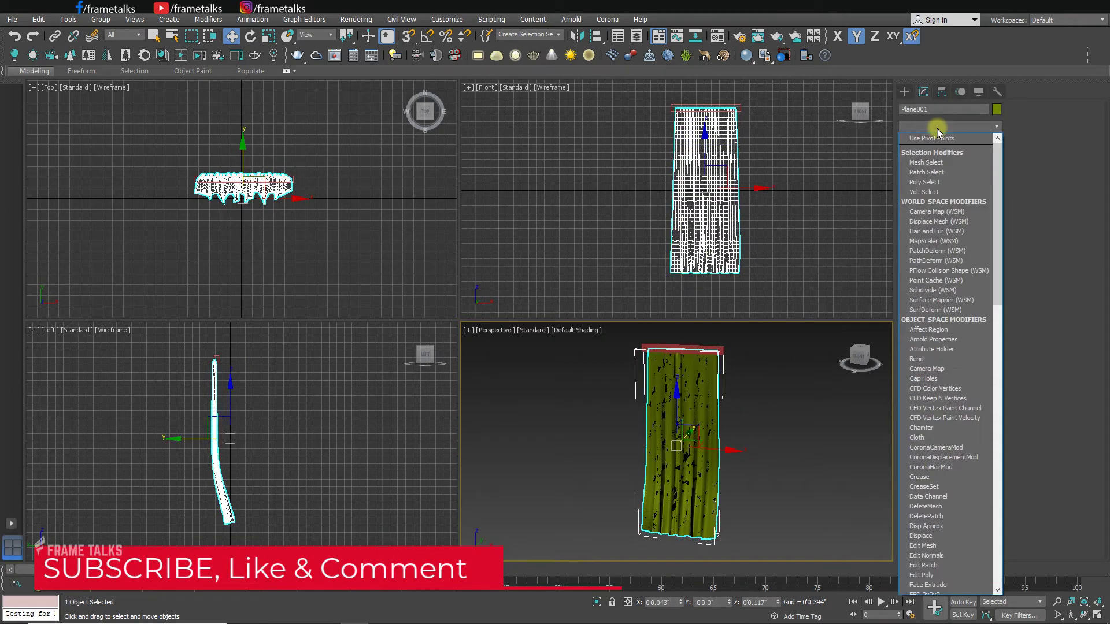
text(tu)
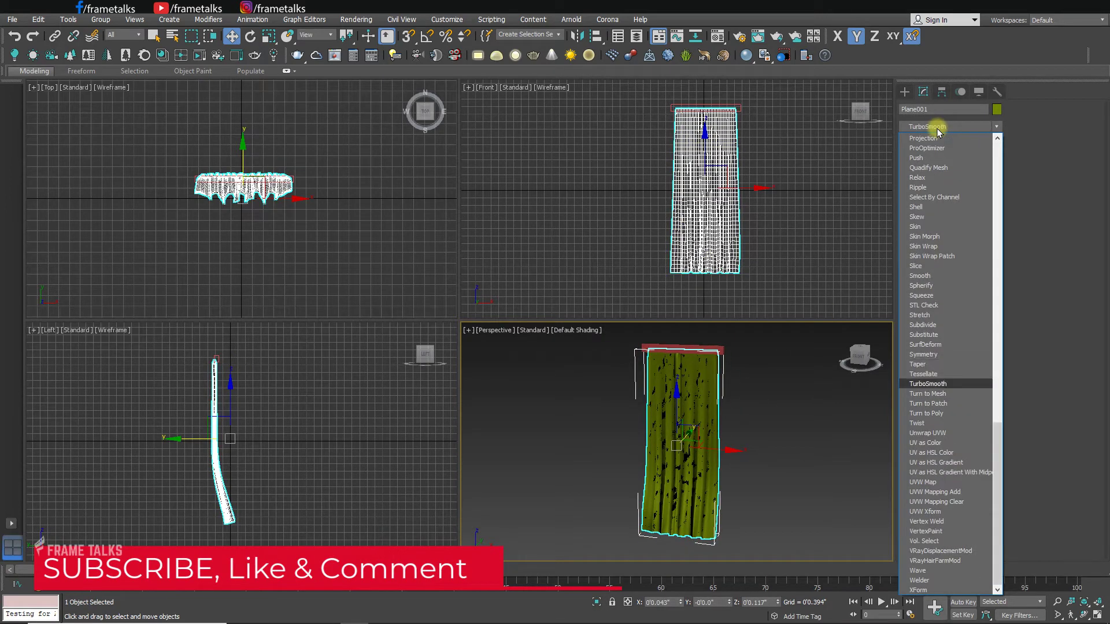
key(Return)
click(789, 411)
Examine the smoothed curtain's folds and hem up close, and its whole drape in a maximized perspective view
scroll(710, 473, up, 5)
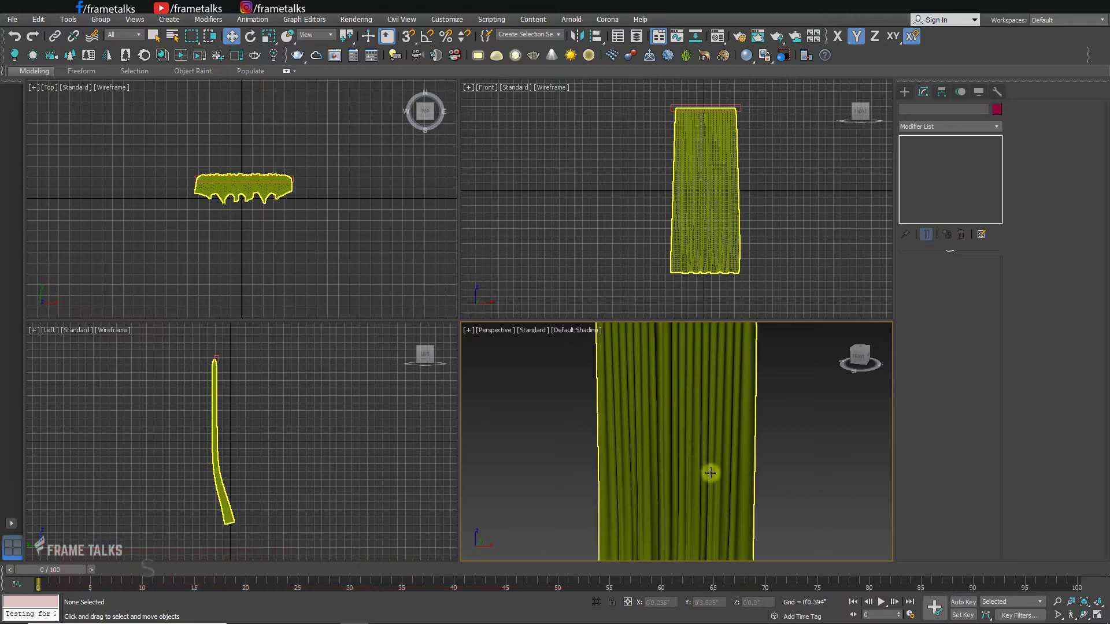
scroll(710, 473, up, 2)
click(718, 424)
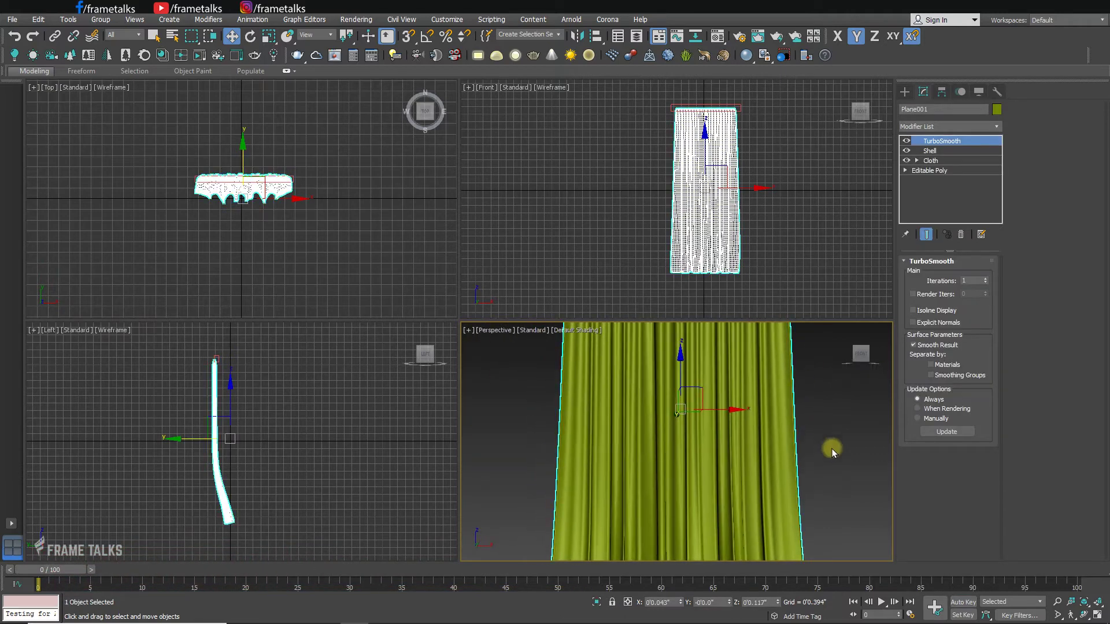
scroll(831, 448, down, 4)
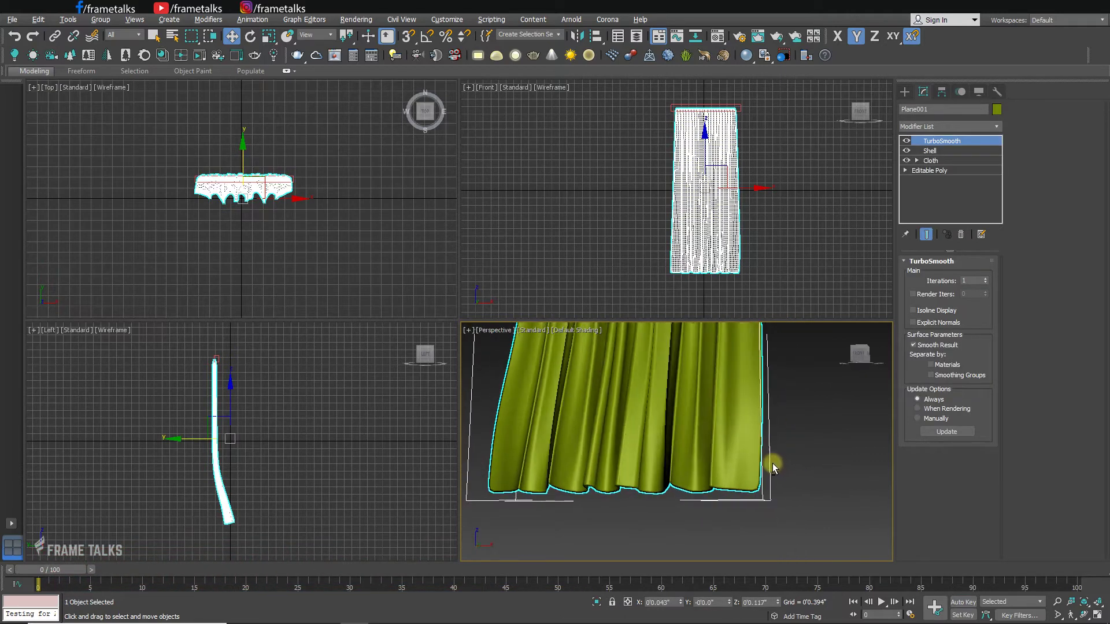
alt+middle_drag(773, 467, 813, 414)
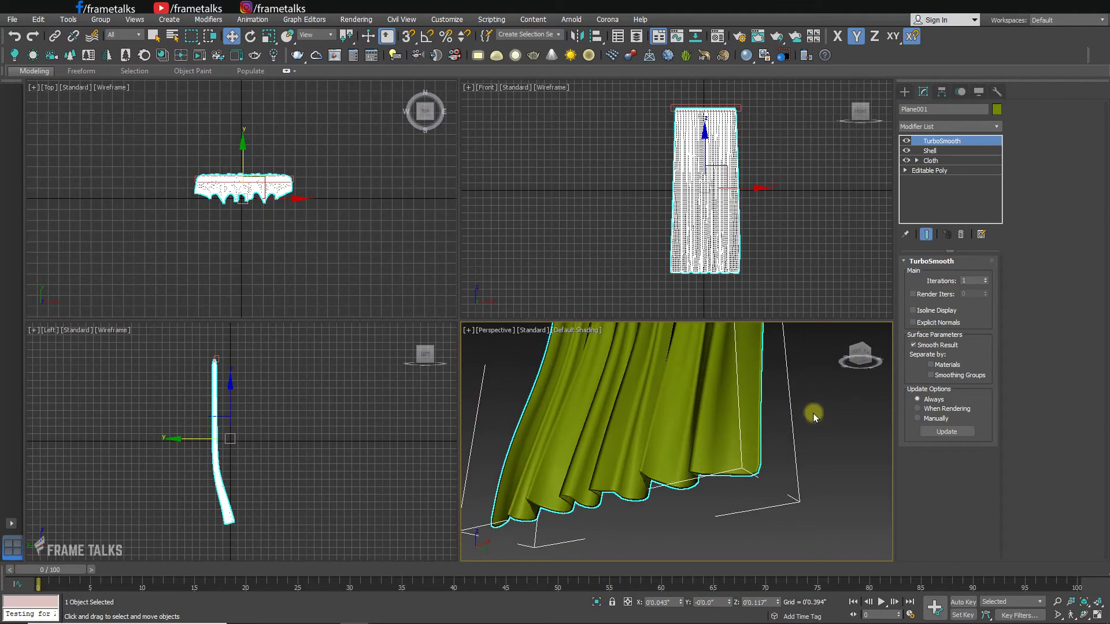
click(813, 414)
key(alt+w)
scroll(714, 375, down, 4)
alt+middle_drag(715, 376, 574, 270)
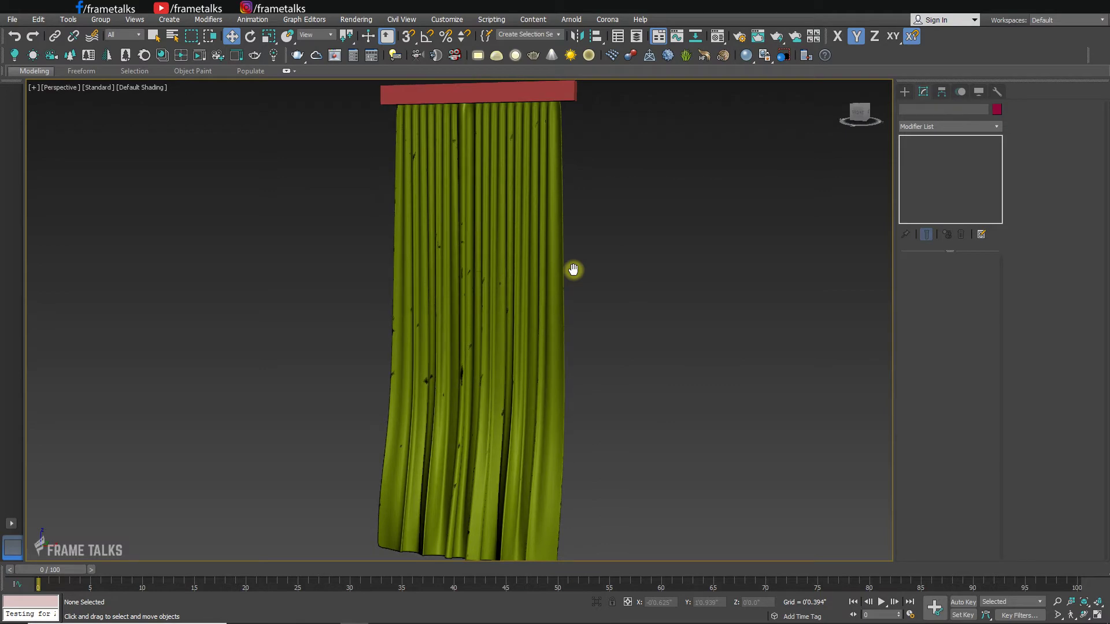
alt+middle_drag(573, 270, 510, 361)
click(511, 361)
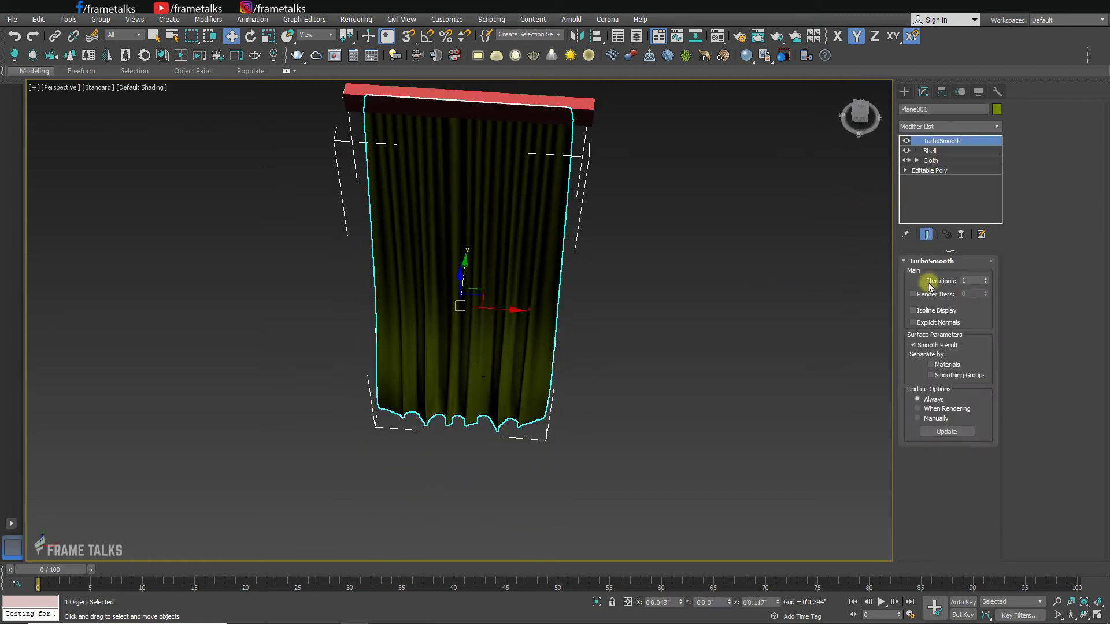
Switch the curtain's TurboSmooth off and on again to compare the folds with and without smoothing
click(905, 141)
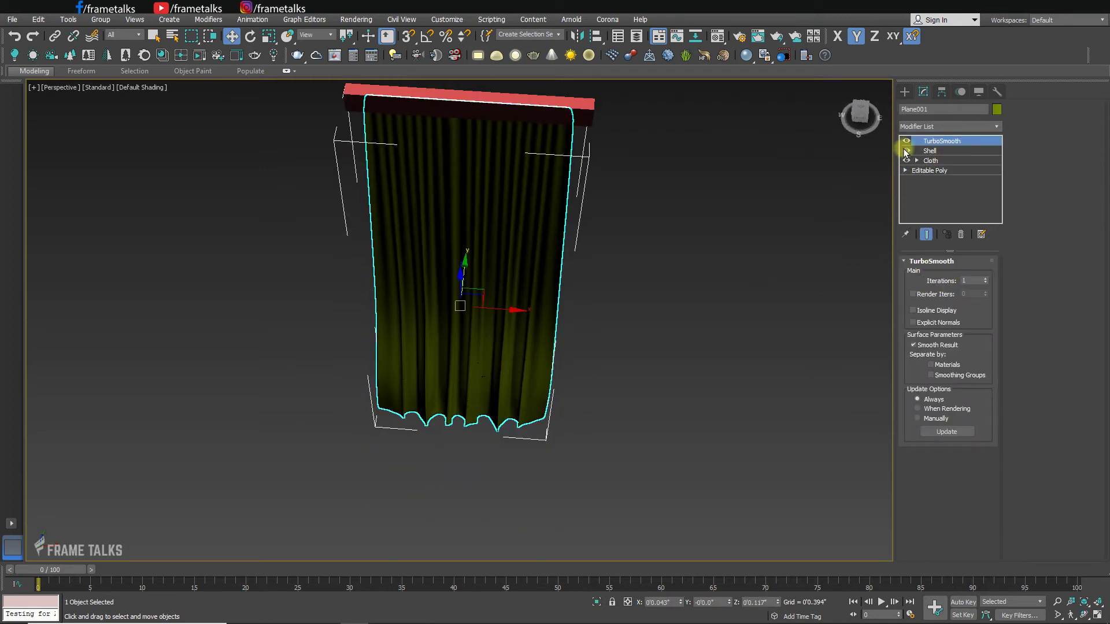
click(621, 401)
scroll(571, 362, up, 5)
click(488, 371)
click(565, 355)
alt+middle_drag(651, 355, 609, 369)
scroll(609, 369, up, 1)
click(509, 352)
click(906, 141)
Hide the box at the curtain's upper edge
click(615, 300)
alt+middle_drag(615, 300, 633, 366)
scroll(453, 139, up, 5)
middle_drag(451, 139, 462, 187)
scroll(462, 188, down, 5)
alt+middle_drag(515, 247, 550, 314)
click(488, 123)
right_click(488, 142)
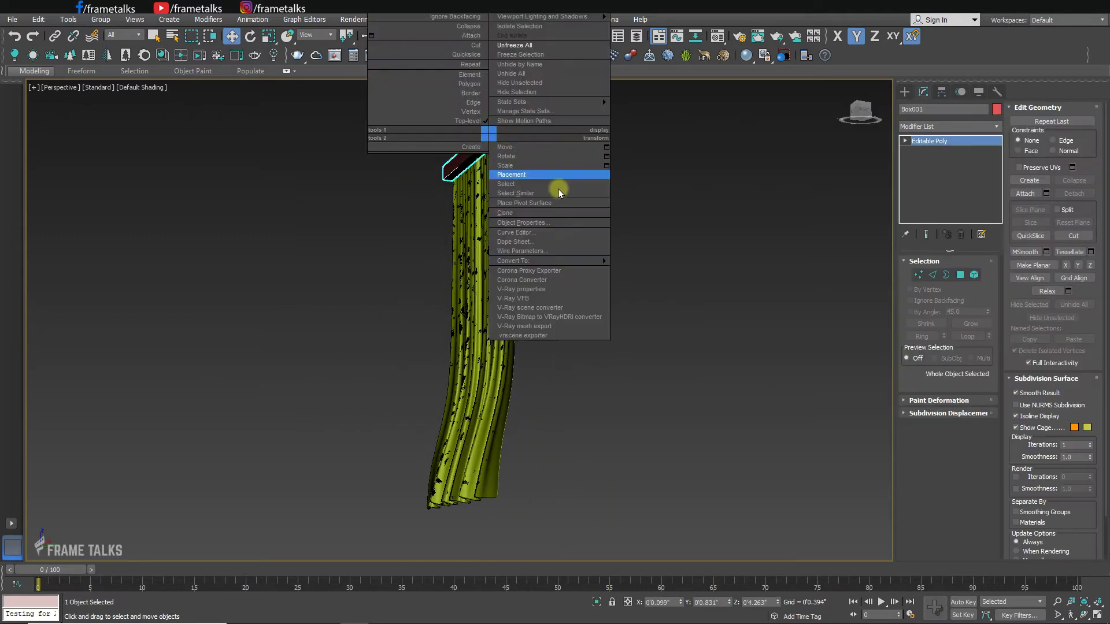
click(515, 92)
Convert the curtain with its Cloth, Shell and TurboSmooth modifiers to an Editable Poly
alt+middle_drag(605, 215, 485, 147)
scroll(485, 147, up, 4)
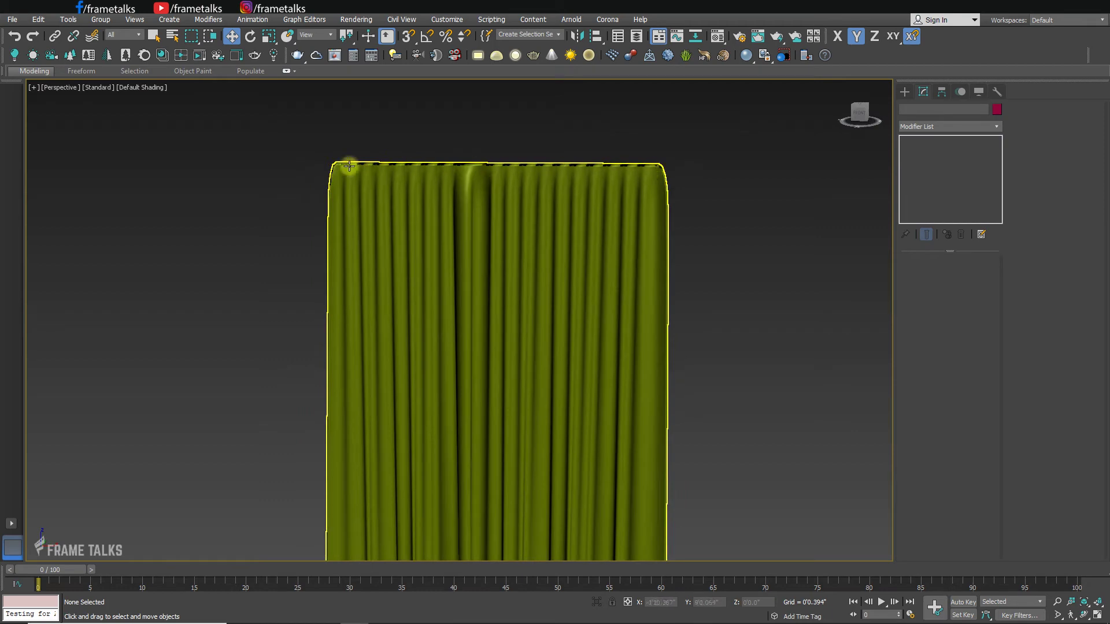
alt+middle_drag(349, 166, 553, 453)
click(552, 453)
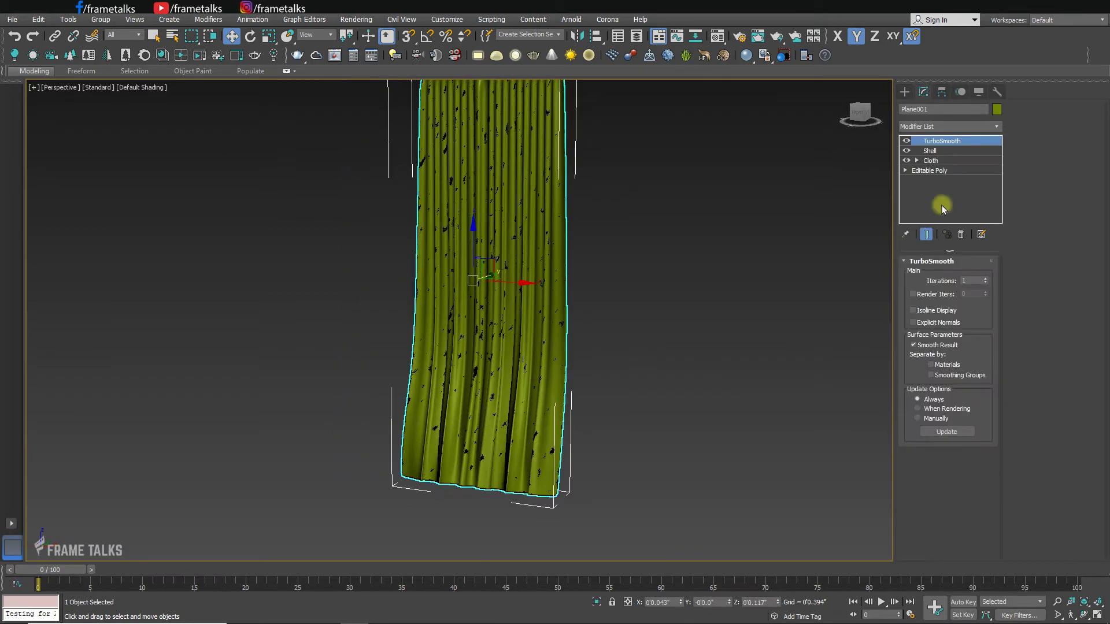
right_click(509, 302)
mouse_move(565, 435)
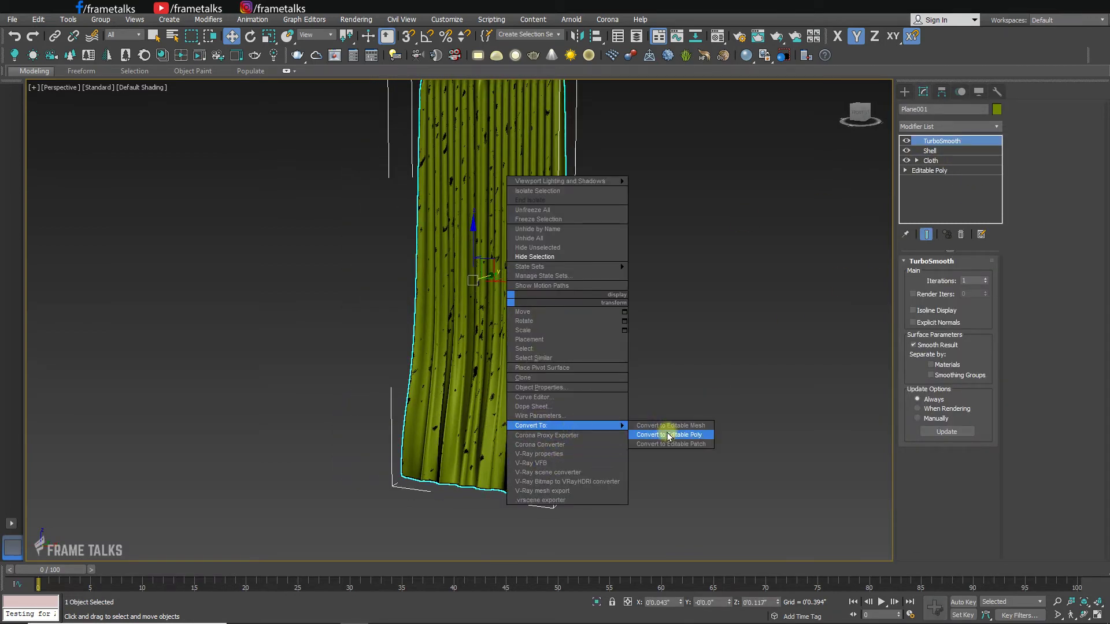
click(662, 435)
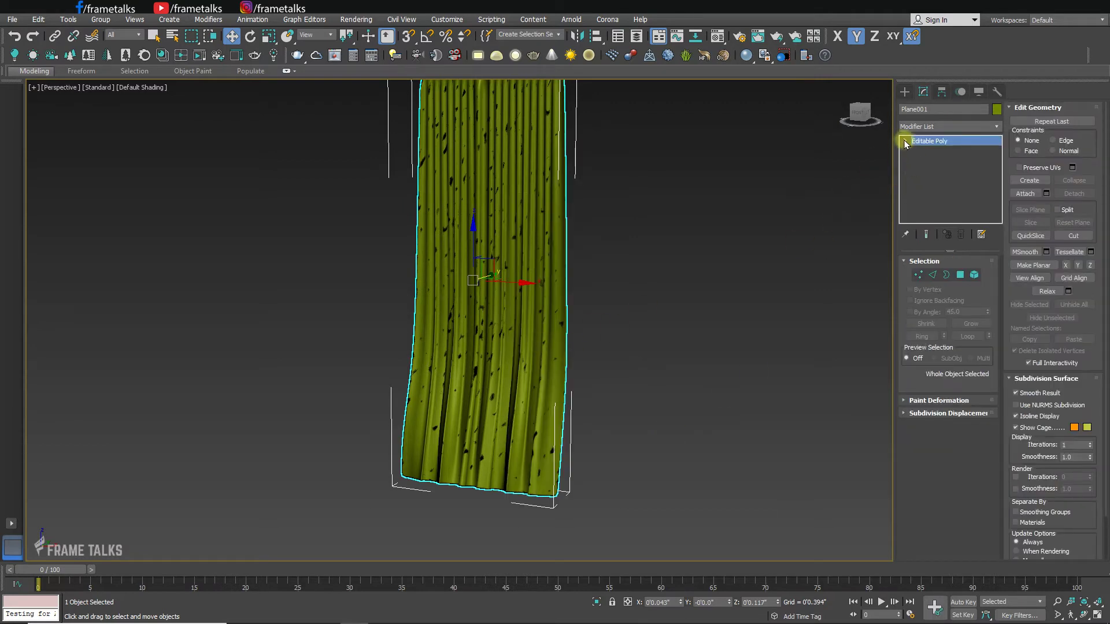
Select the vertices at the curtain's lower right corner and enable Soft Selection
click(934, 152)
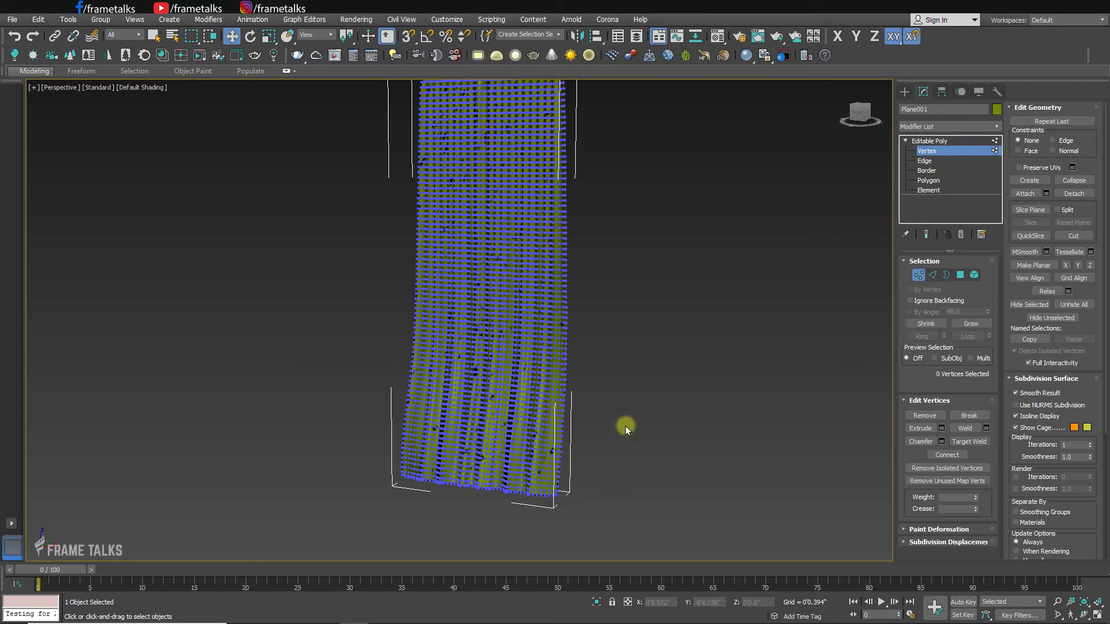
drag(625, 426, 630, 412)
scroll(998, 518, down, 5)
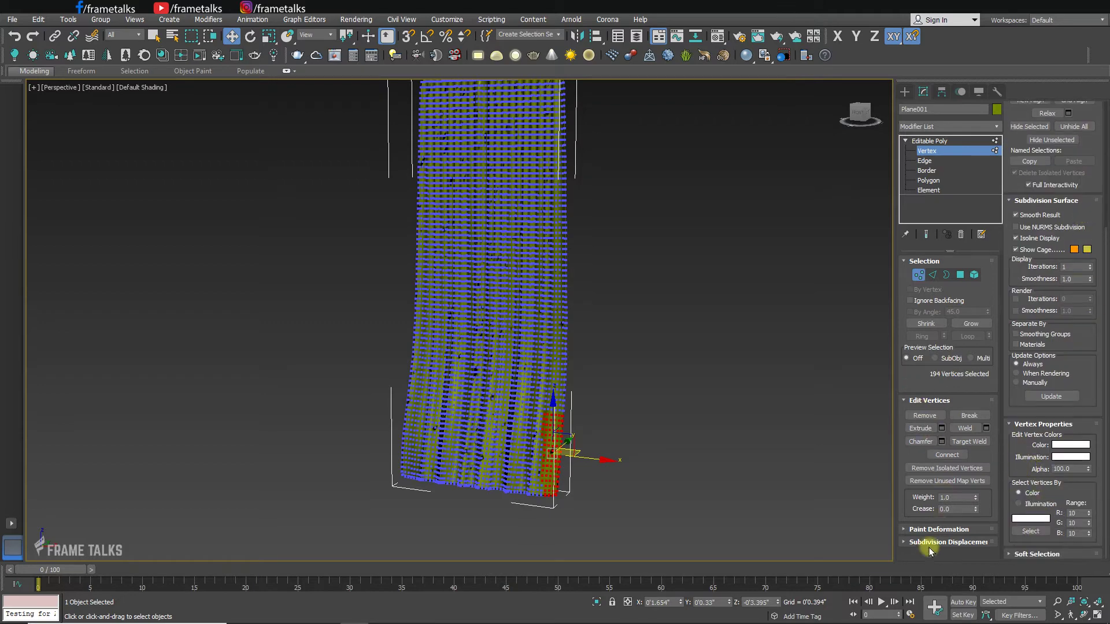
click(1029, 555)
click(1015, 307)
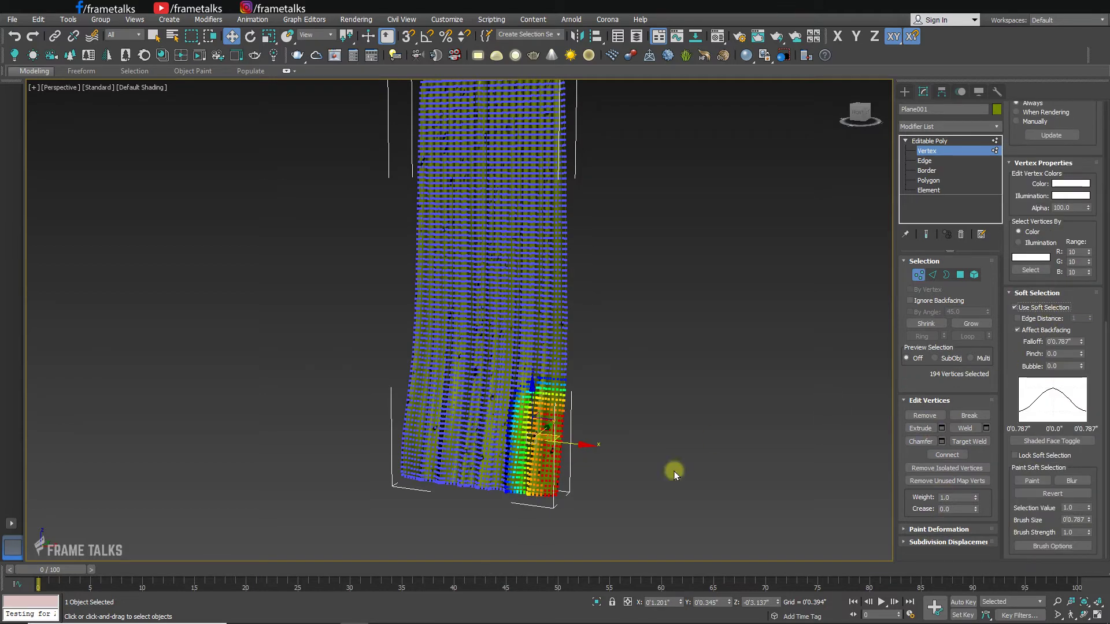
Set the soft selection's Falloff to 0'1.803" and its Pinch to 1.09
scroll(766, 427, up, 1)
drag(1083, 345, 1081, 254)
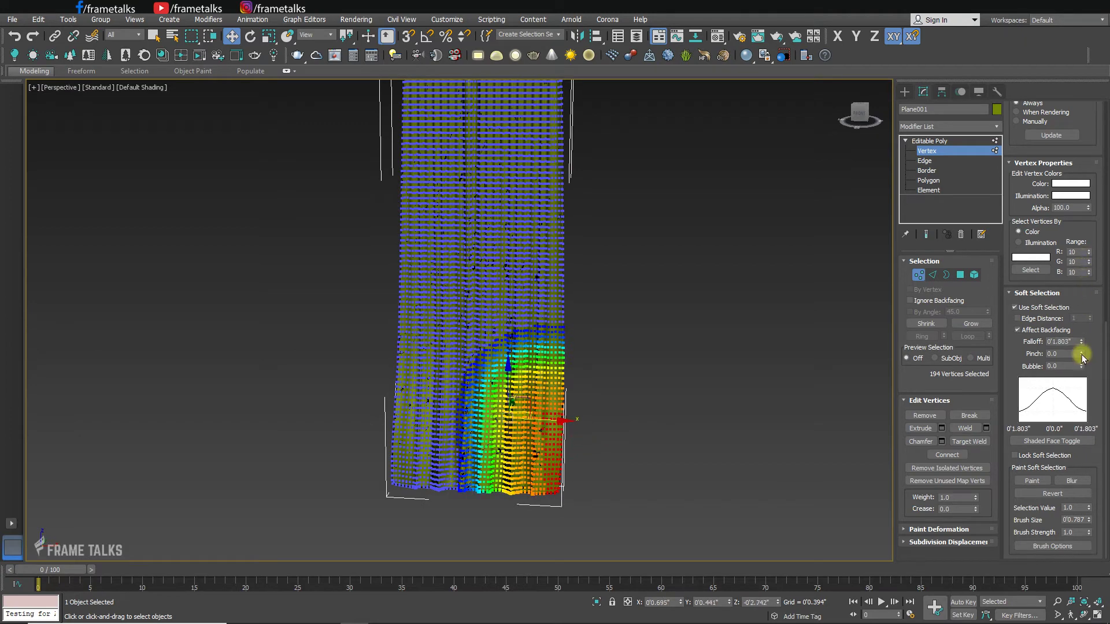
drag(1081, 353, 1075, 285)
Reshape the curtain's lower right corner by moving groups of soft-selected hem vertices
alt+middle_drag(570, 421, 497, 439)
scroll(497, 439, up, 3)
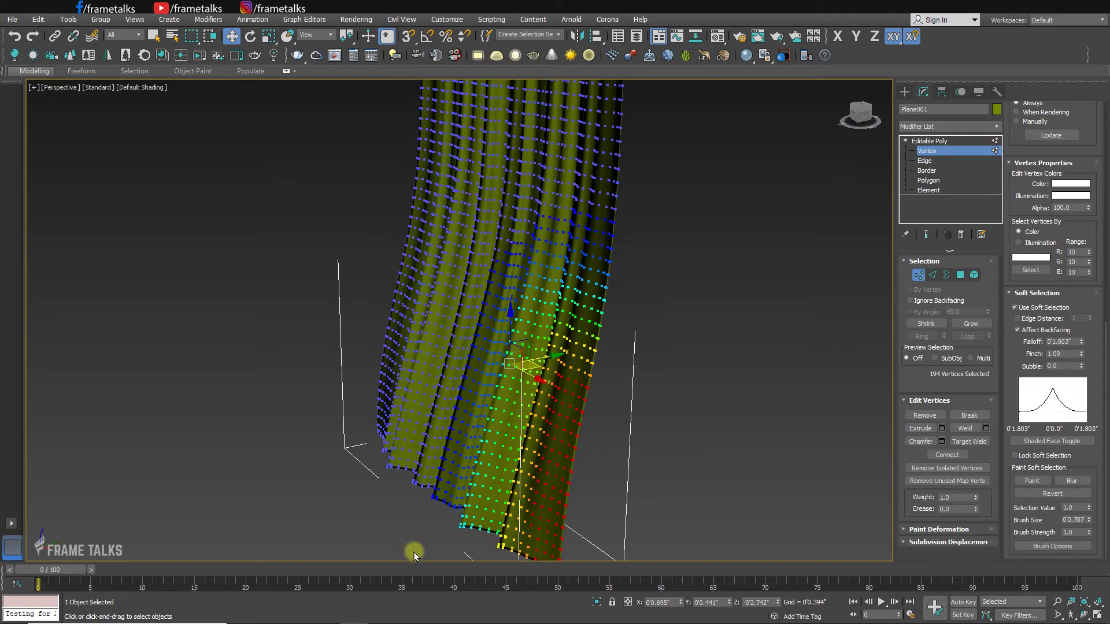
drag(411, 553, 502, 410)
drag(510, 367, 471, 327)
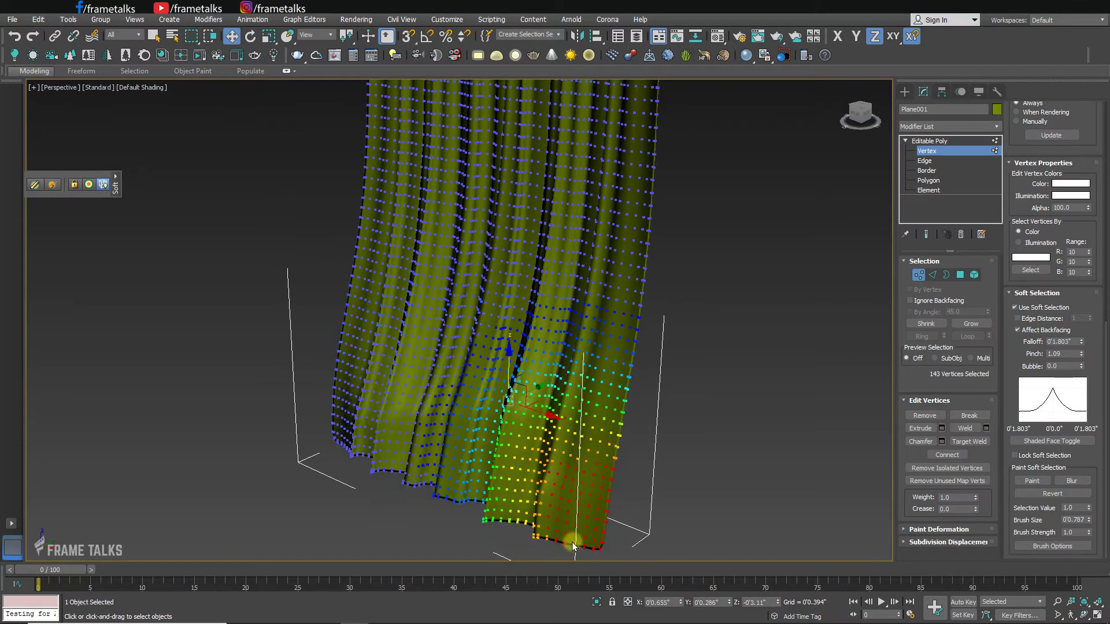
alt+middle_drag(573, 545, 601, 544)
drag(496, 552, 639, 468)
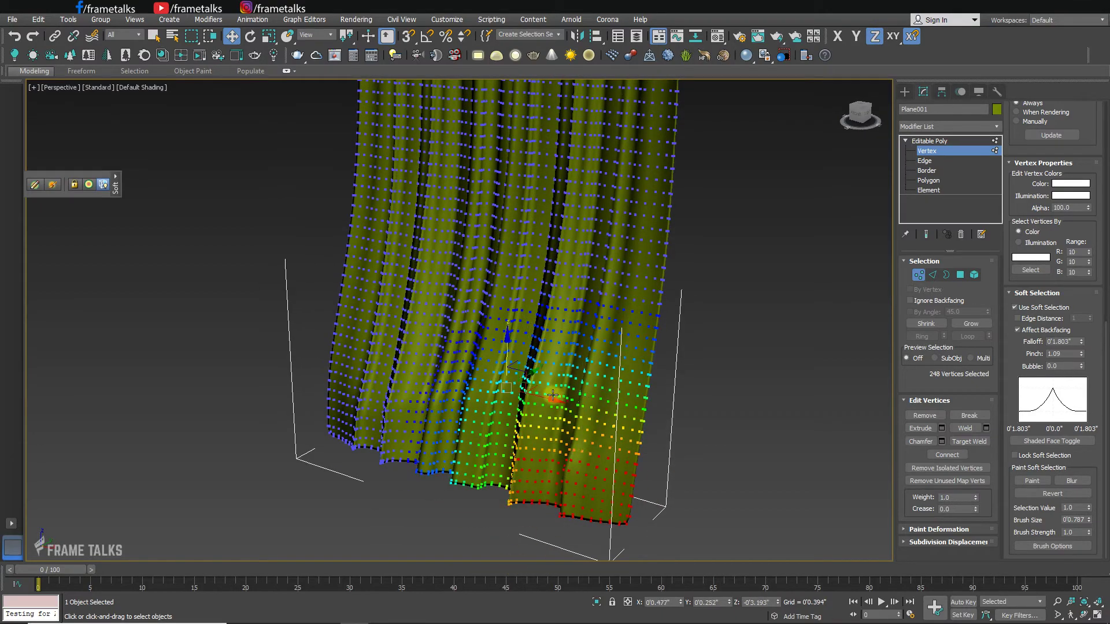
drag(515, 370, 512, 327)
Adjust soft-selected vertices higher on the lower curtain and around its hem corner, and finish vertex editing
alt+middle_drag(670, 427, 646, 426)
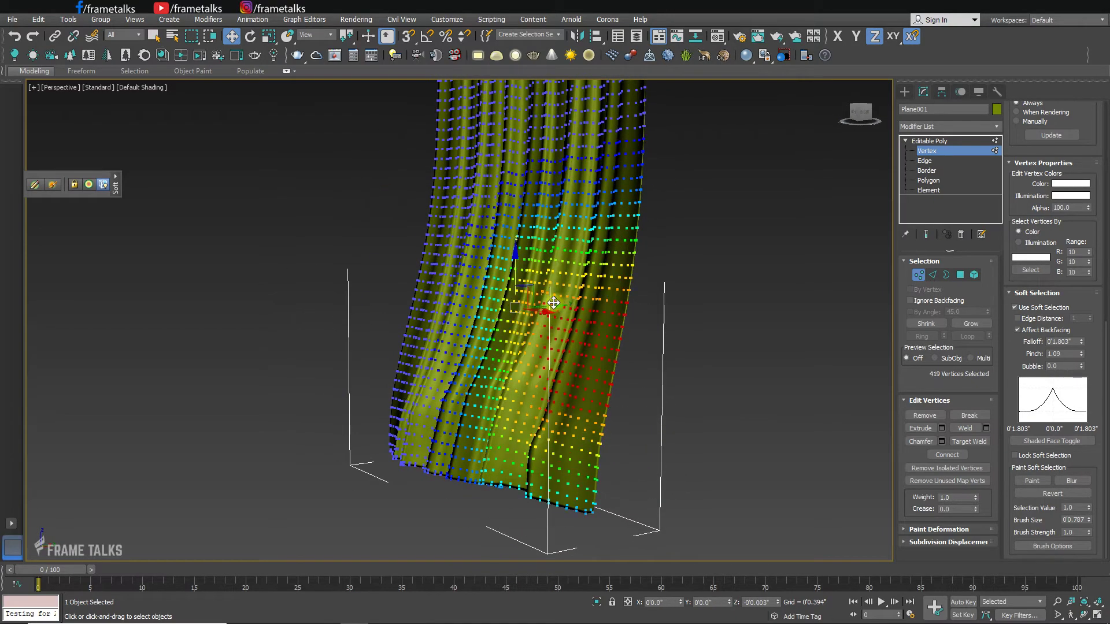
drag(554, 303, 560, 305)
alt+middle_drag(654, 396, 553, 391)
drag(423, 512, 488, 479)
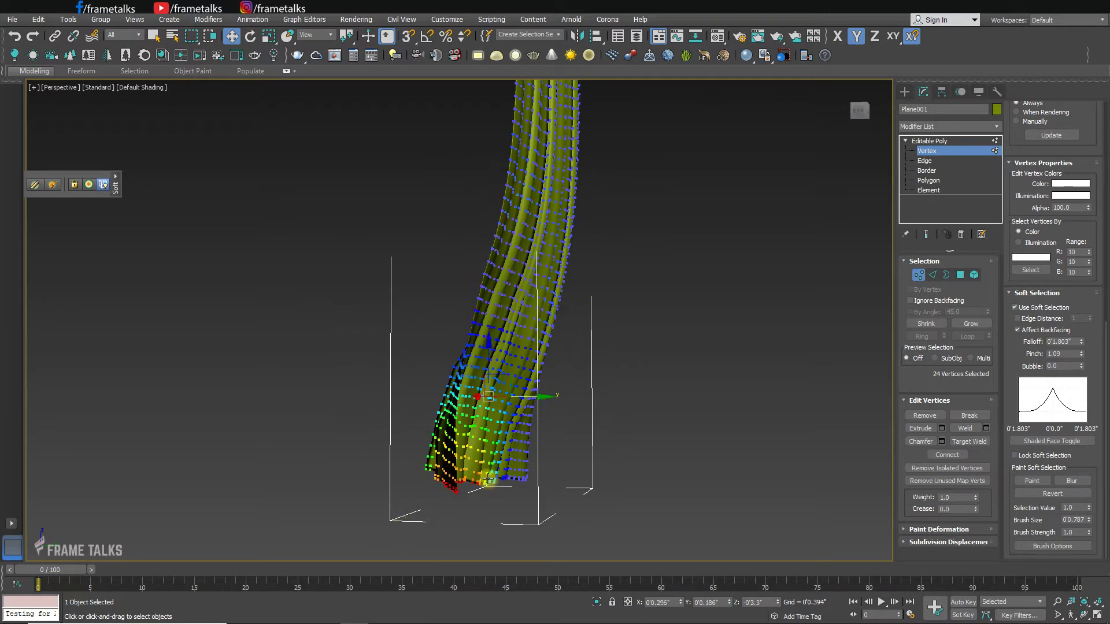
alt+middle_drag(488, 478, 399, 486)
drag(346, 520, 401, 453)
drag(338, 524, 402, 465)
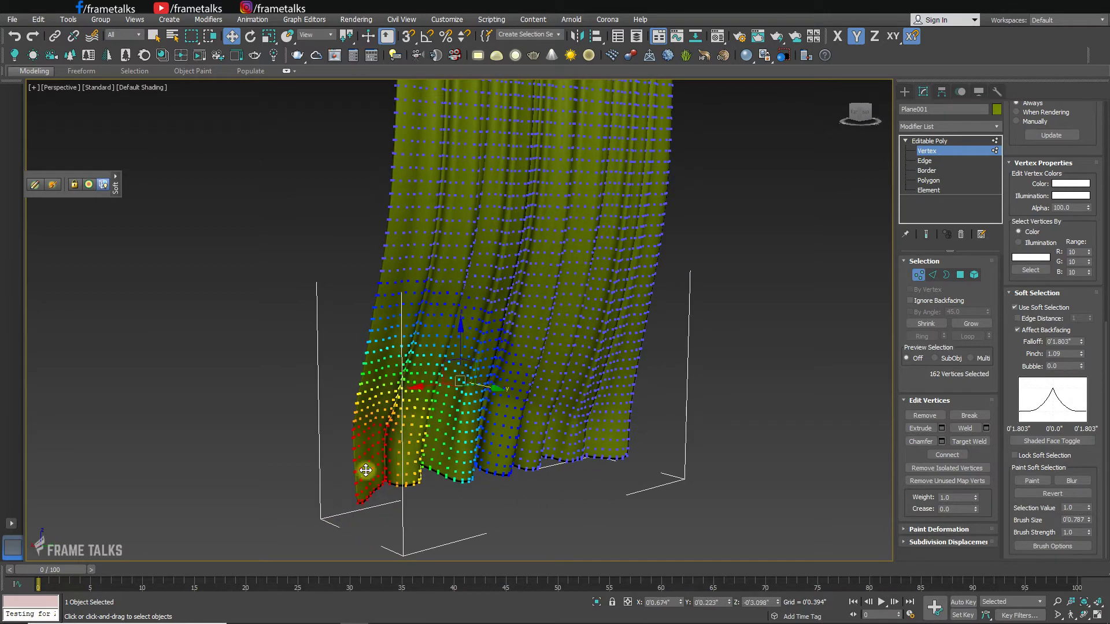
scroll(589, 418, down, 3)
alt+middle_drag(364, 470, 632, 473)
click(943, 142)
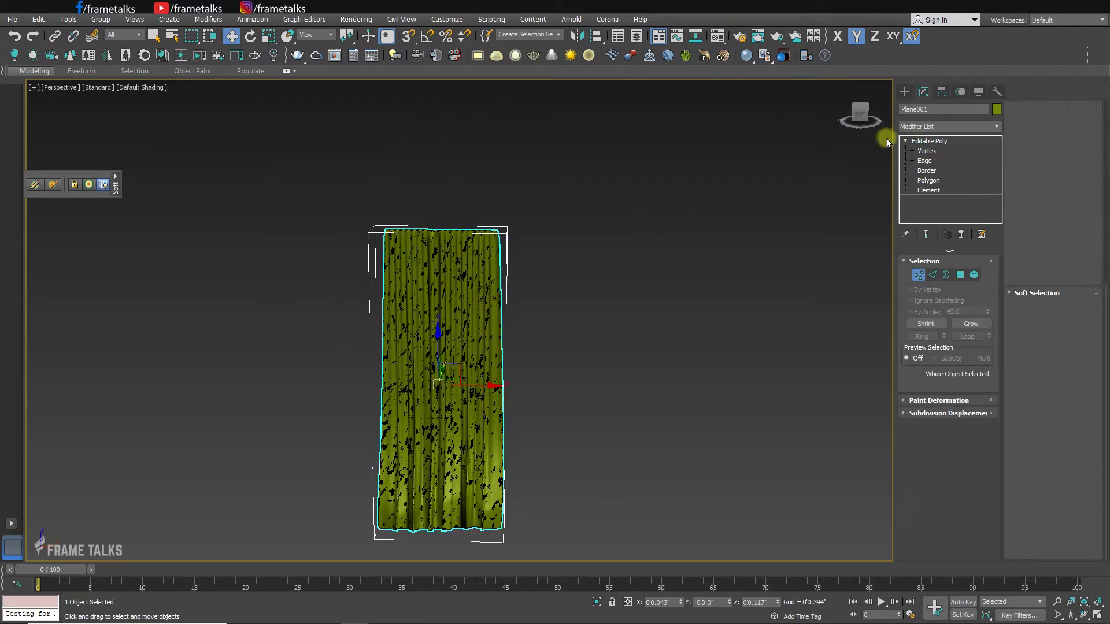
Examine the reshaped curtain as a whole from several angles
click(617, 305)
scroll(477, 478, up, 3)
alt+middle_drag(574, 394, 522, 428)
click(521, 429)
key(z)
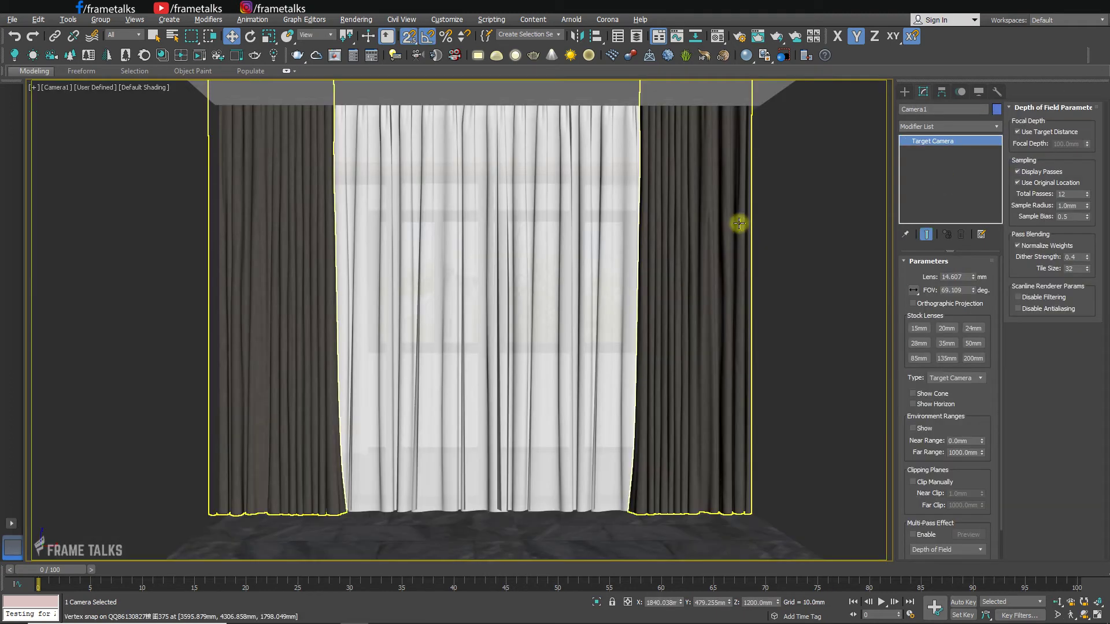
Dolly Camera1 back in the room scene so the curtains, ceiling and floor are framed with more surroundings
click(1057, 602)
mouse_move(723, 289)
mouse_down()
mouse_move(711, 318)
mouse_move(721, 300)
mouse_up()
right_click(722, 301)
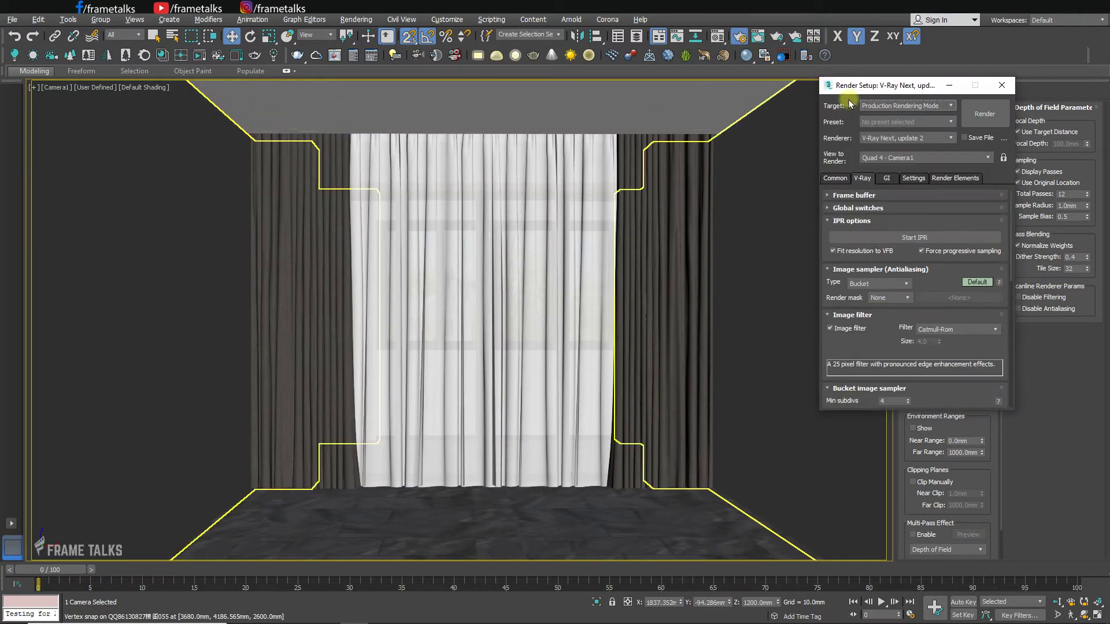
Set the V-Ray bucket image sampler's Min subdivs to 2 in Render Setup and check the common output settings
drag(887, 86, 900, 88)
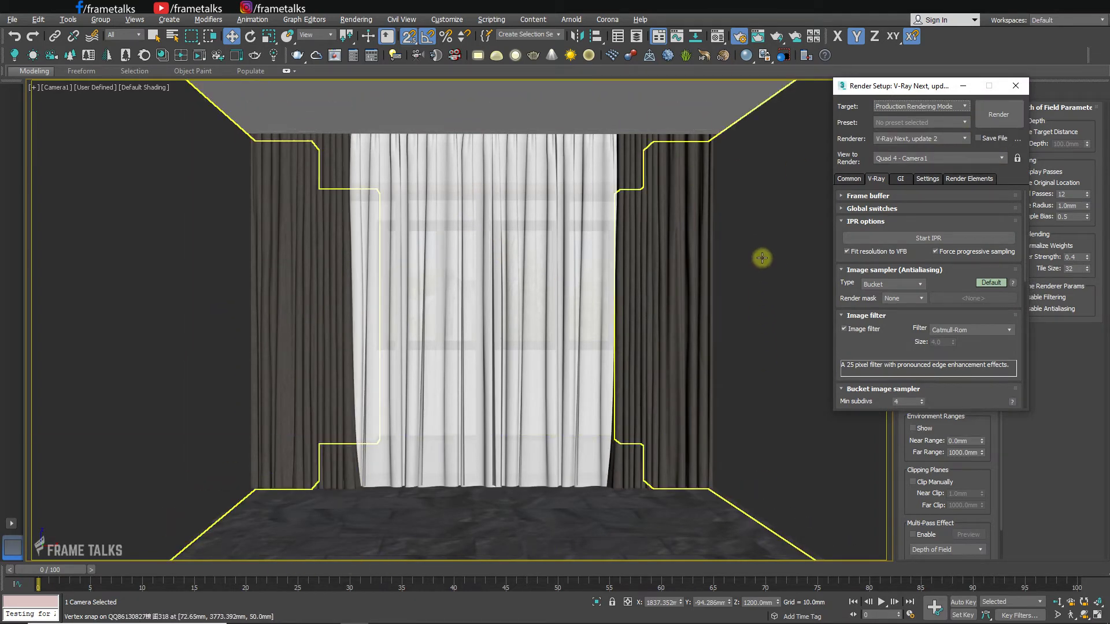
scroll(866, 350, down, 4)
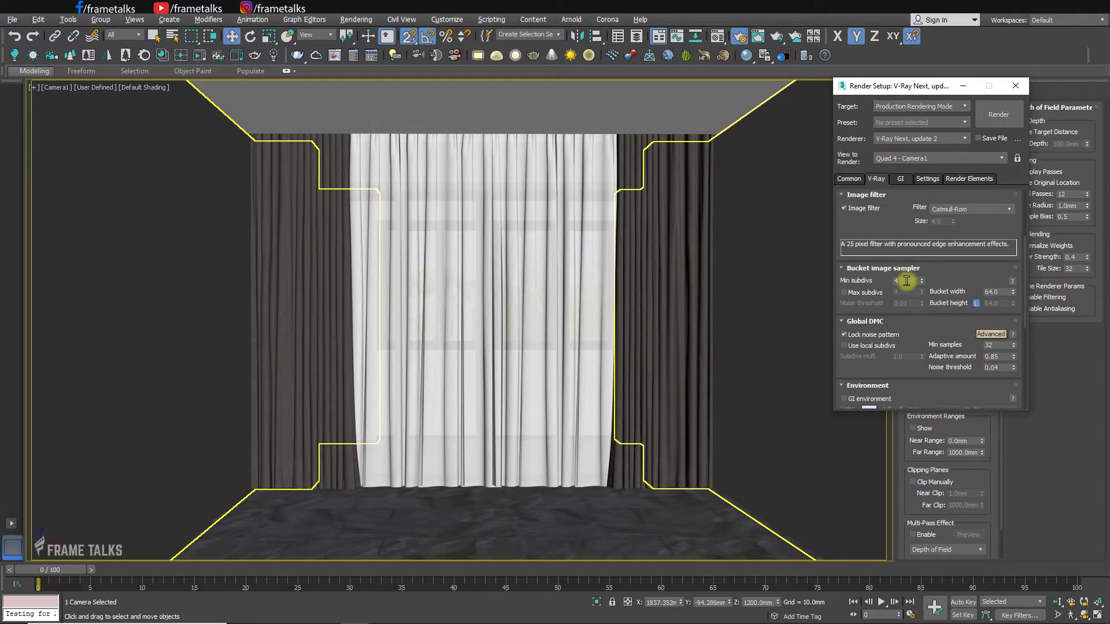
drag(895, 230, 895, 236)
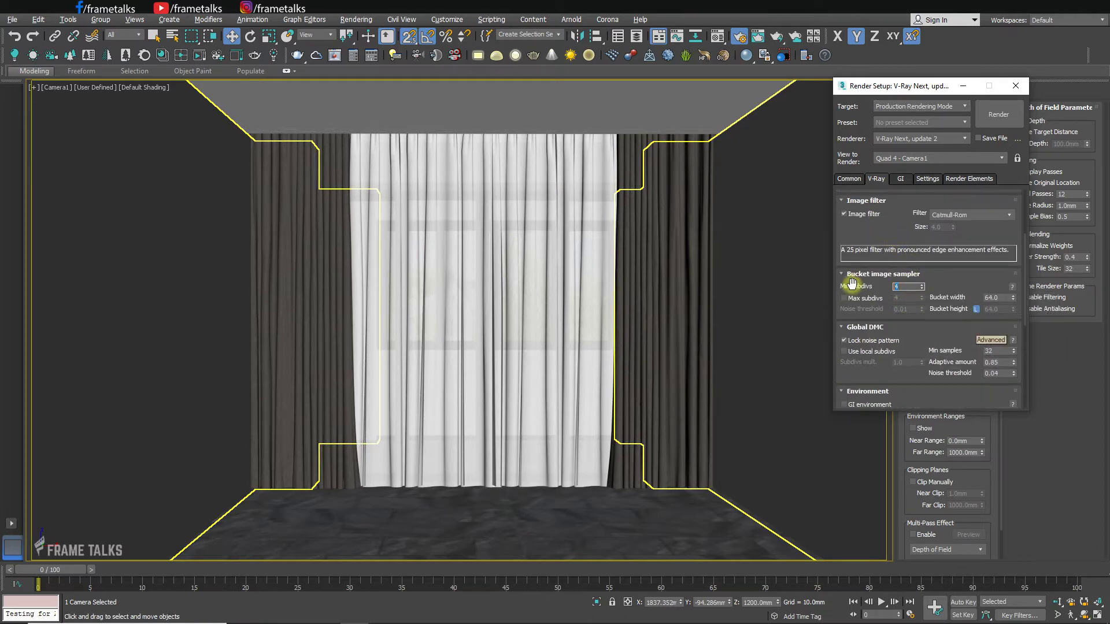
drag(926, 335, 938, 464)
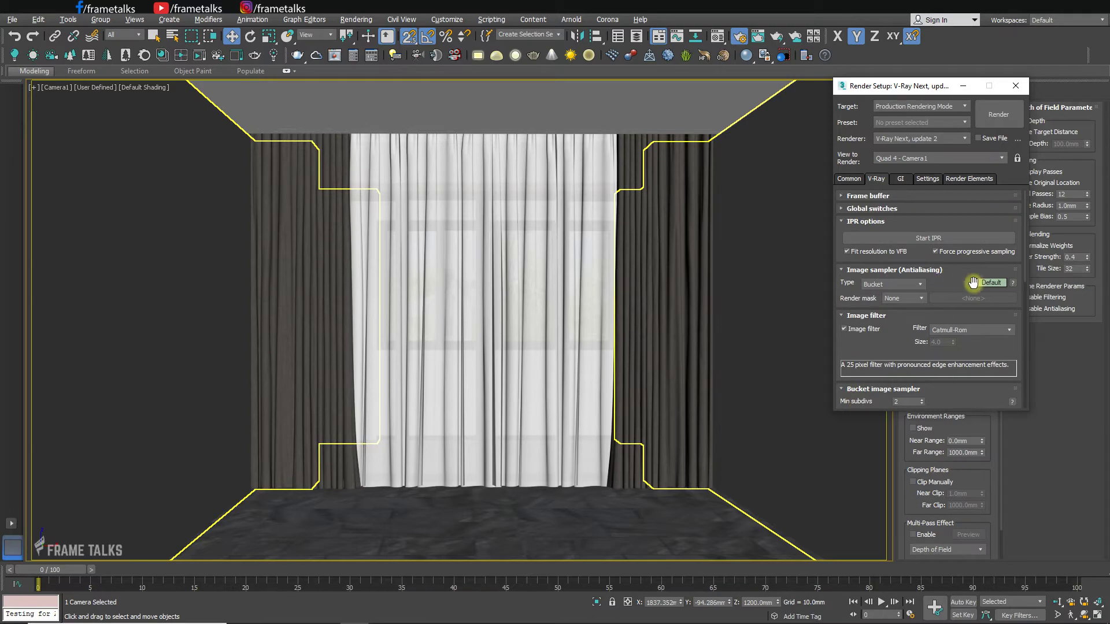
click(849, 179)
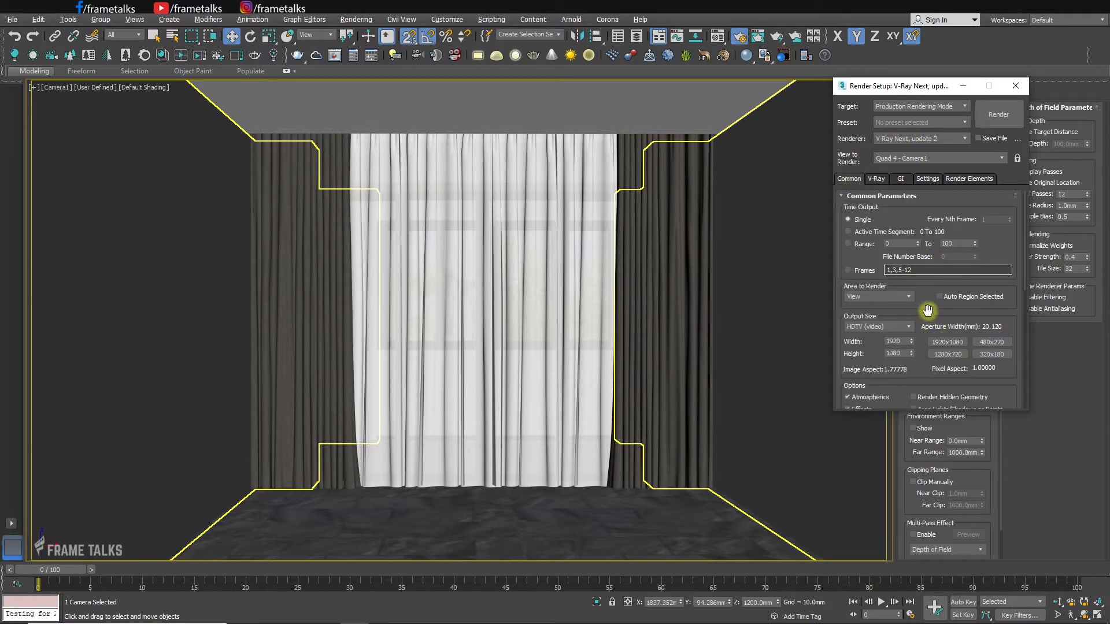
drag(927, 310, 927, 245)
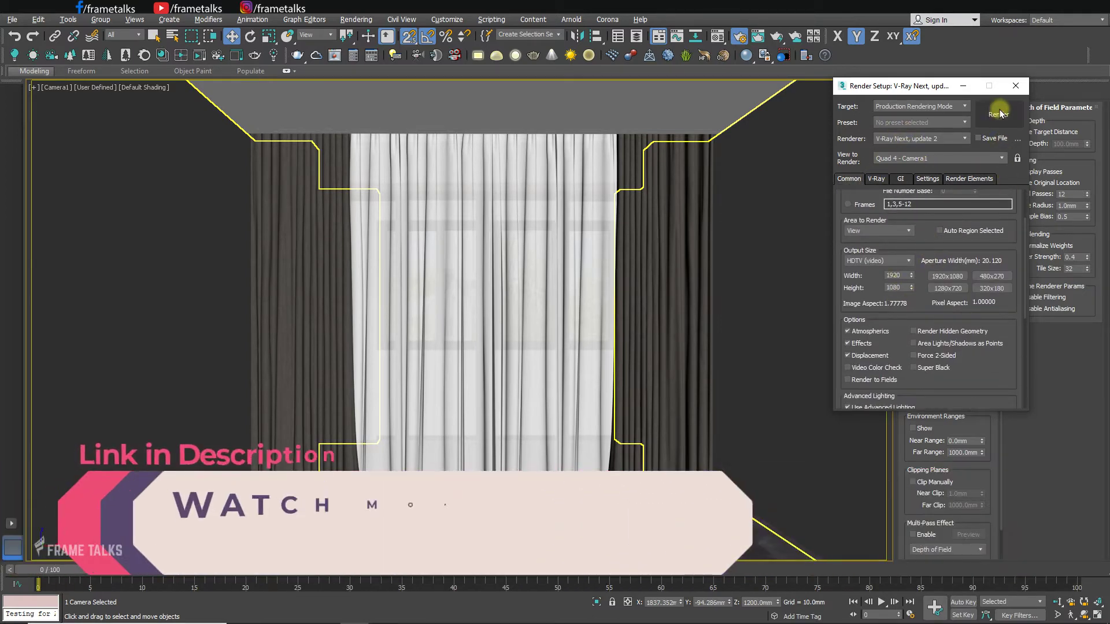
Render the Camera1 view of the curtain room at 1920x1080
click(998, 113)
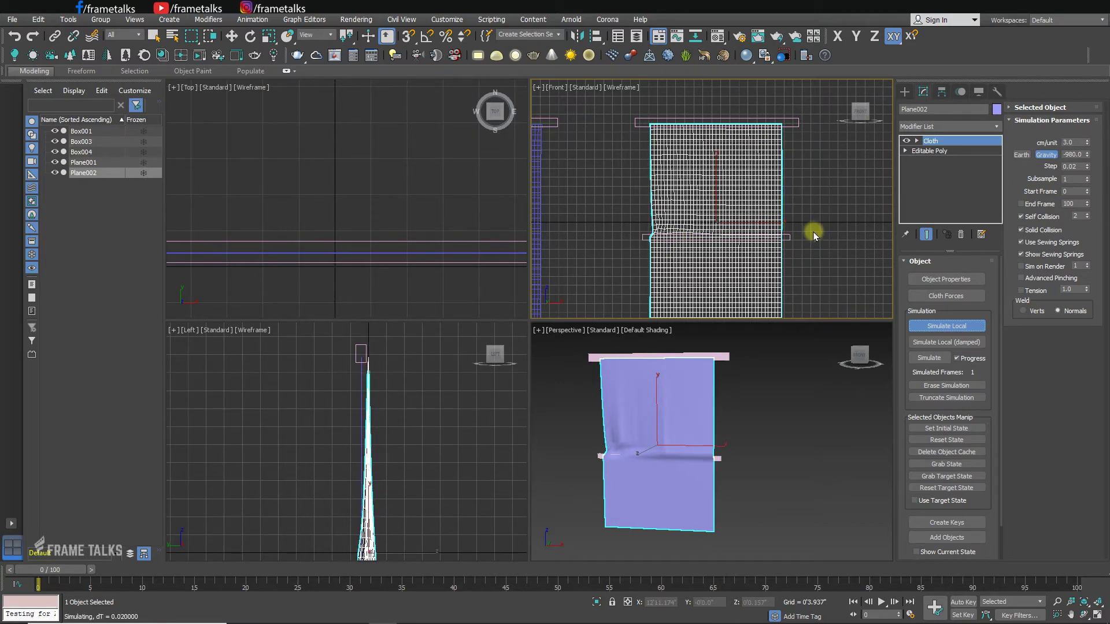
With the local cloth simulation running, select the lower tie box (Box004) and lower it slightly along the curtain
click(798, 235)
key(w)
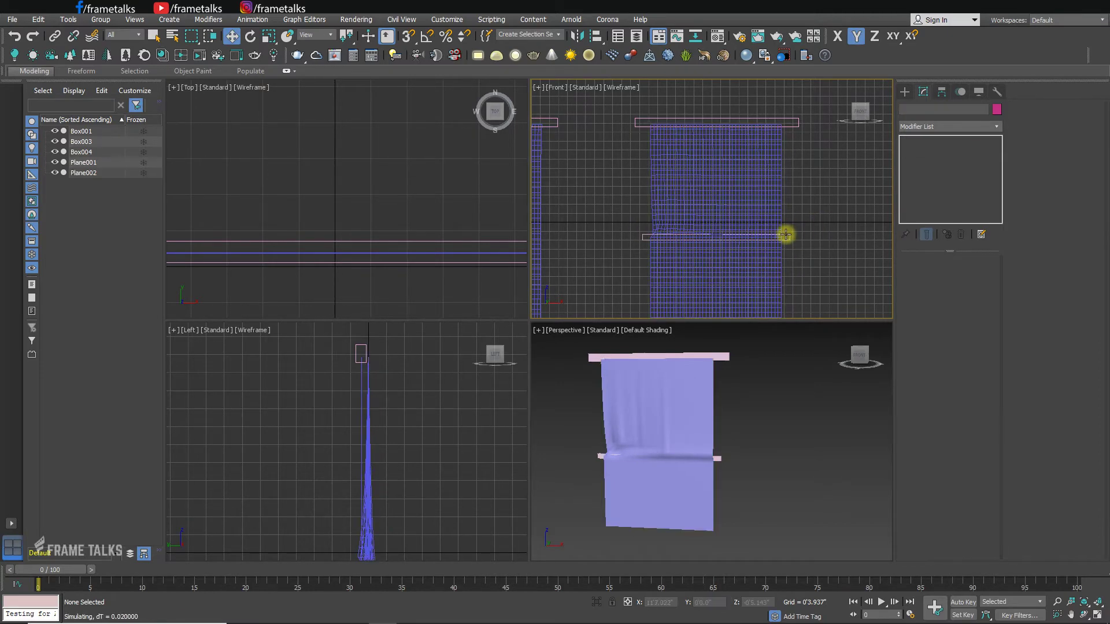
click(785, 235)
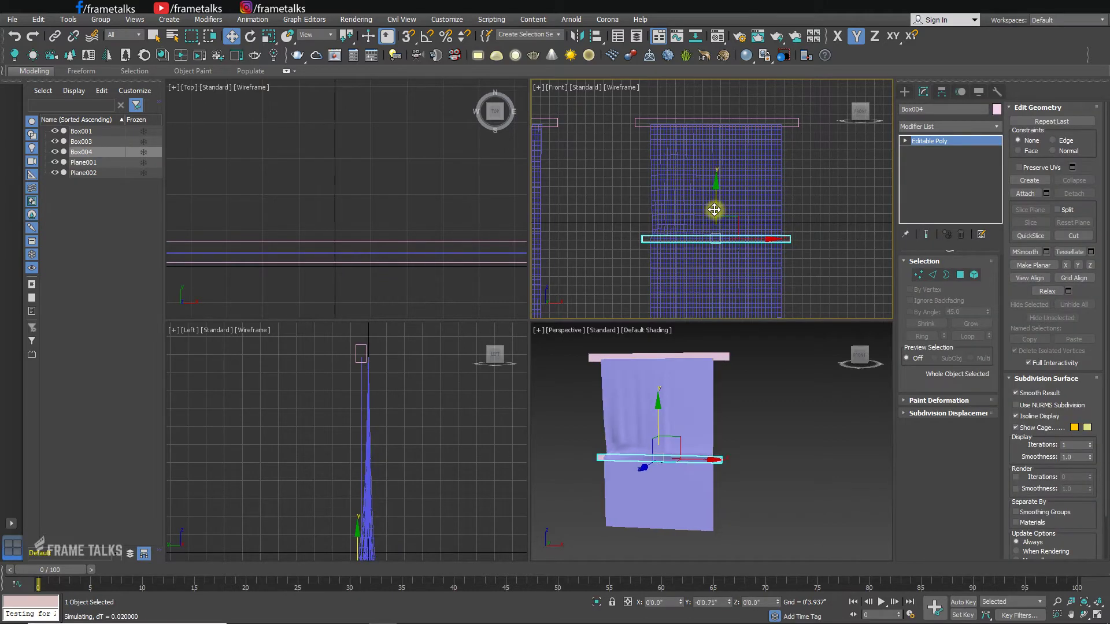
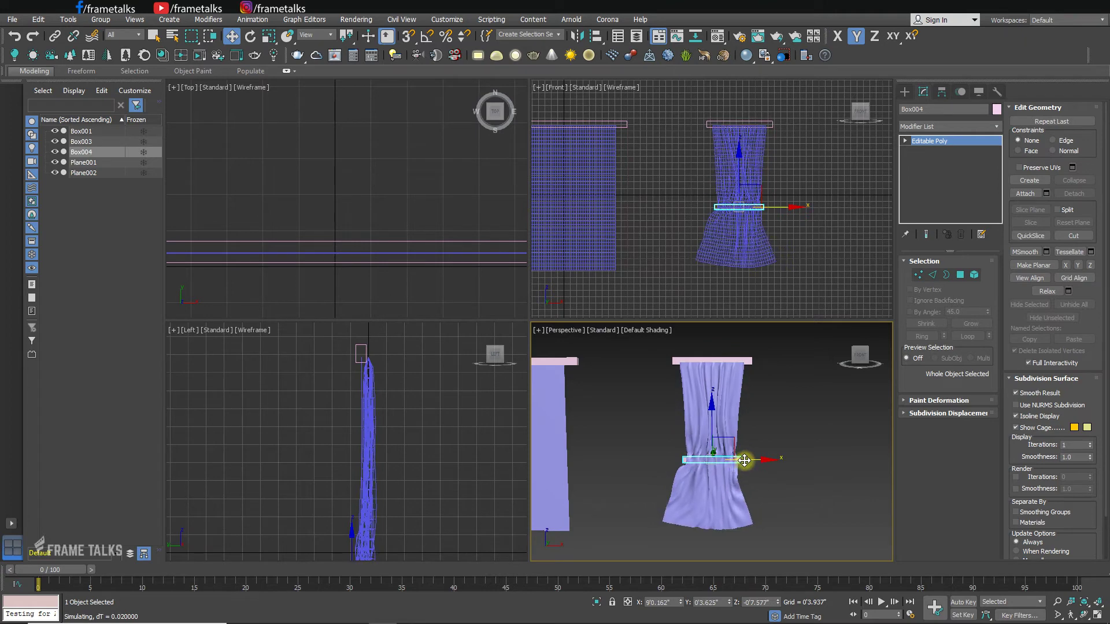
Shift the tie box sideways to X about 8'8.2" and lower it about 2.3" while the cloth simulates
drag(743, 460, 735, 463)
scroll(744, 471, up, 3)
scroll(744, 470, up, 2)
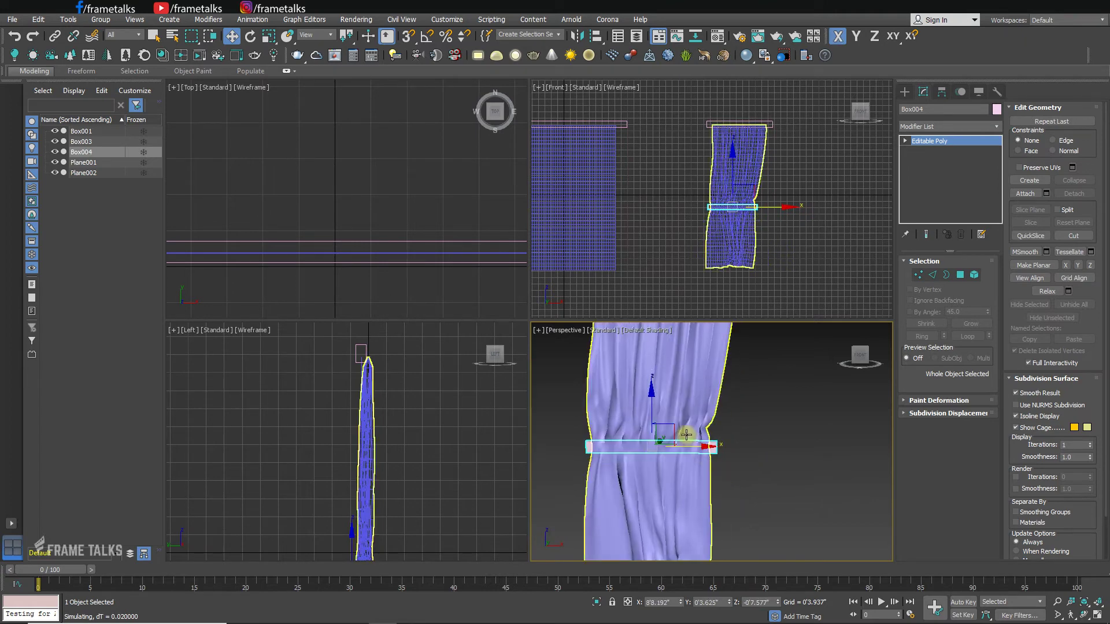
drag(651, 413, 646, 424)
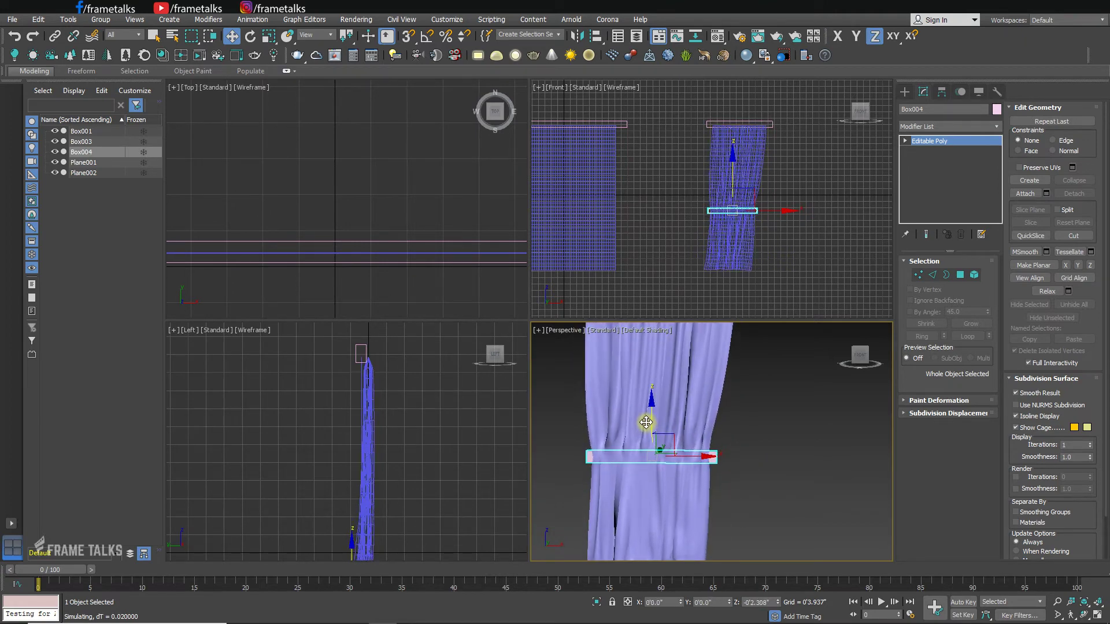
Move the top rod box (Box003) sideways to X about 9'10.4" so the curtain's upper part slants away from the tie
scroll(738, 421, down, 3)
middle_drag(728, 382, 699, 433)
scroll(705, 399, down, 2)
click(709, 358)
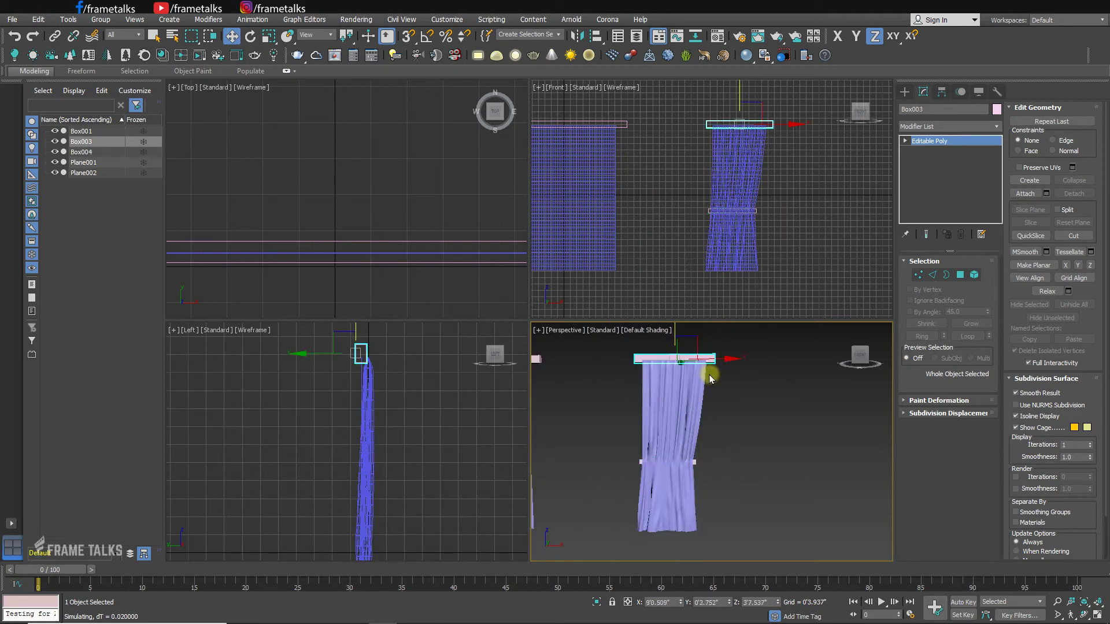
drag(735, 356, 740, 358)
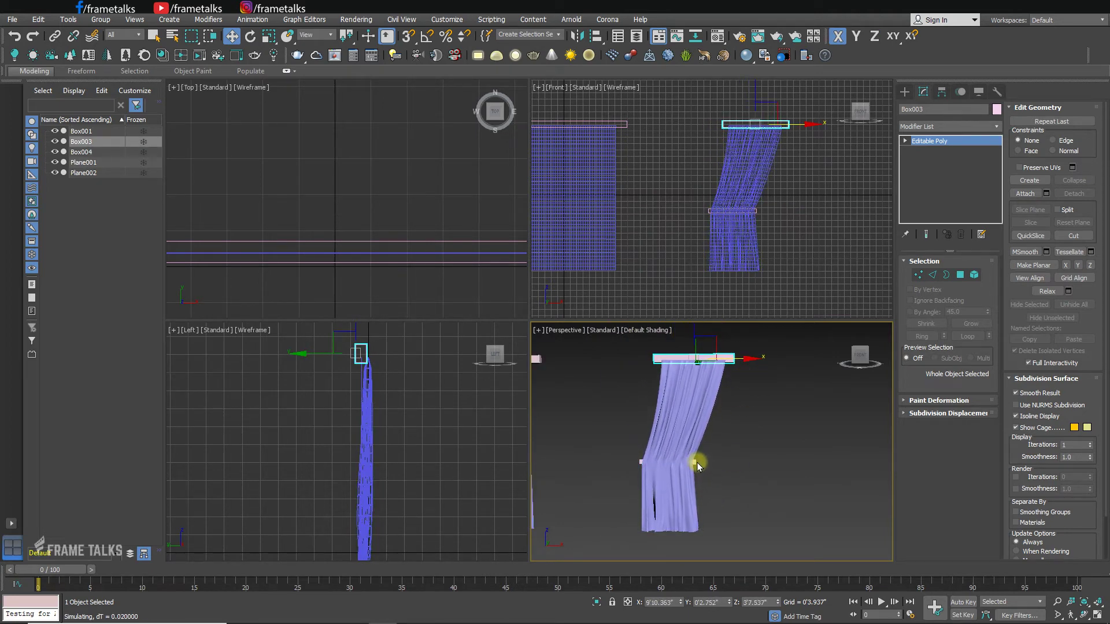
Raise the tie box to Z about -0'6.4" and scale its width along X to 68% to cinch the curtain
click(697, 463)
click(694, 463)
scroll(682, 465, up, 3)
click(664, 428)
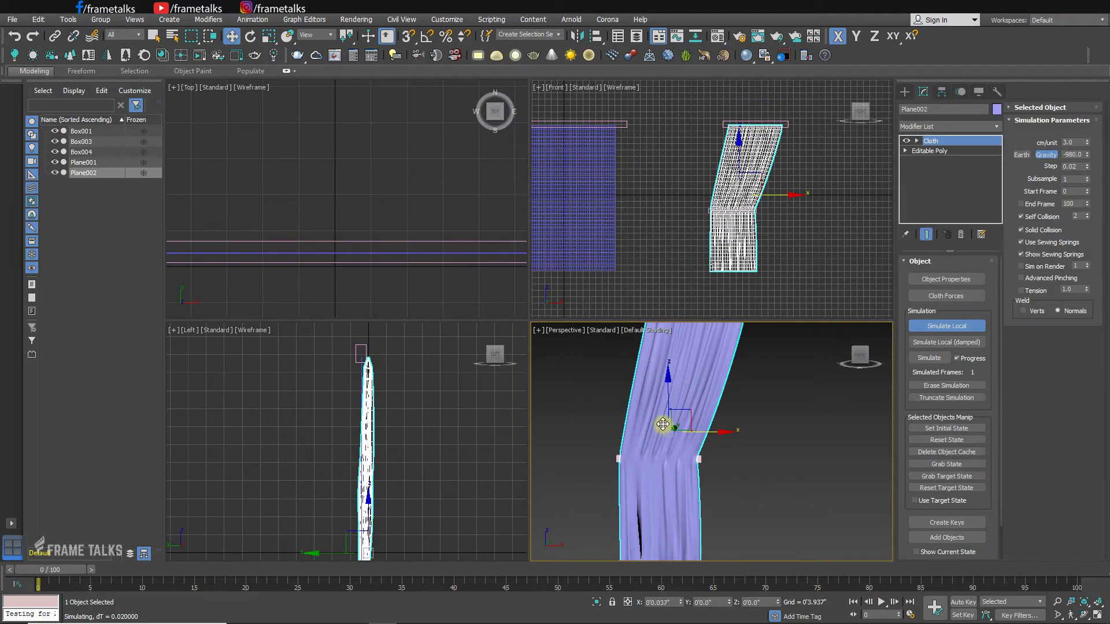
click(698, 461)
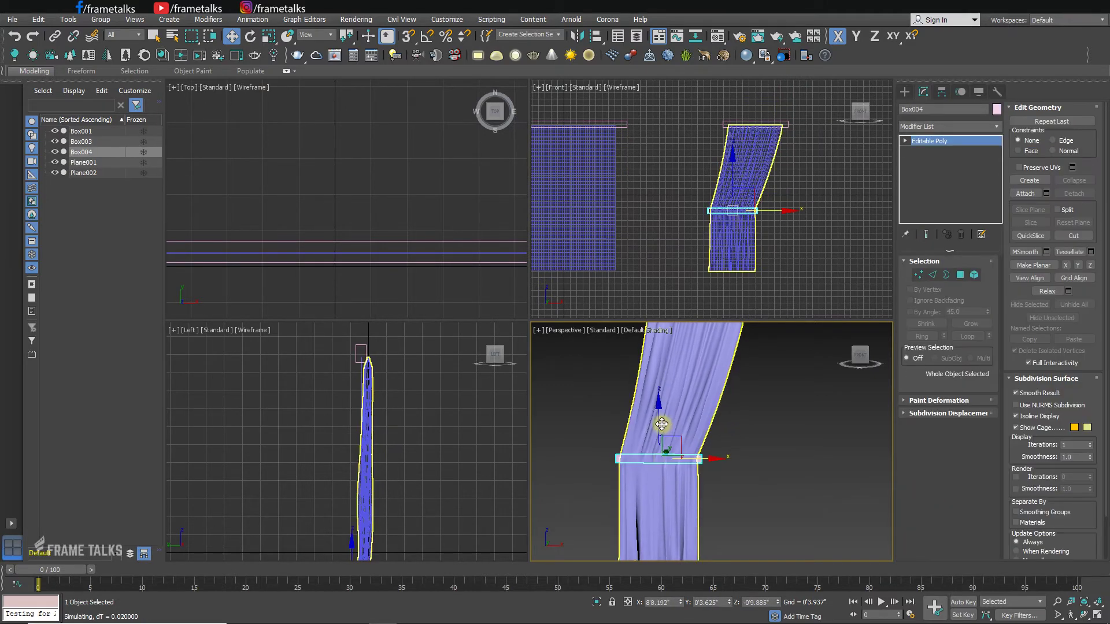
key(r)
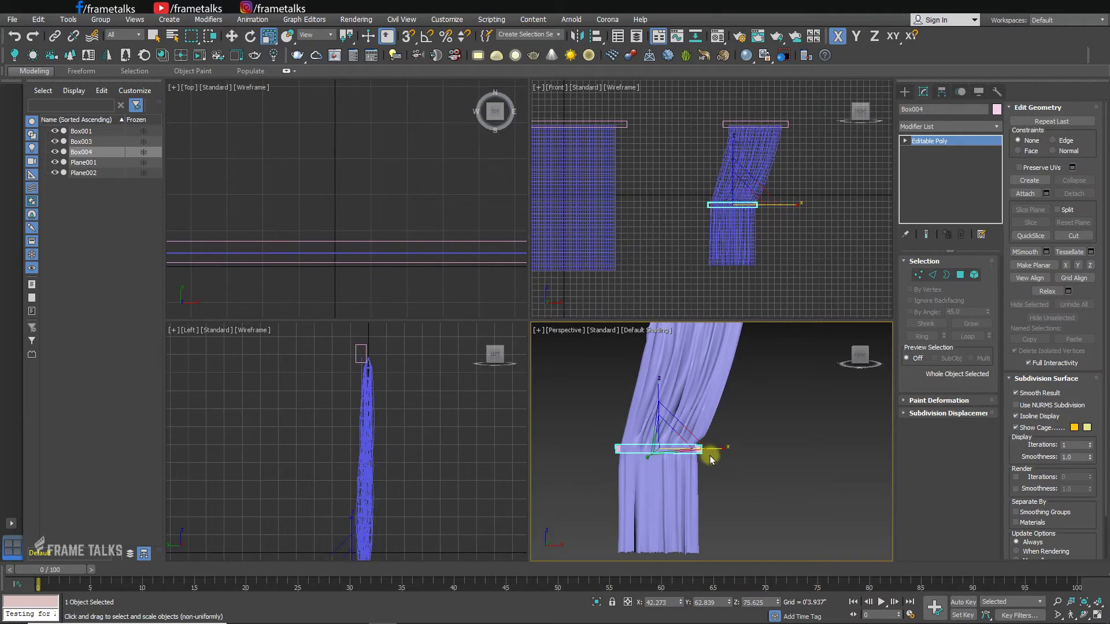
drag(702, 449, 695, 453)
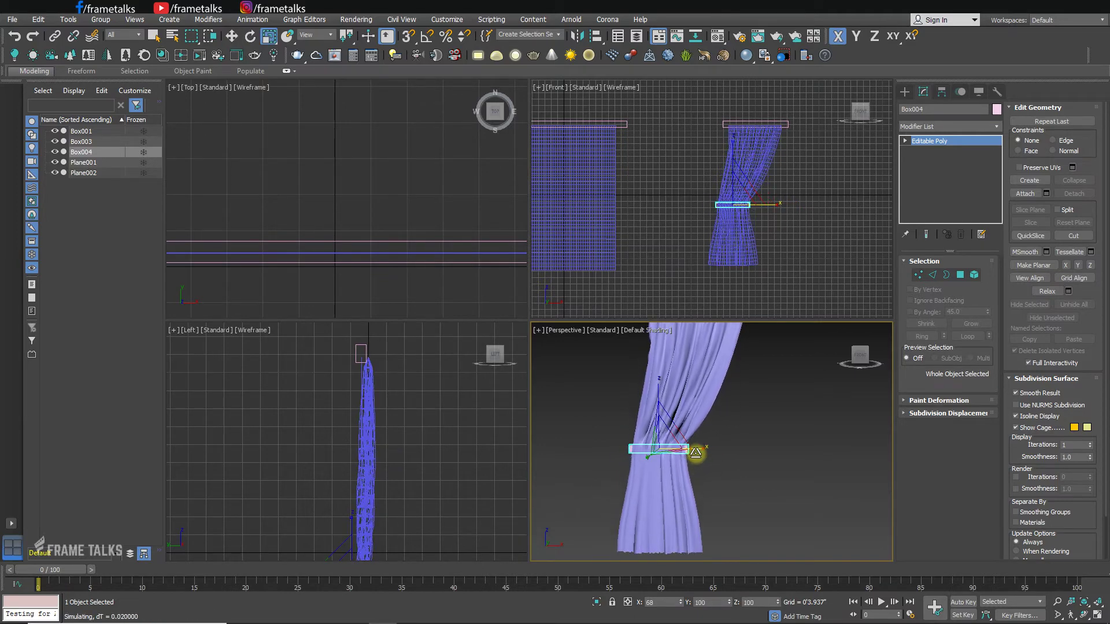
Move the tie box about 4.1" along negative Y so it sits further through the curtain cloth
key(w)
alt+middle_drag(722, 469, 826, 468)
scroll(701, 462, down, 3)
scroll(826, 468, up, 1)
click(701, 461)
scroll(646, 459, up, 7)
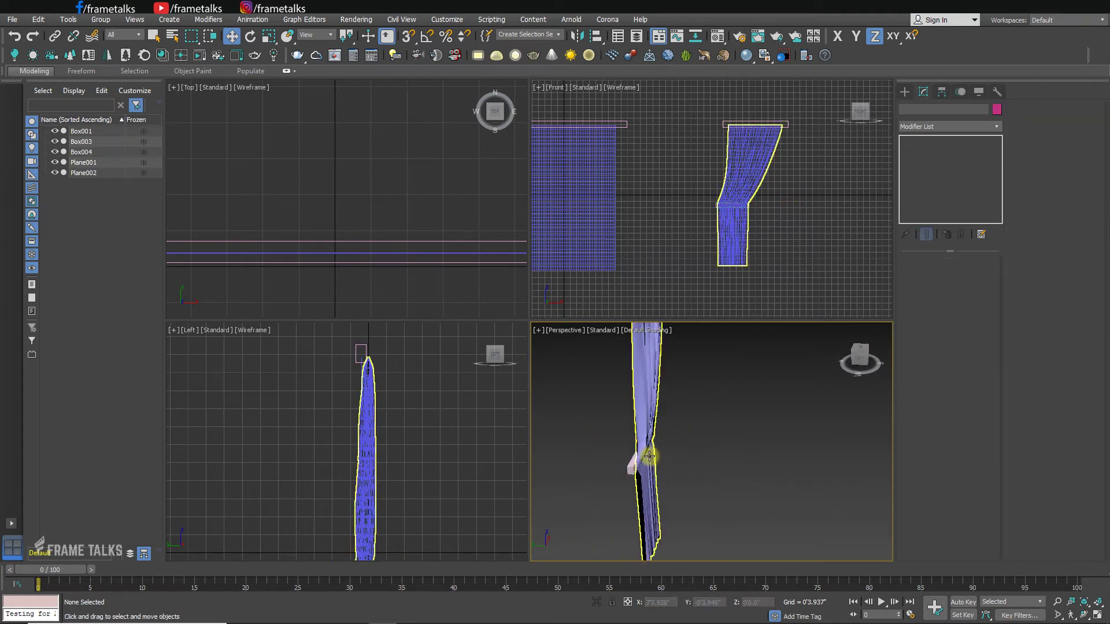
click(679, 461)
alt+middle_drag(679, 461, 667, 431)
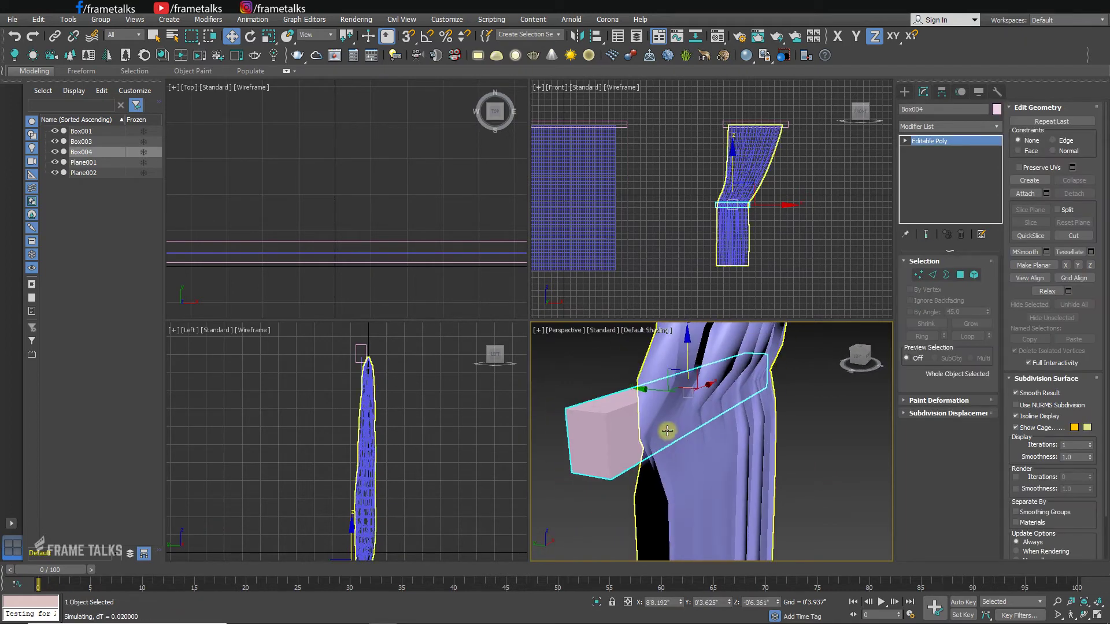
drag(647, 392, 715, 399)
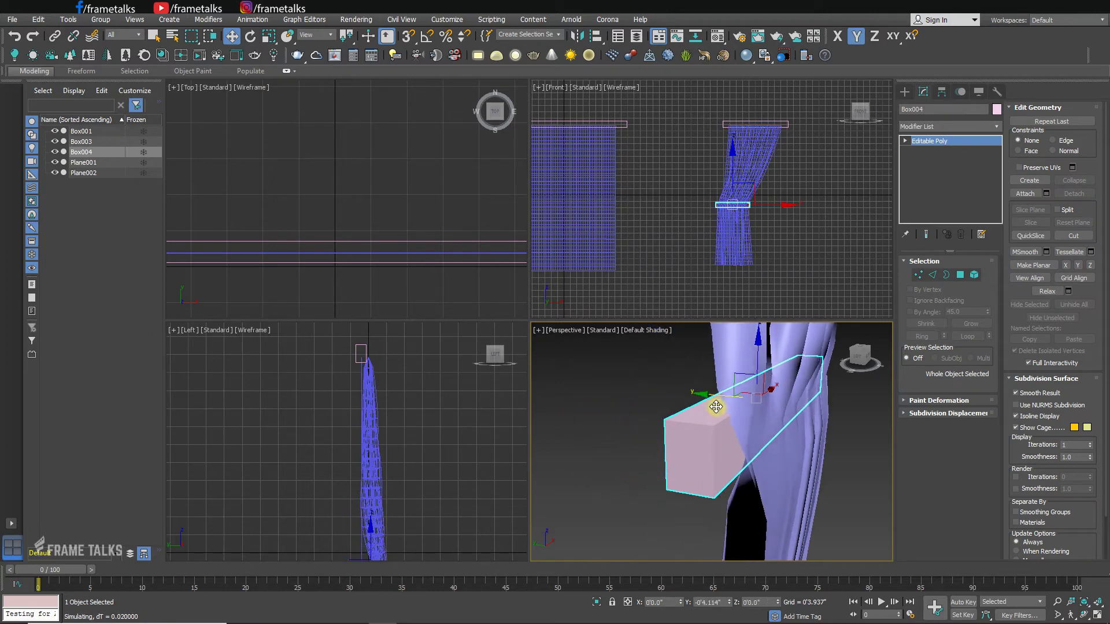
Move the tie box along X to about 8'10.8", under the curtain's near-vertical side
scroll(716, 419, down, 3)
alt+middle_drag(716, 419, 751, 453)
scroll(705, 448, down, 5)
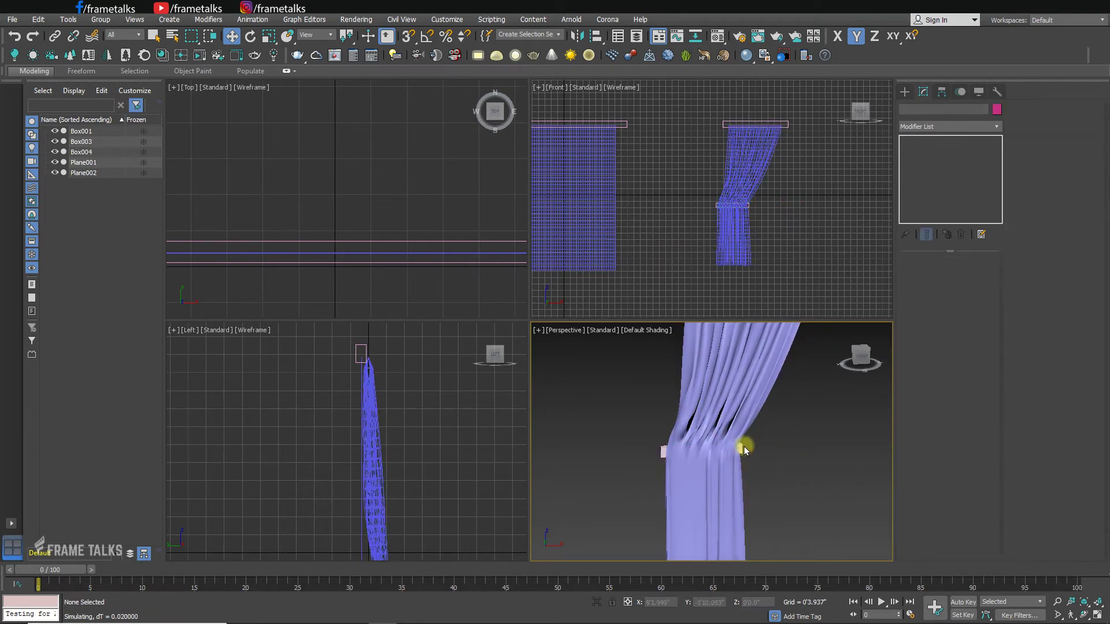
drag(758, 446, 757, 448)
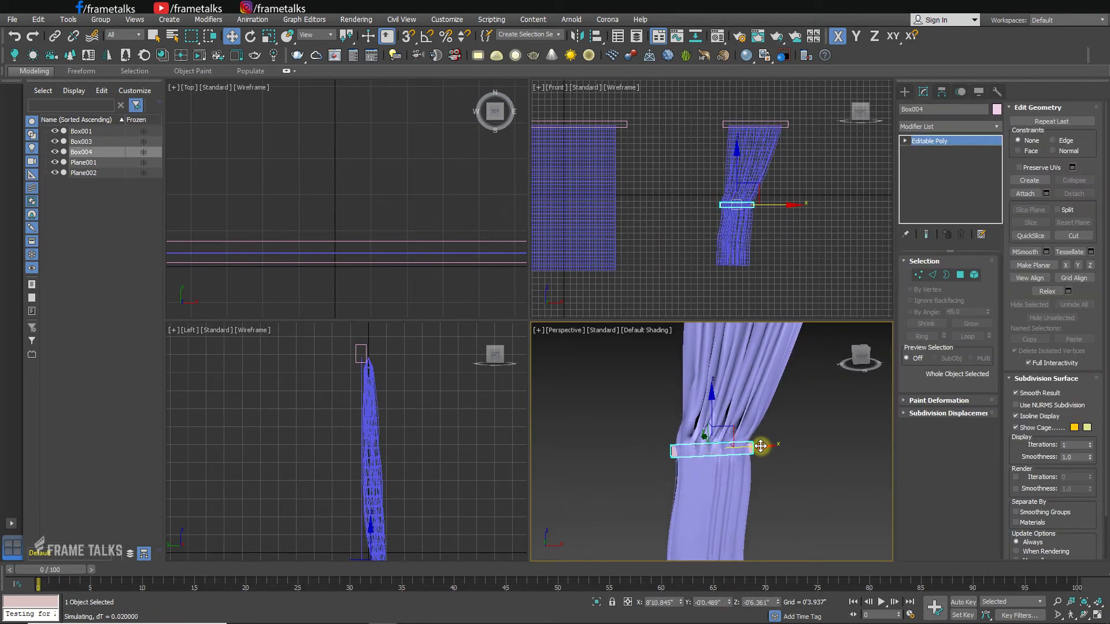
scroll(722, 480, down, 3)
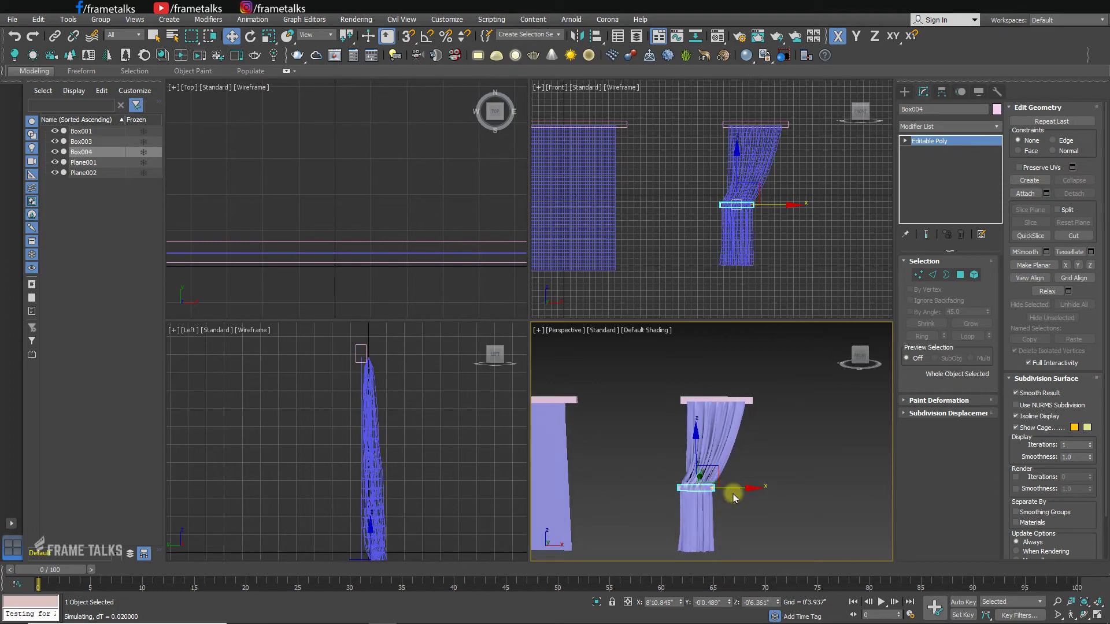
Scale the tie box narrower along X and lower it about 2.7" on the curtain
scroll(717, 489, up, 3)
key(r)
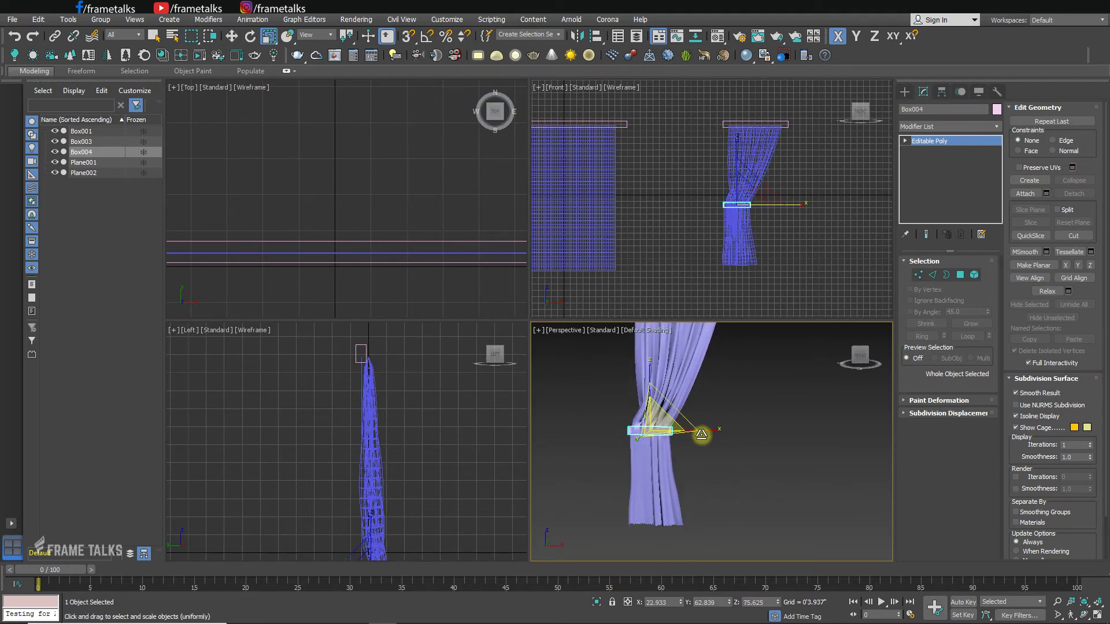
key(w)
drag(654, 387, 646, 396)
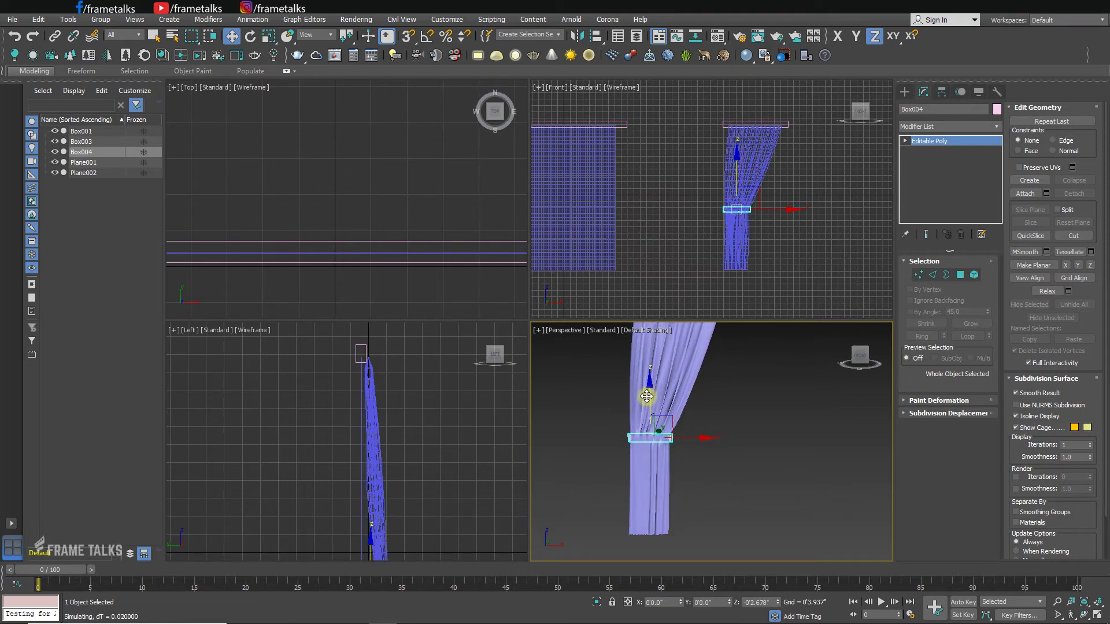
click(726, 440)
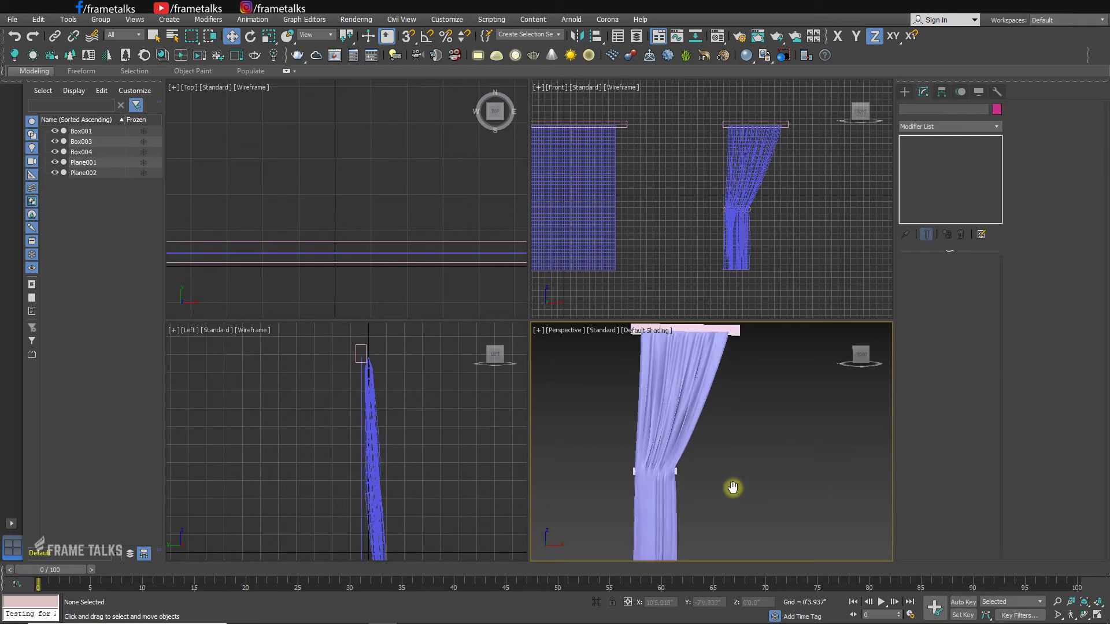
Move the top rod box about 2.2" along X and scale it wider to spread the curtain's upper edge
middle_drag(730, 467, 721, 487)
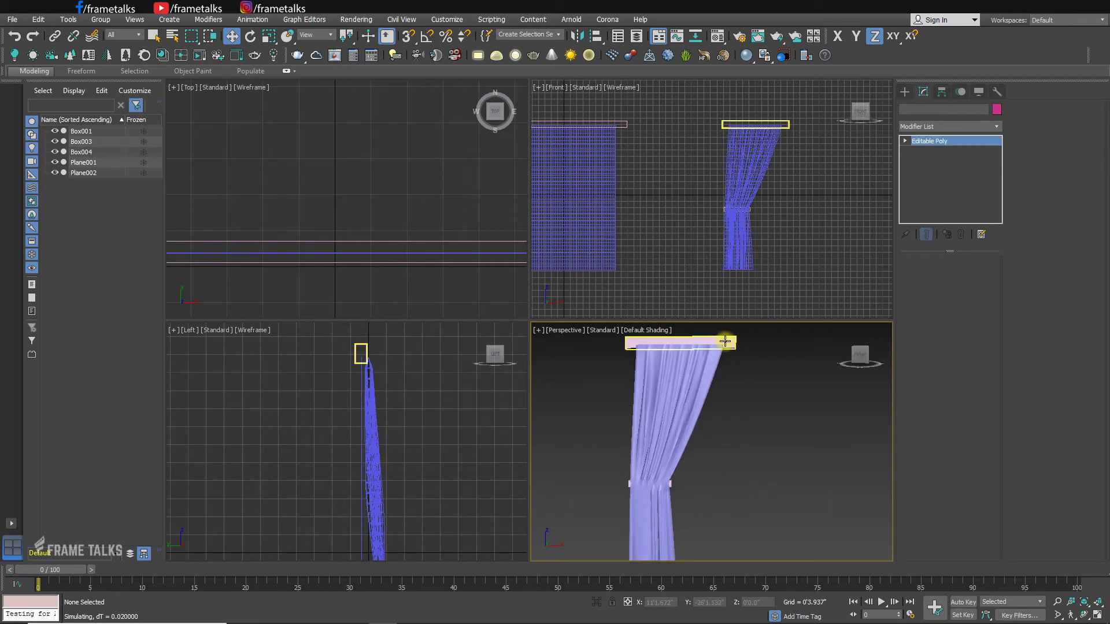
click(725, 342)
drag(727, 342, 732, 342)
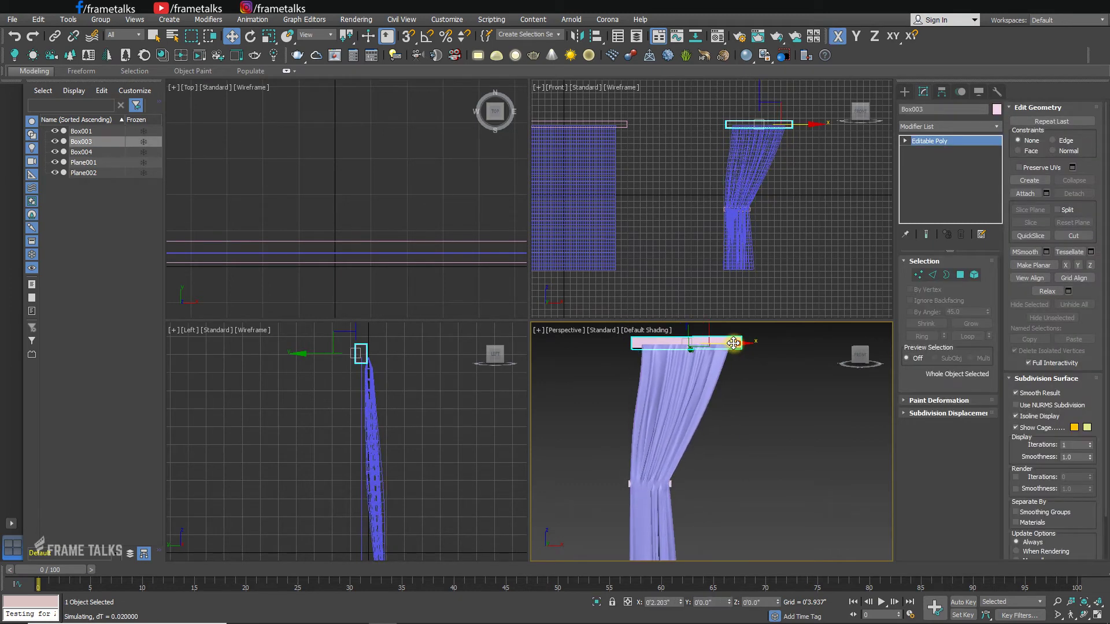
middle_drag(742, 369, 741, 381)
key(r)
drag(738, 356, 758, 353)
key(w)
Inspect the tied curtain's hem and add a Shell modifier above Cloth on the curtain plane
middle_drag(718, 466, 725, 390)
scroll(605, 511, up, 5)
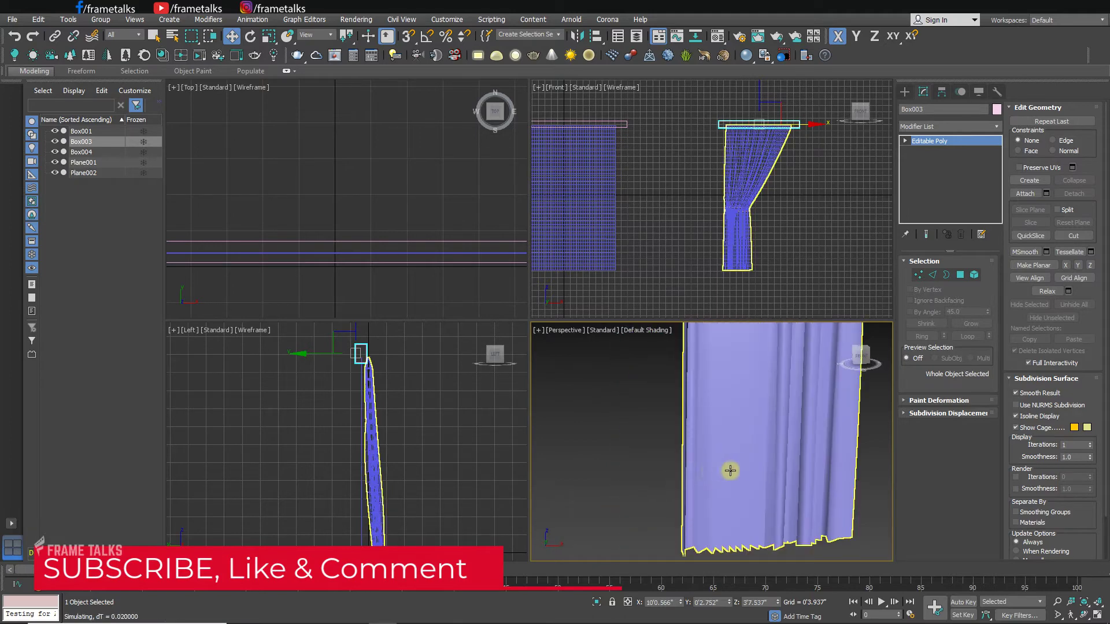
middle_drag(731, 470, 682, 387)
scroll(688, 515, down, 2)
scroll(703, 495, down, 2)
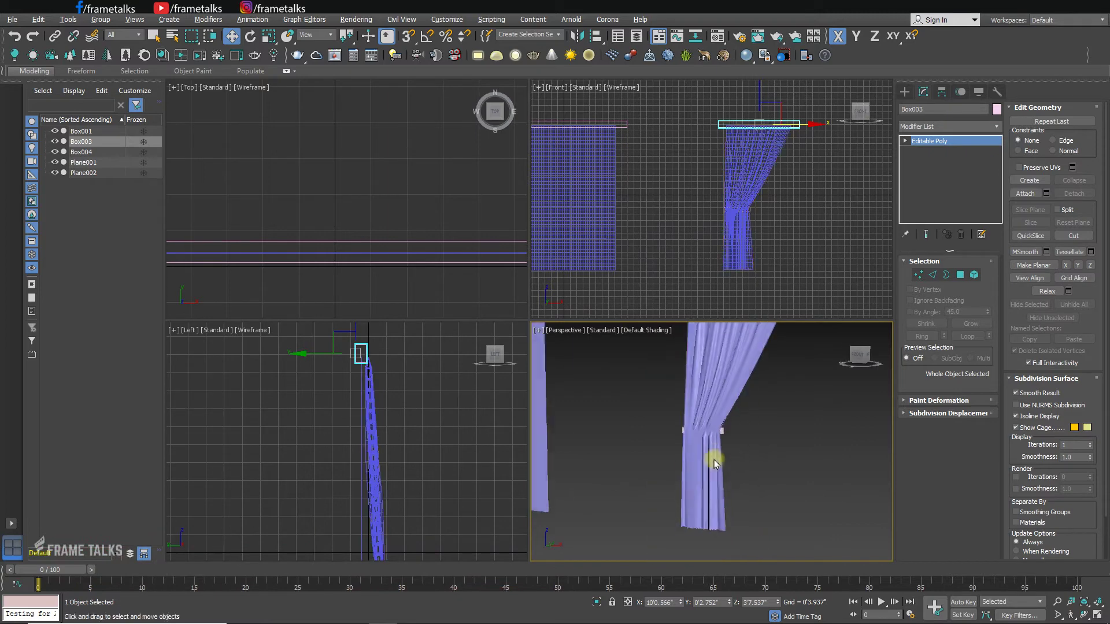
scroll(713, 459, down, 3)
click(727, 494)
middle_drag(771, 495, 750, 446)
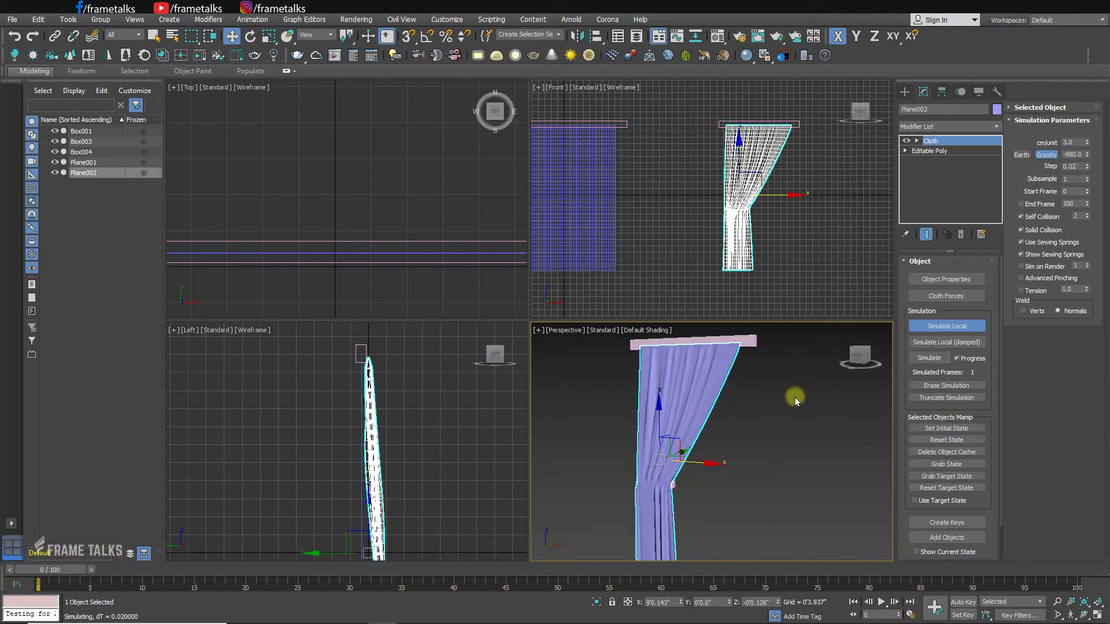
scroll(796, 397, down, 2)
click(946, 126)
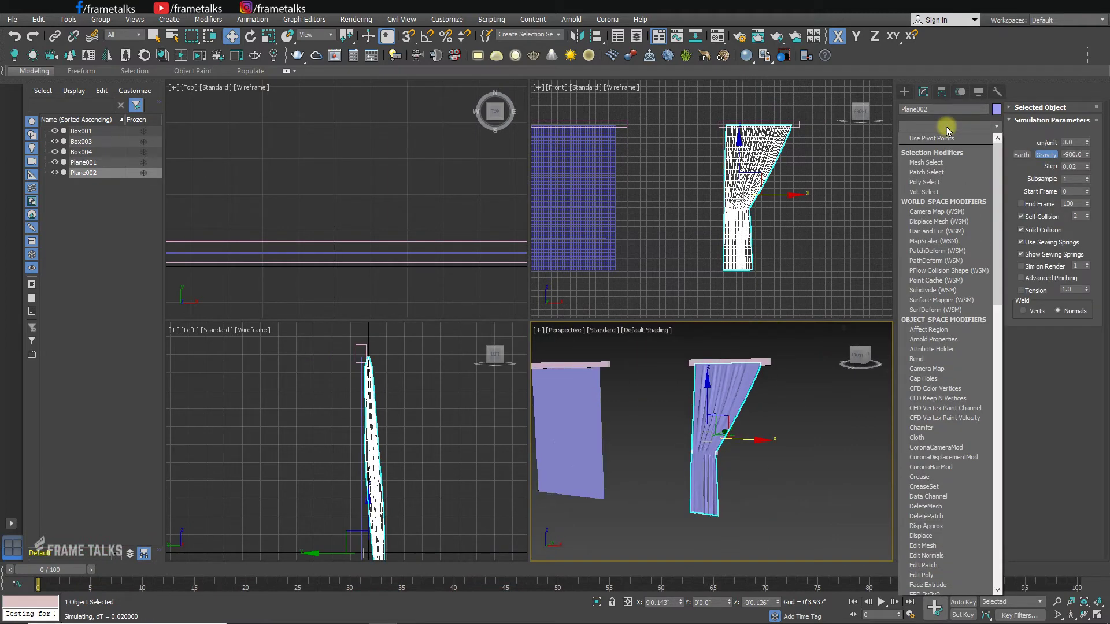
text(sh)
key(Return)
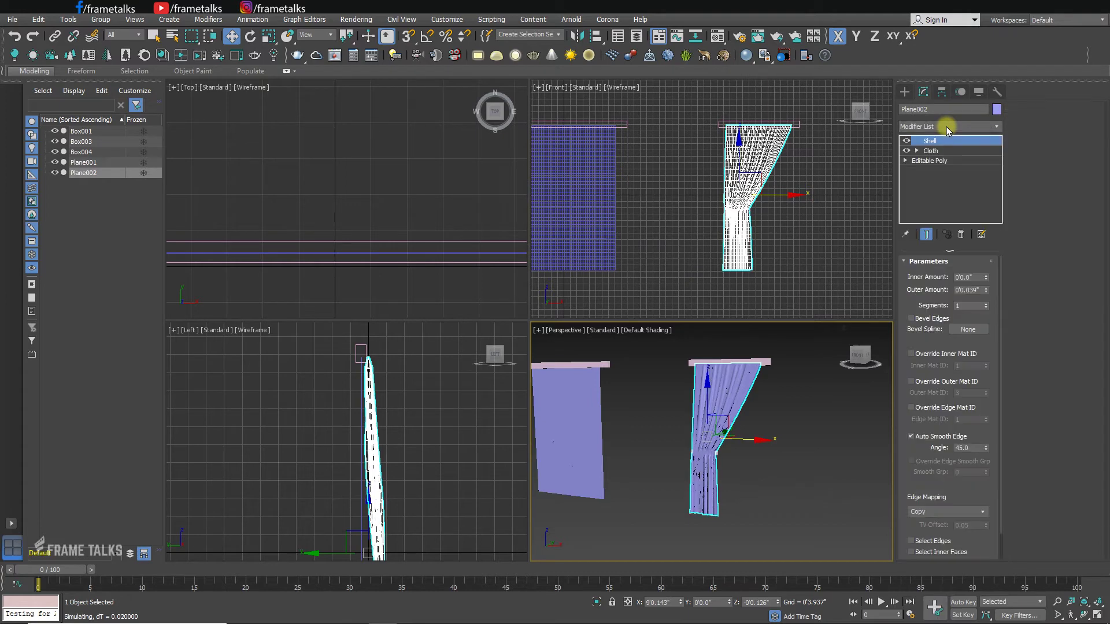
Move the tie box along Y to about -0'2.0" to centre it on the cloth's thickness
scroll(703, 488, up, 5)
middle_drag(711, 486, 673, 402)
click(695, 357)
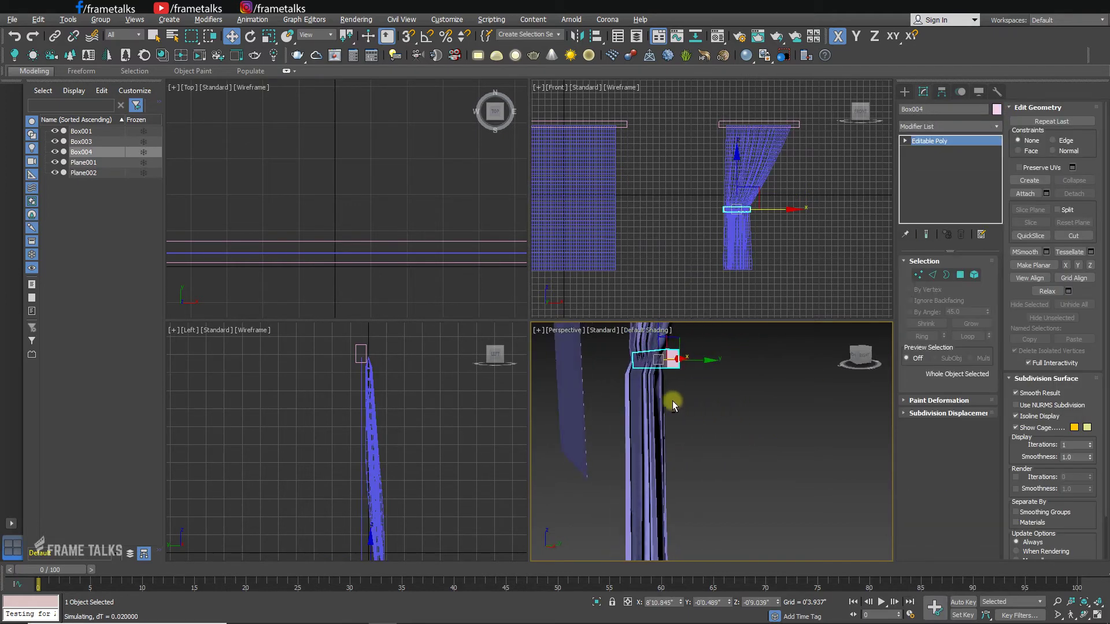
drag(699, 358, 692, 362)
alt+middle_drag(698, 414, 734, 443)
Try rescaling the tie box along X, tilt it around Y and turn it about 9° around Z
key(r)
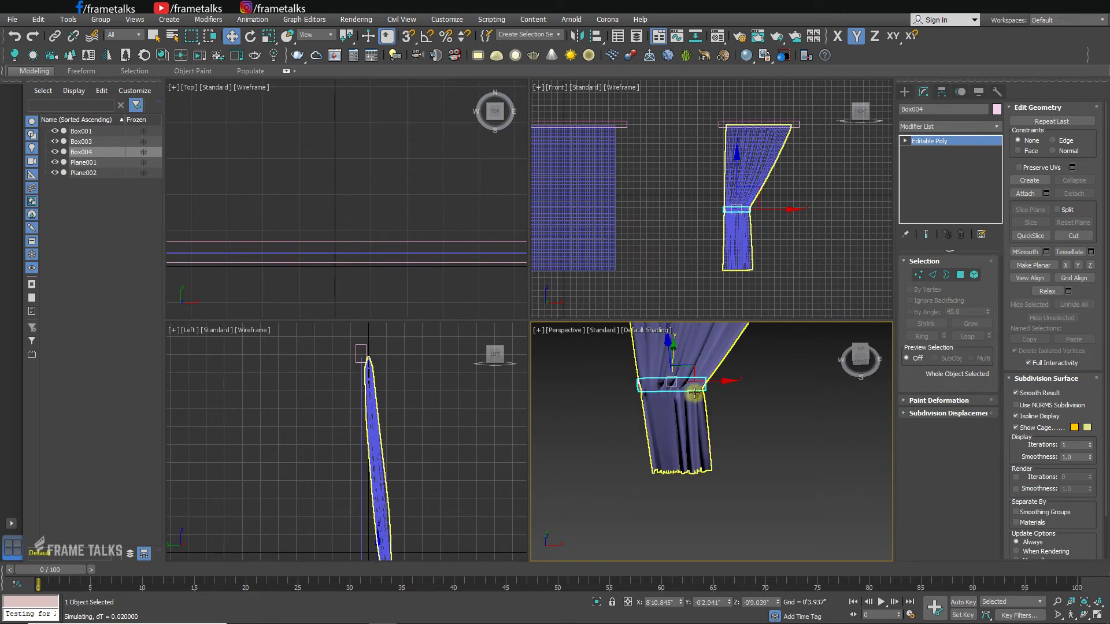
drag(715, 389, 601, 383)
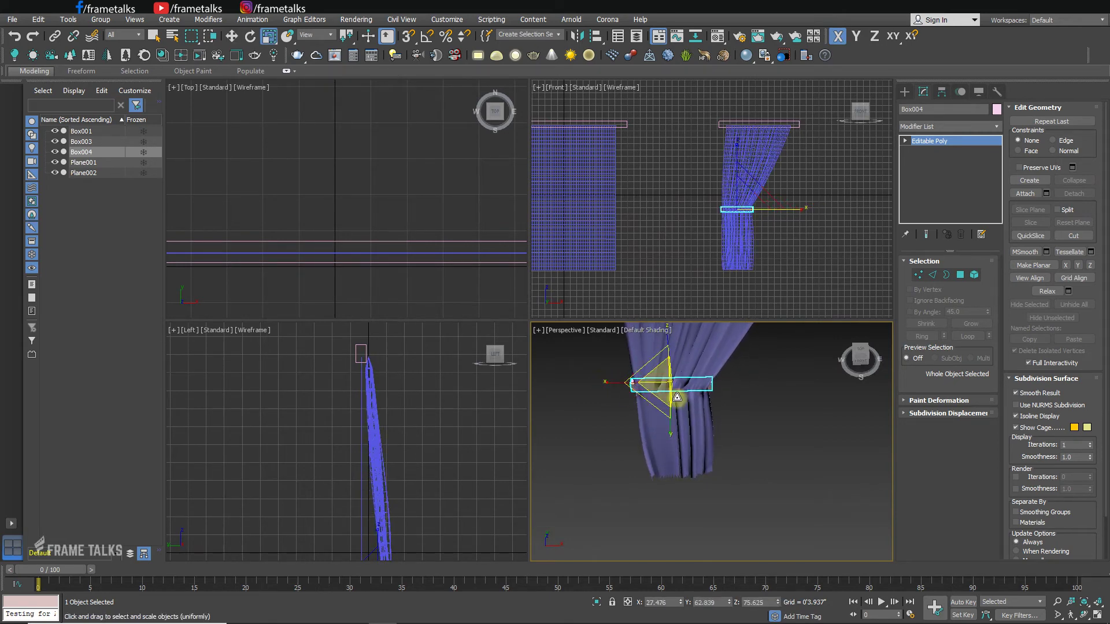
key(e)
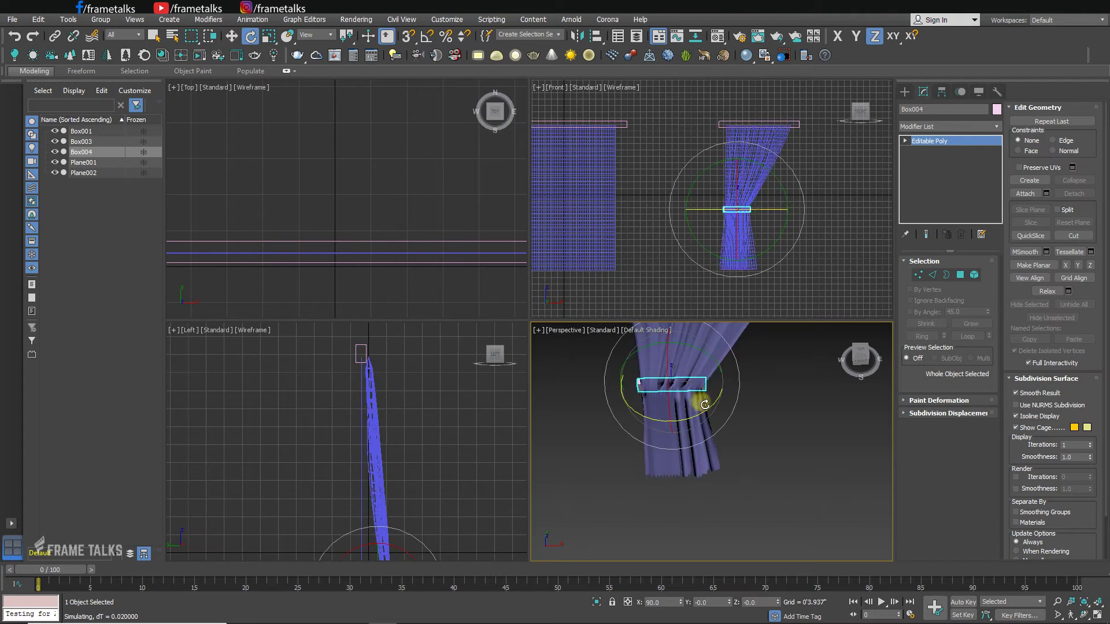
drag(701, 356, 703, 349)
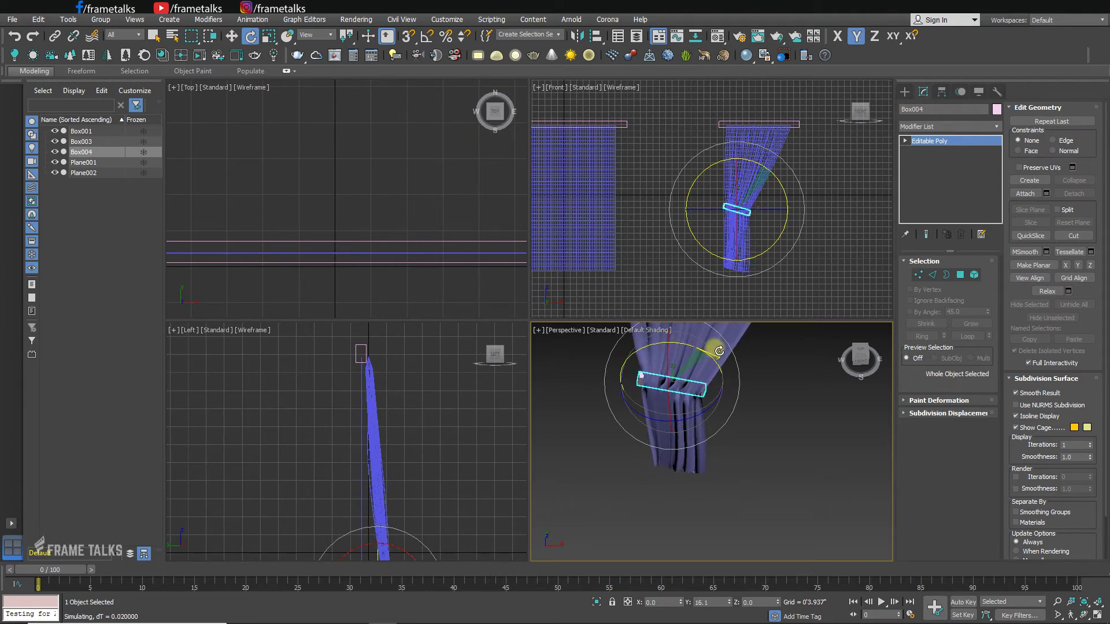
drag(695, 409, 689, 410)
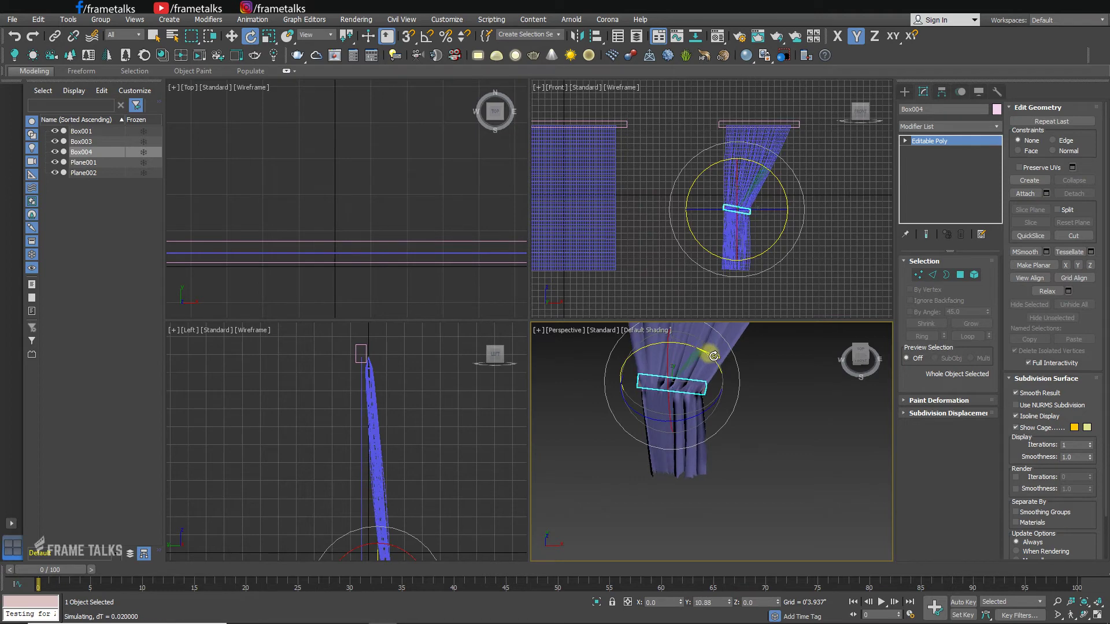
drag(715, 357, 687, 420)
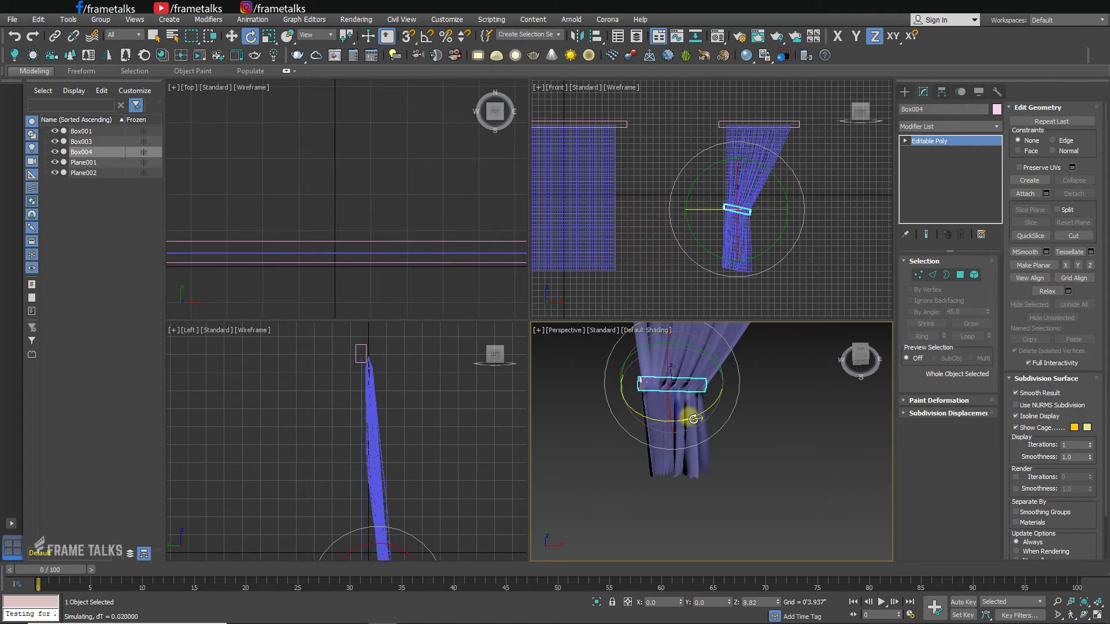
Turn the tie box about -16° around Z and raise it along Z to about -0'5.2"
drag(694, 418, 672, 426)
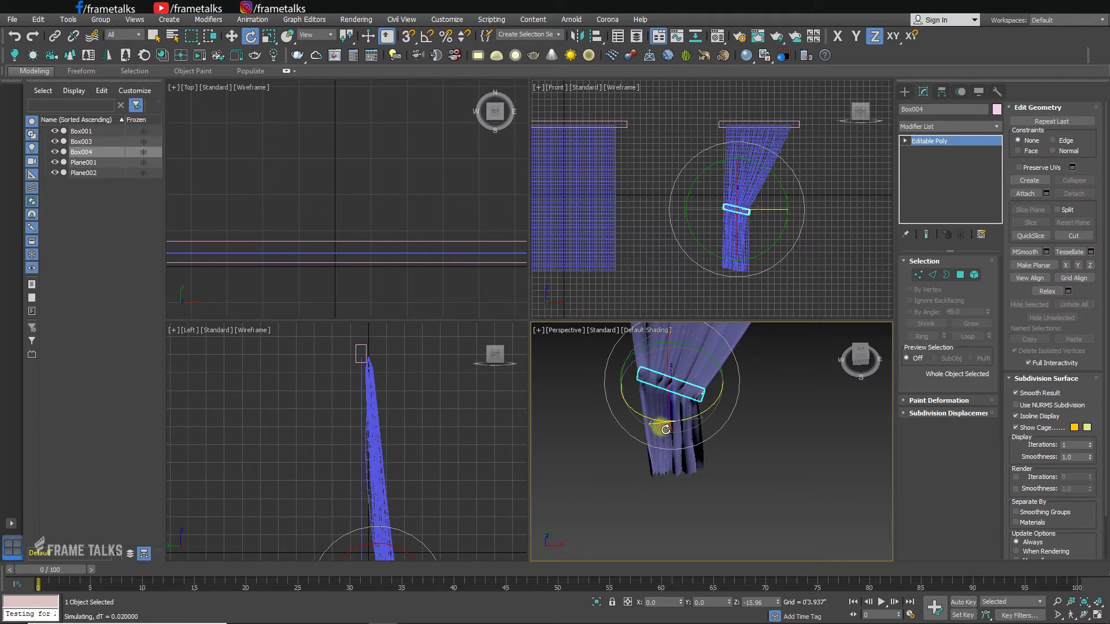
key(w)
alt+middle_drag(722, 451, 697, 447)
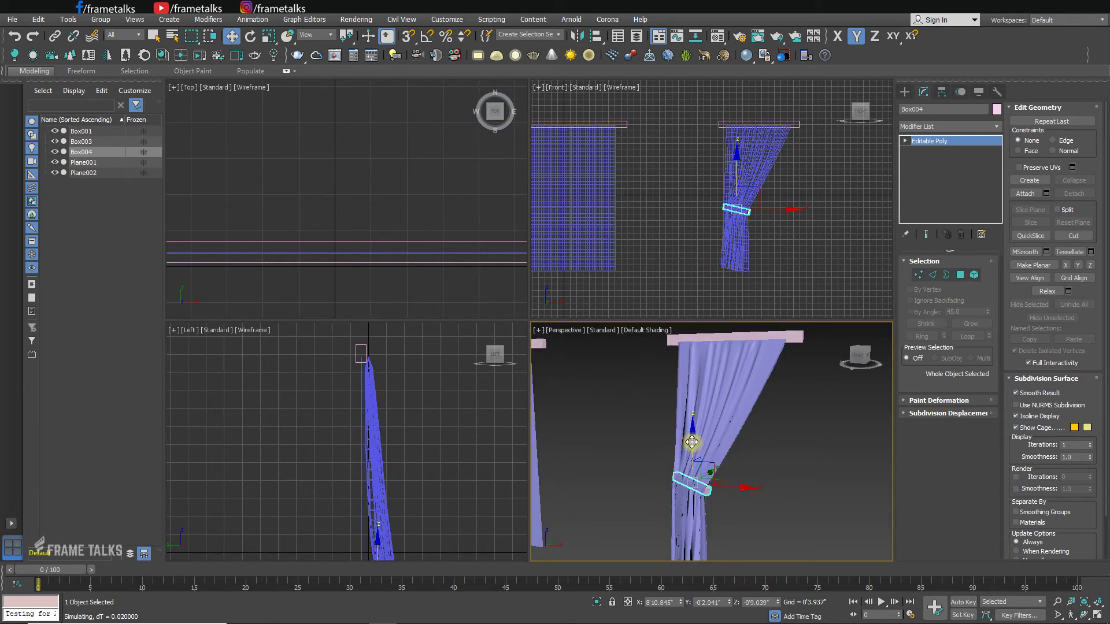
drag(687, 433, 684, 431)
alt+middle_drag(718, 491, 722, 462)
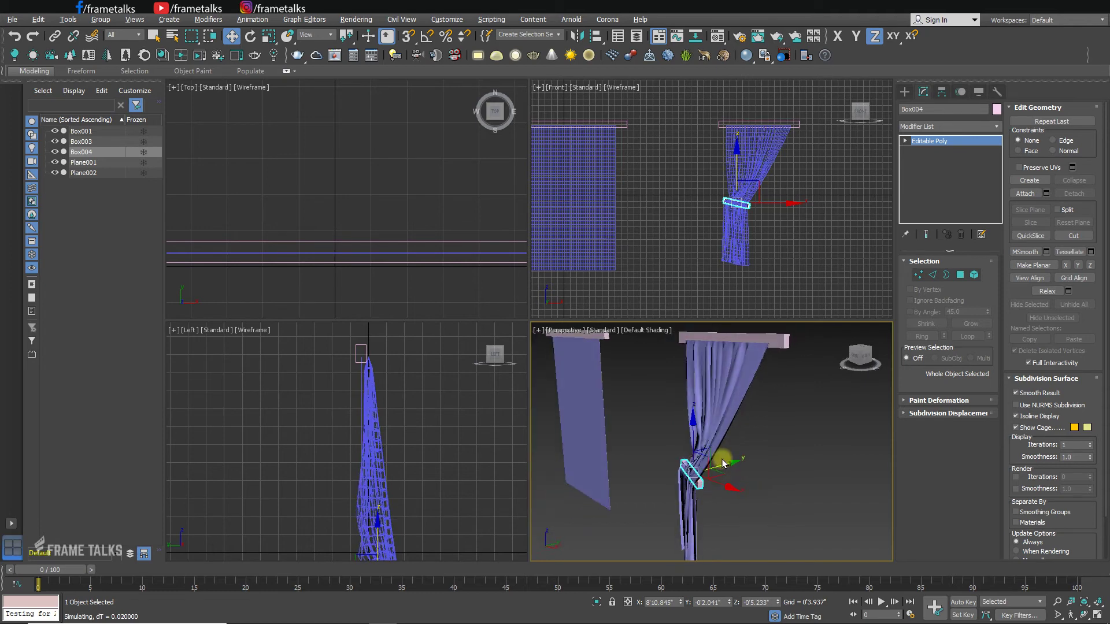
Move the tie box along Y to about -0'4.2" and lower it about 3.4" along Z
drag(724, 462, 719, 464)
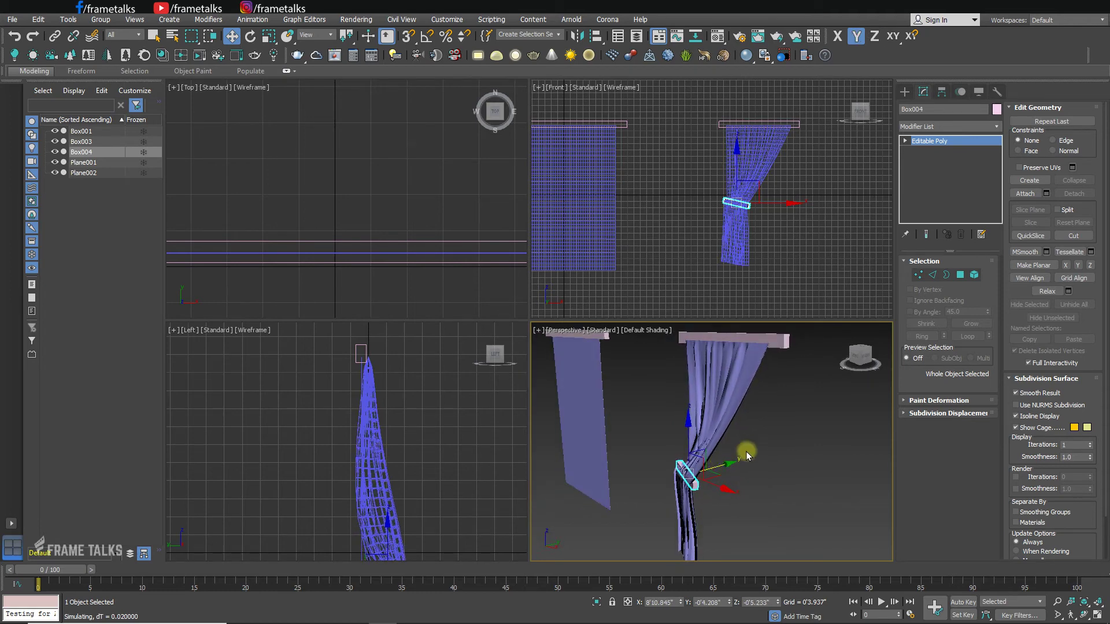
alt+middle_drag(746, 453, 719, 472)
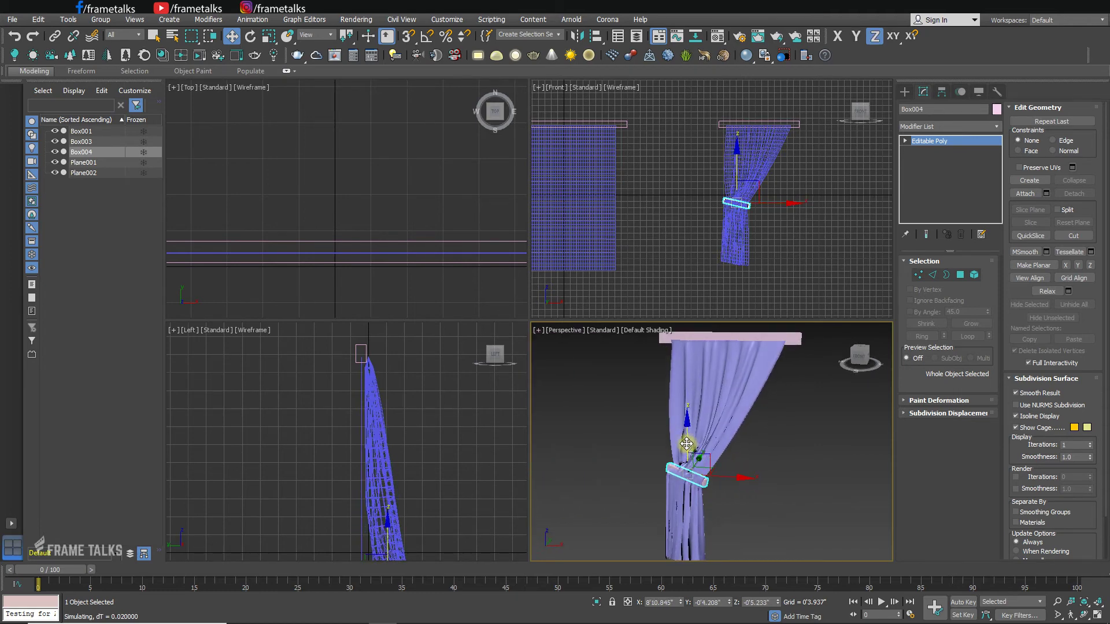
key(e)
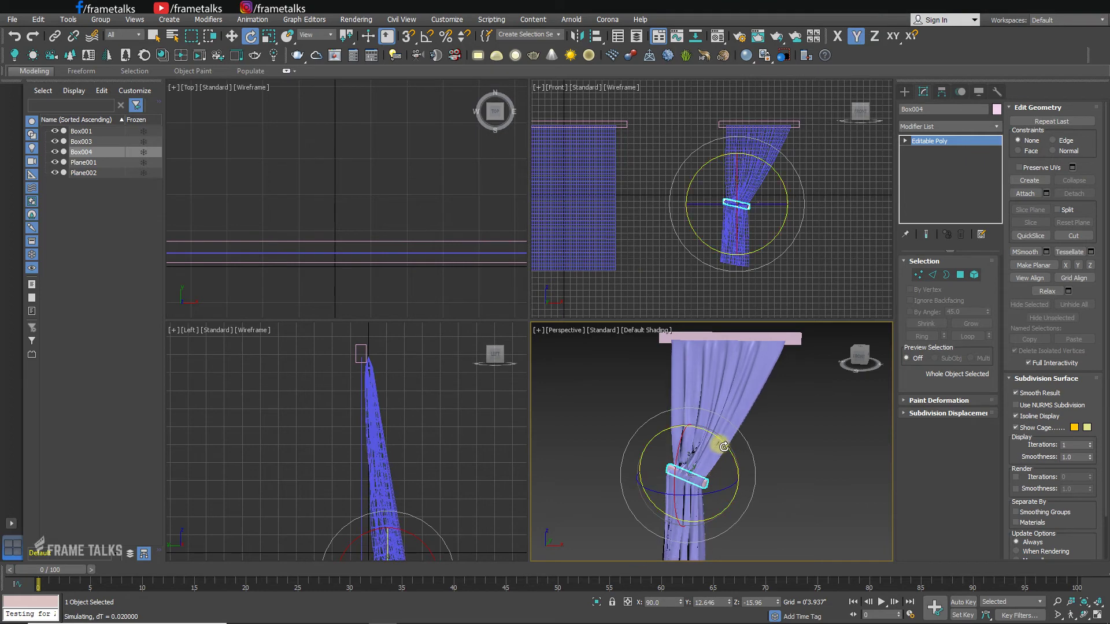
key(w)
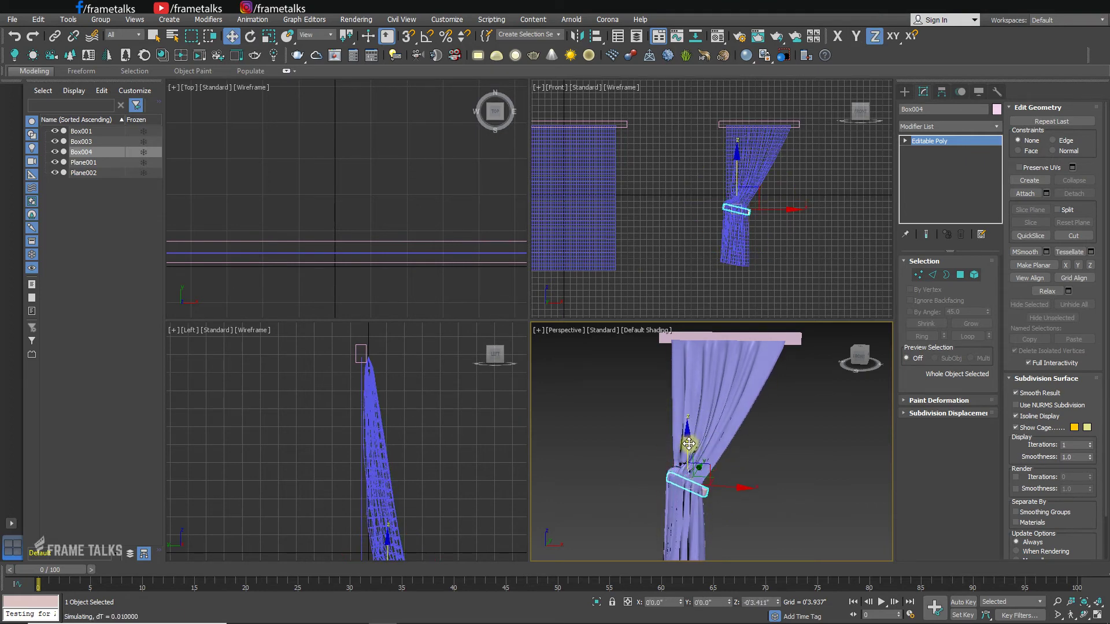
Hide the tied curtain's top rod box and tie box
click(797, 449)
middle_drag(810, 445, 753, 416)
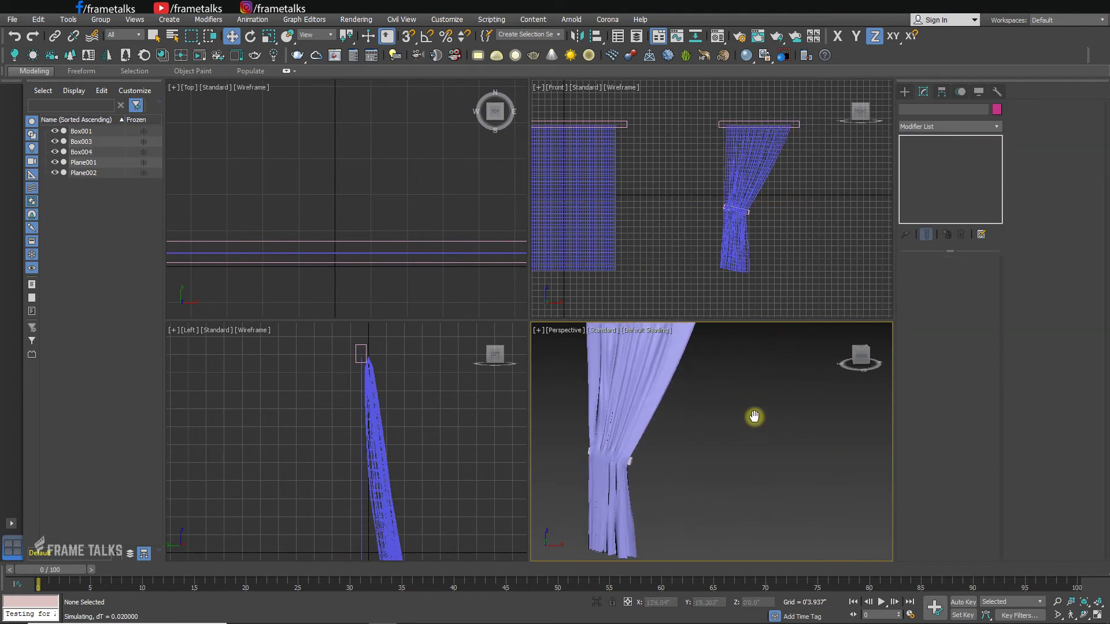
scroll(746, 417, down, 3)
click(736, 347)
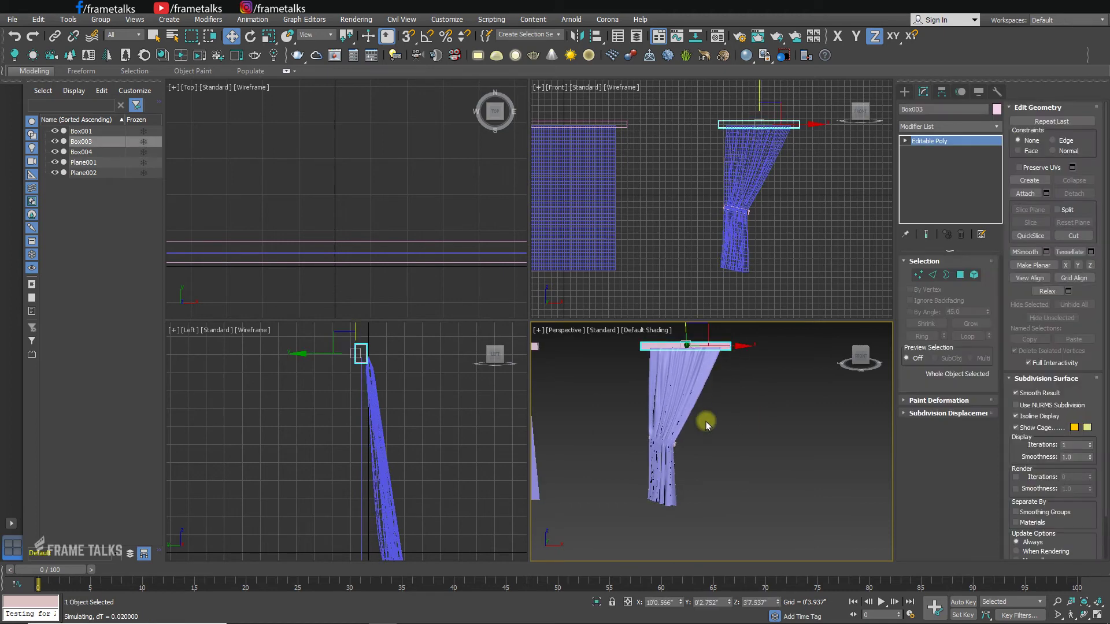
ctrl+click(675, 442)
right_click(674, 442)
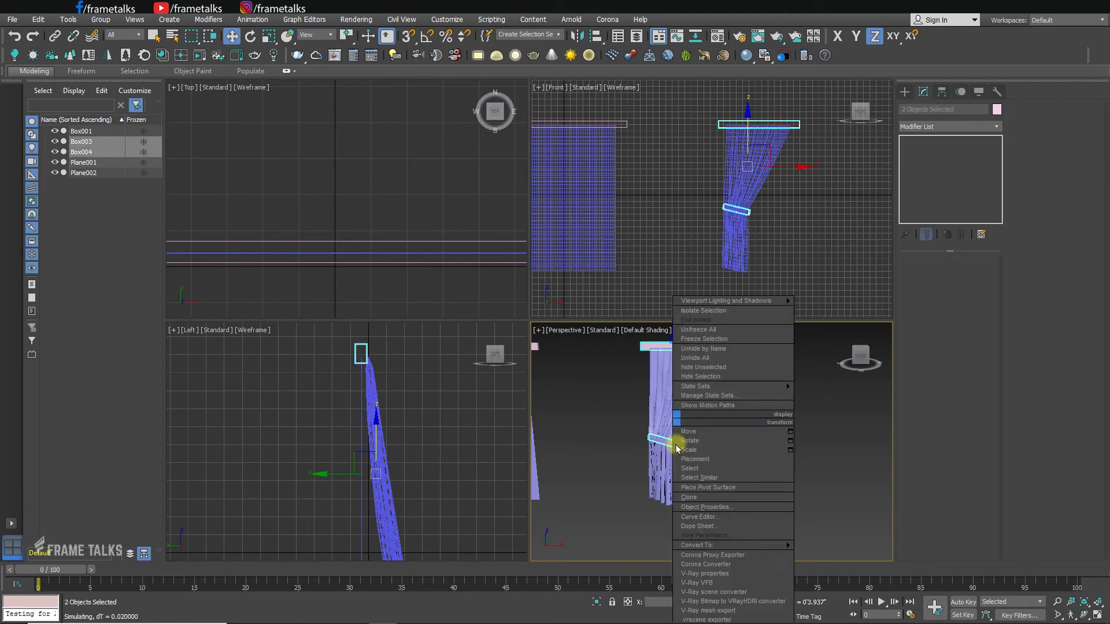
click(709, 376)
Inspect the tied curtain's folds and stop its local simulation in the Cloth modifier
scroll(664, 456, up, 7)
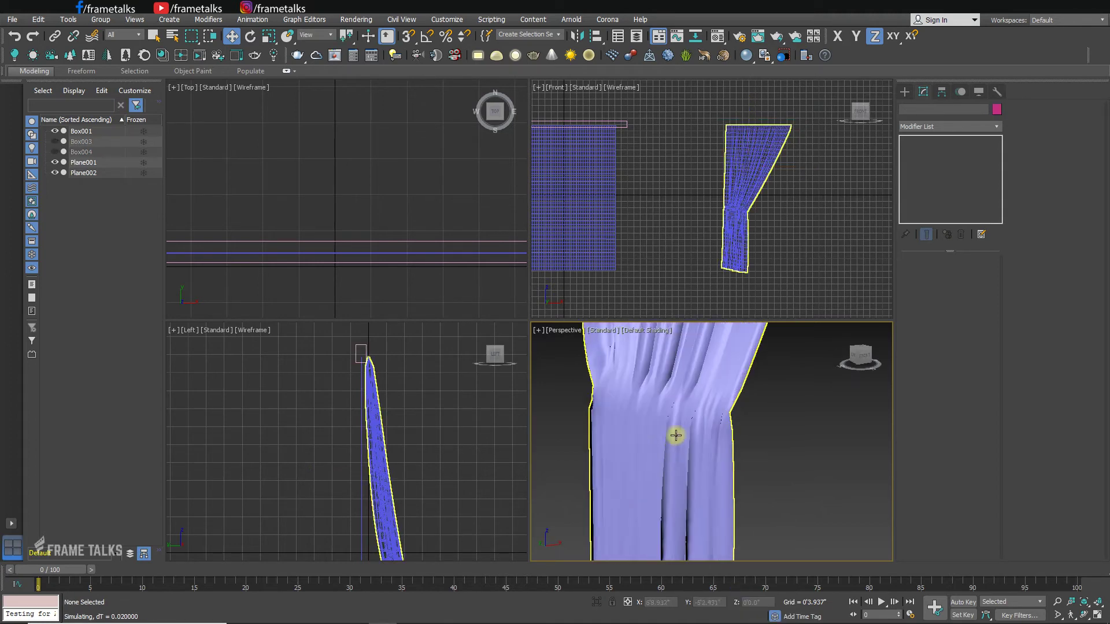
alt+middle_drag(683, 410, 719, 421)
scroll(719, 421, down, 6)
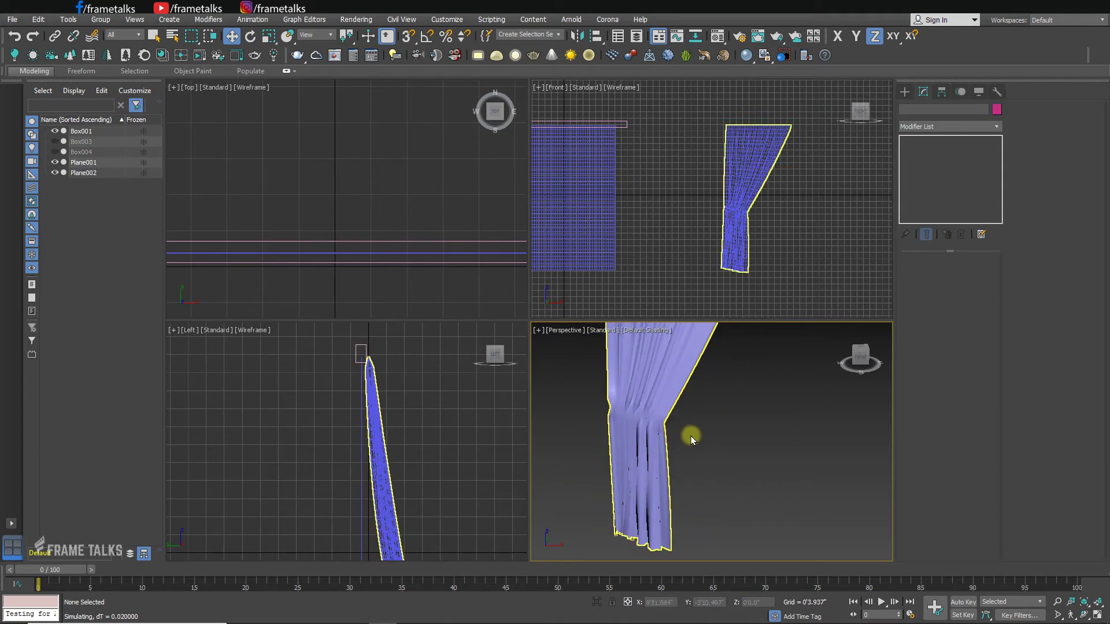
scroll(723, 412, down, 4)
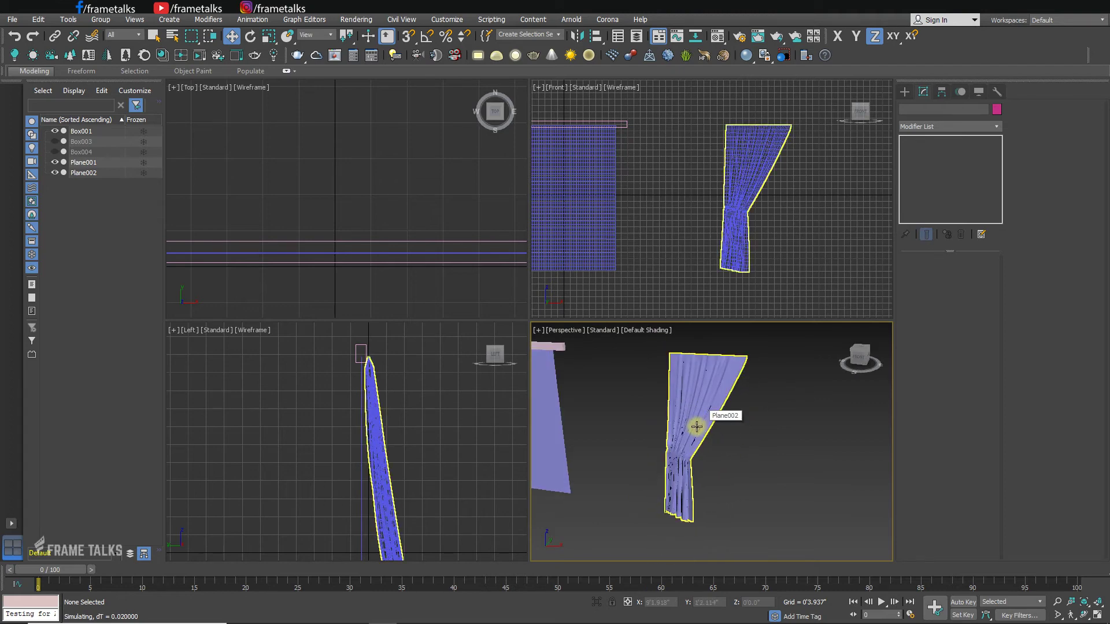
click(697, 426)
scroll(699, 439, up, 3)
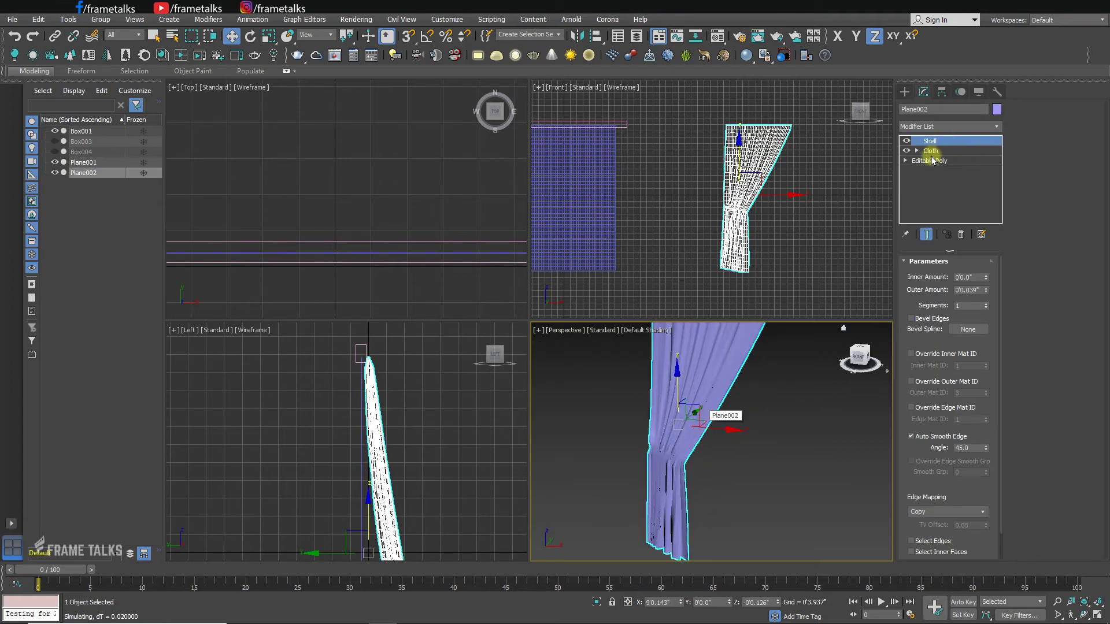
click(931, 152)
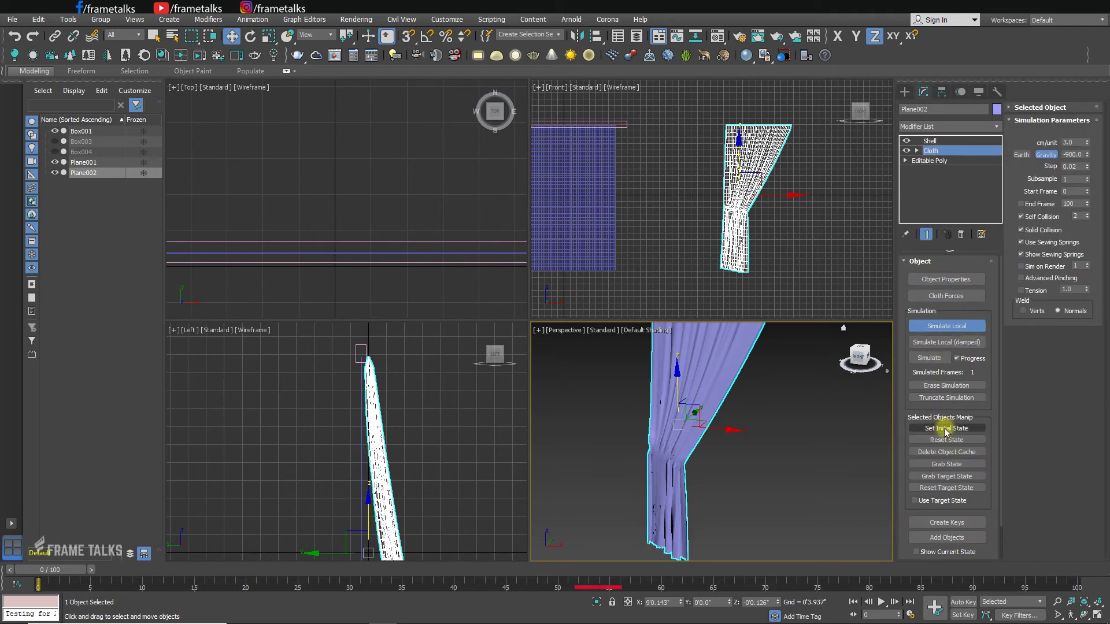
click(948, 327)
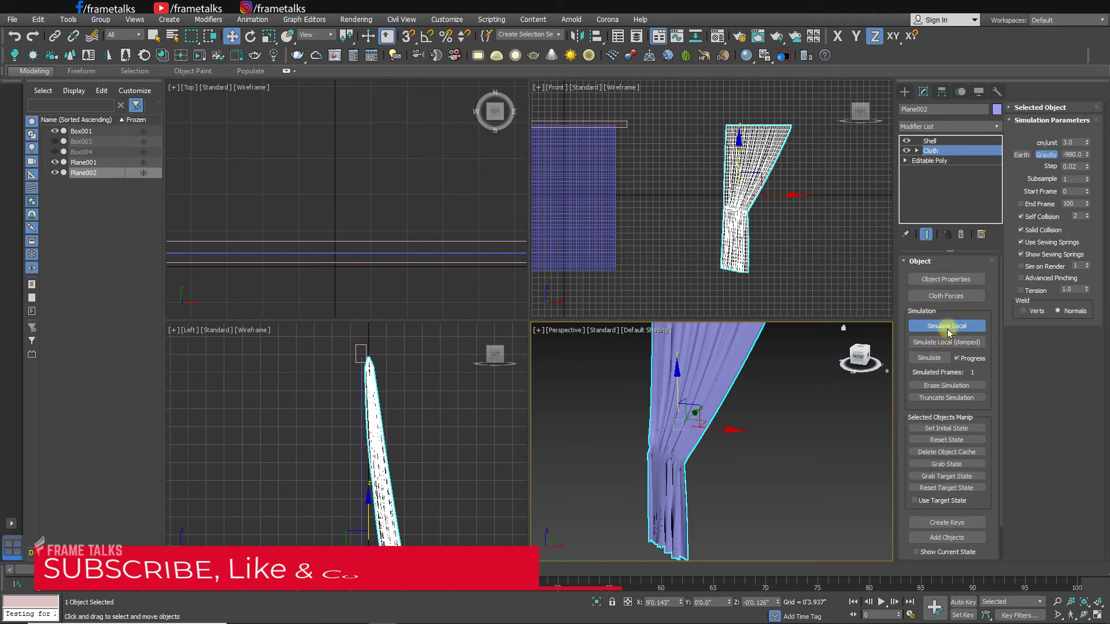
Try a thicker outer amount in the tied curtain's Shell modifier and inspect the cloth edge
click(771, 430)
middle_drag(790, 418, 672, 360)
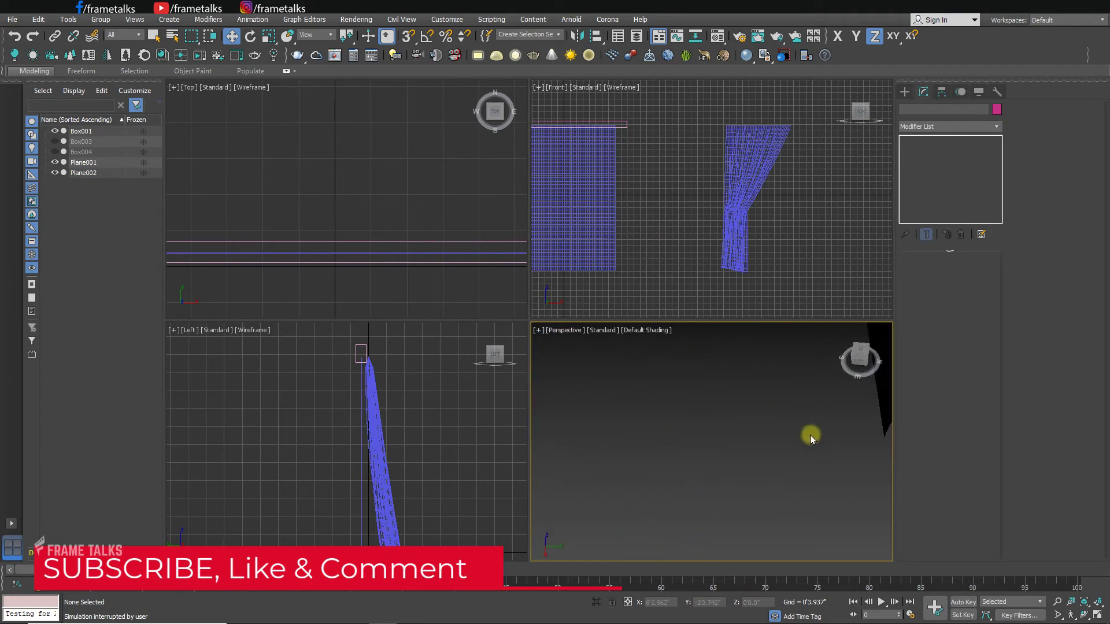
middle_drag(810, 435, 727, 442)
click(715, 471)
alt+middle_drag(705, 498, 649, 421)
scroll(689, 409, up, 4)
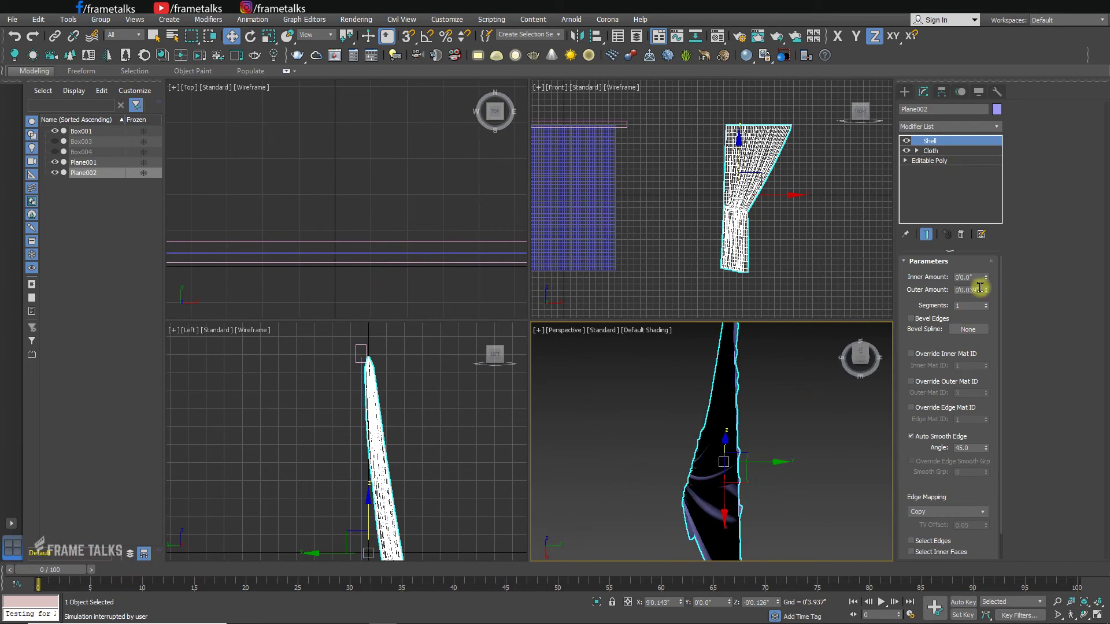
mouse_move(986, 291)
mouse_down()
mouse_move(986, 235)
mouse_move(996, 354)
mouse_move(983, 272)
mouse_up()
click(798, 403)
alt+middle_drag(798, 403, 806, 425)
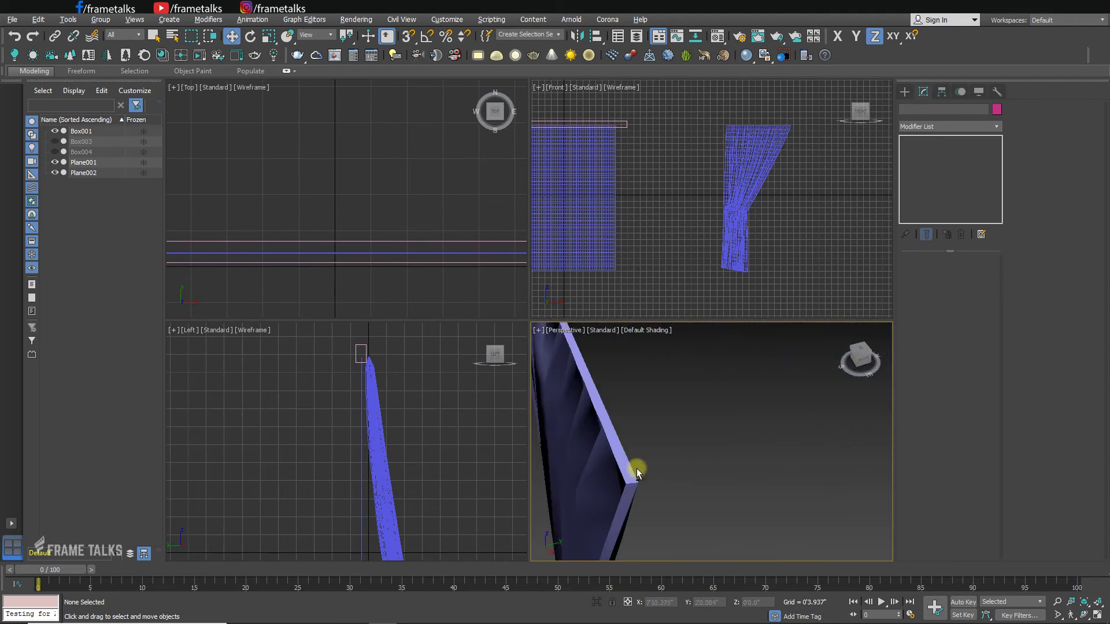
Set the outer amount of the tied curtain's Shell modifier to 0'0.047"
click(635, 467)
drag(986, 292, 990, 316)
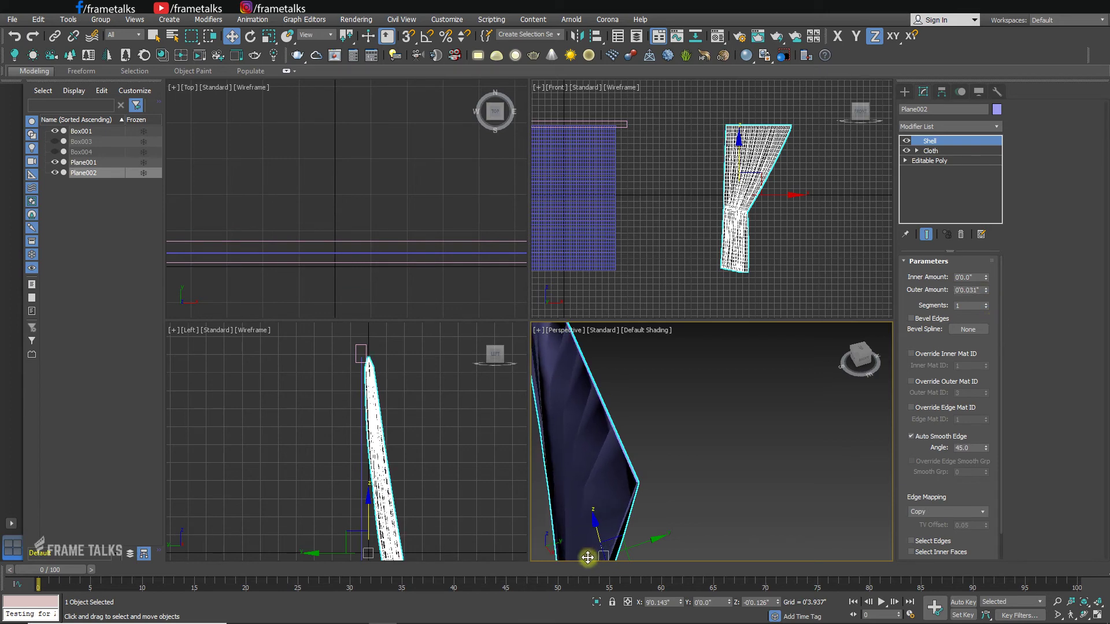
alt+middle_drag(587, 557, 703, 451)
scroll(728, 466, down, 4)
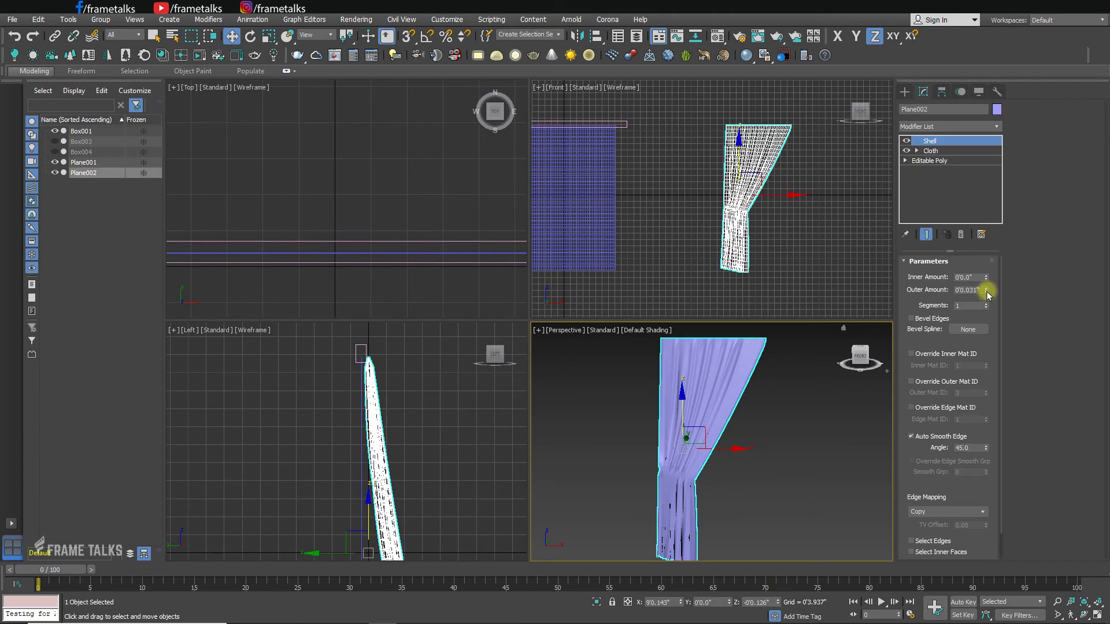
click(795, 421)
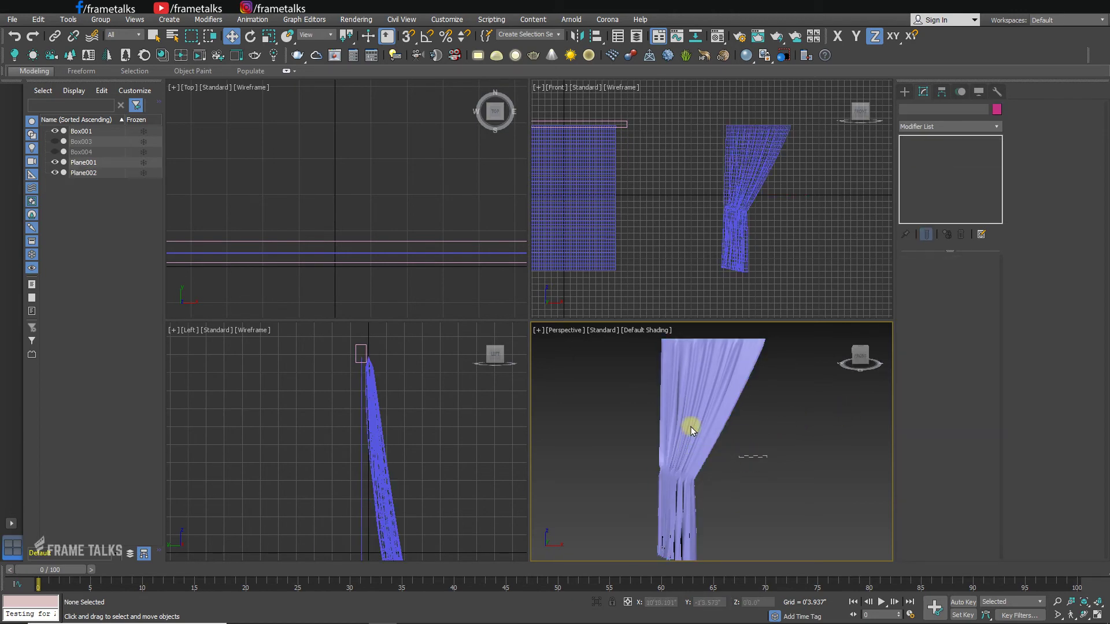
Convert the tied curtain to an Editable Poly
click(691, 427)
right_click(691, 426)
mouse_move(769, 545)
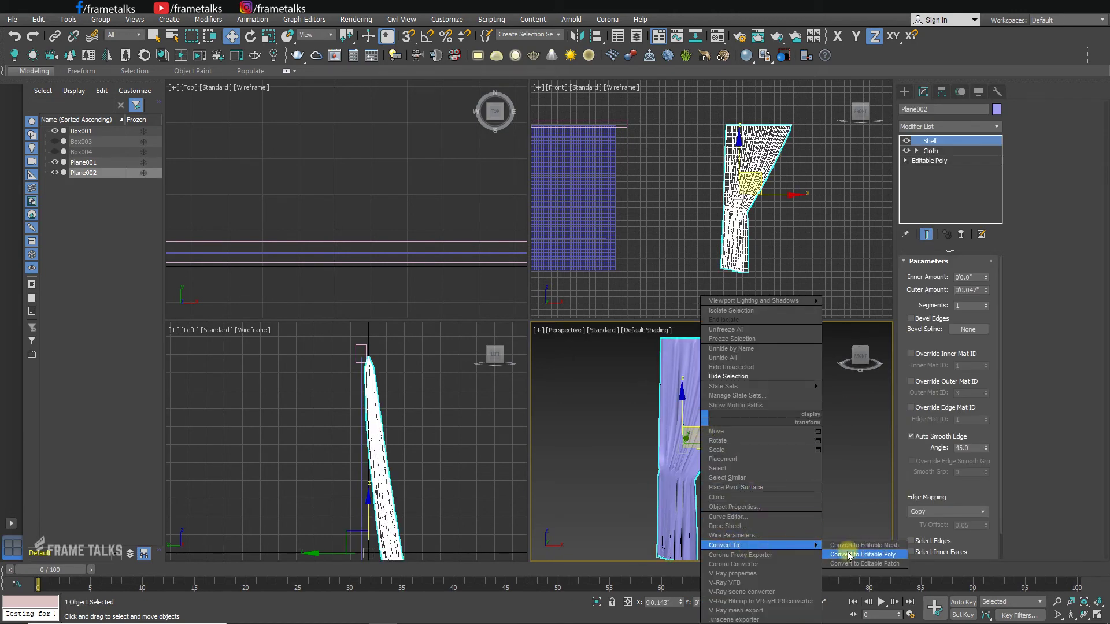
click(845, 553)
click(759, 450)
Clone the tied curtain as one copy placed along X at about 13'4.2"
middle_drag(758, 449, 684, 437)
click(689, 428)
shift+drag(653, 438, 770, 451)
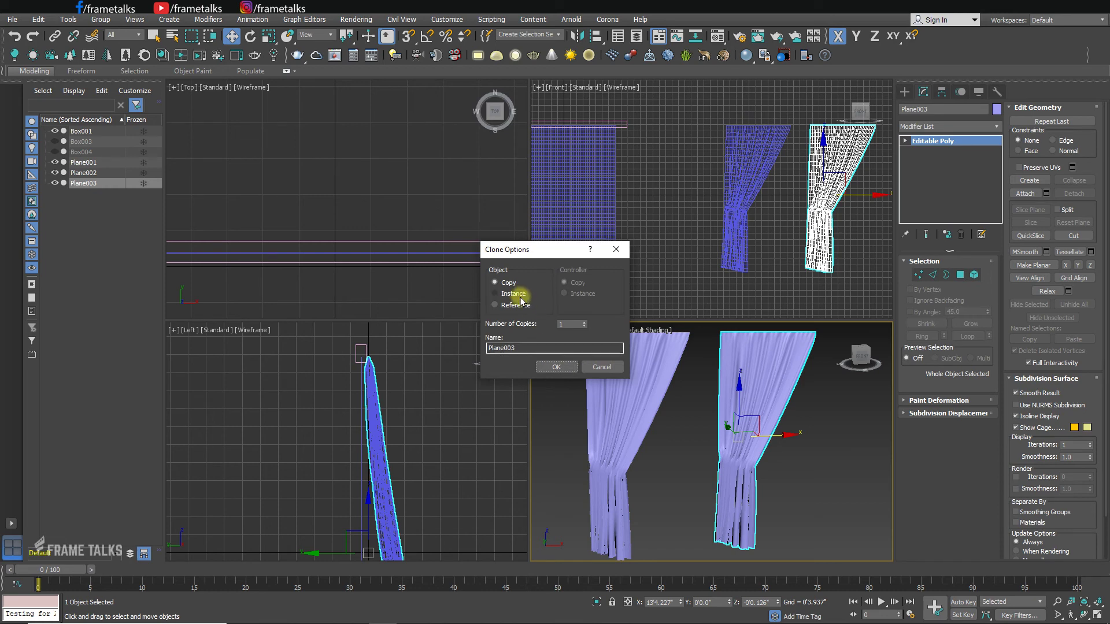
click(557, 367)
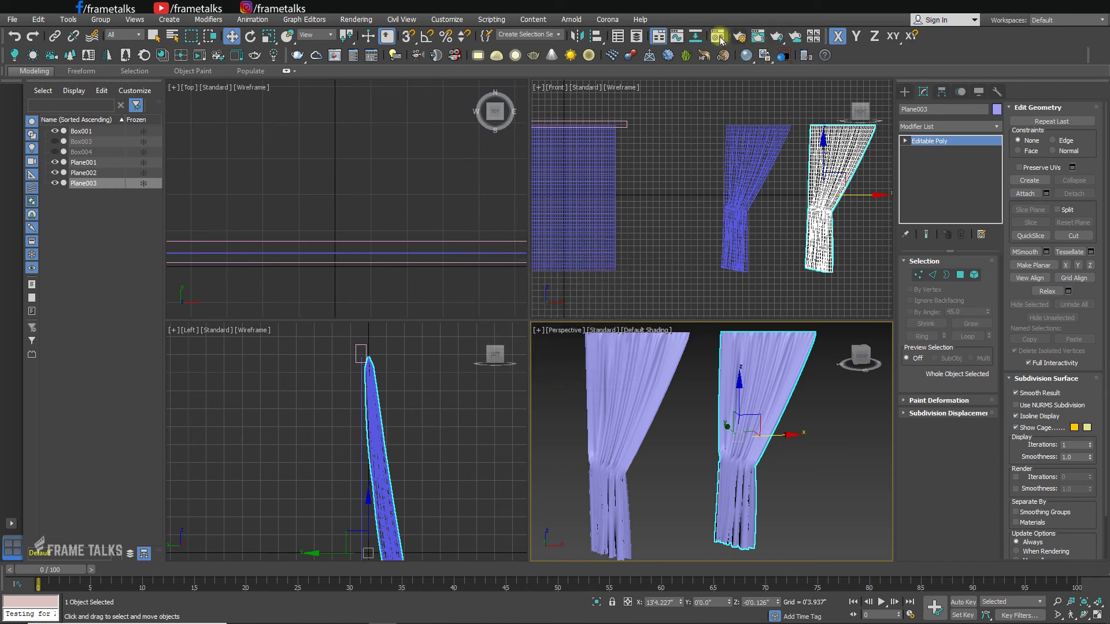
Mirror the copied curtain across X without cloning and move it along X to about 14'4.8", meeting the original's upper edge
click(579, 37)
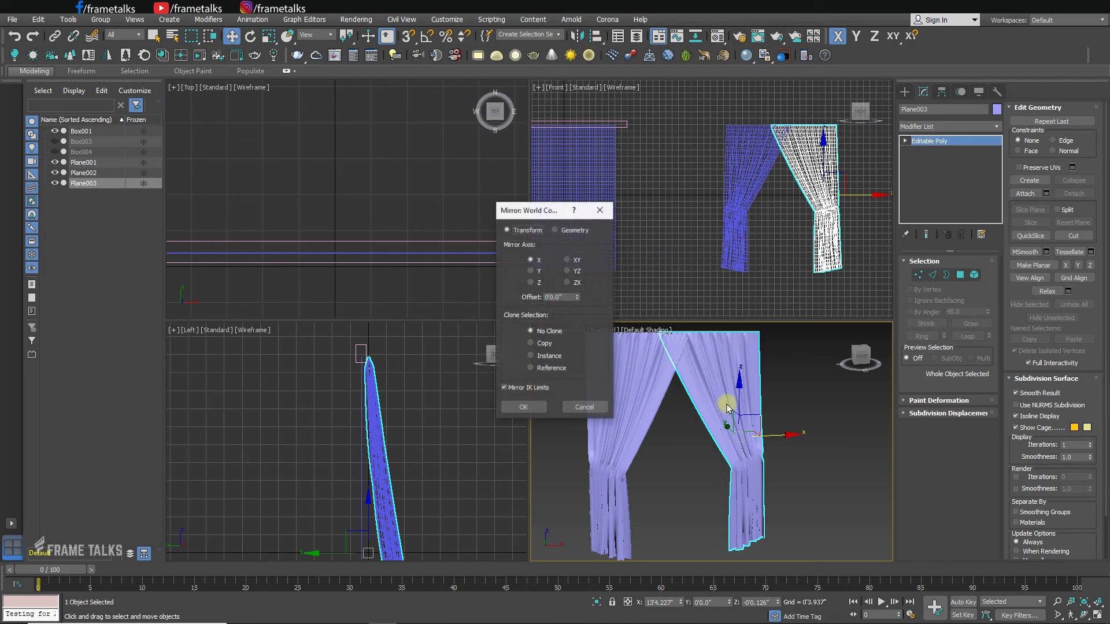
click(543, 408)
drag(772, 434, 805, 438)
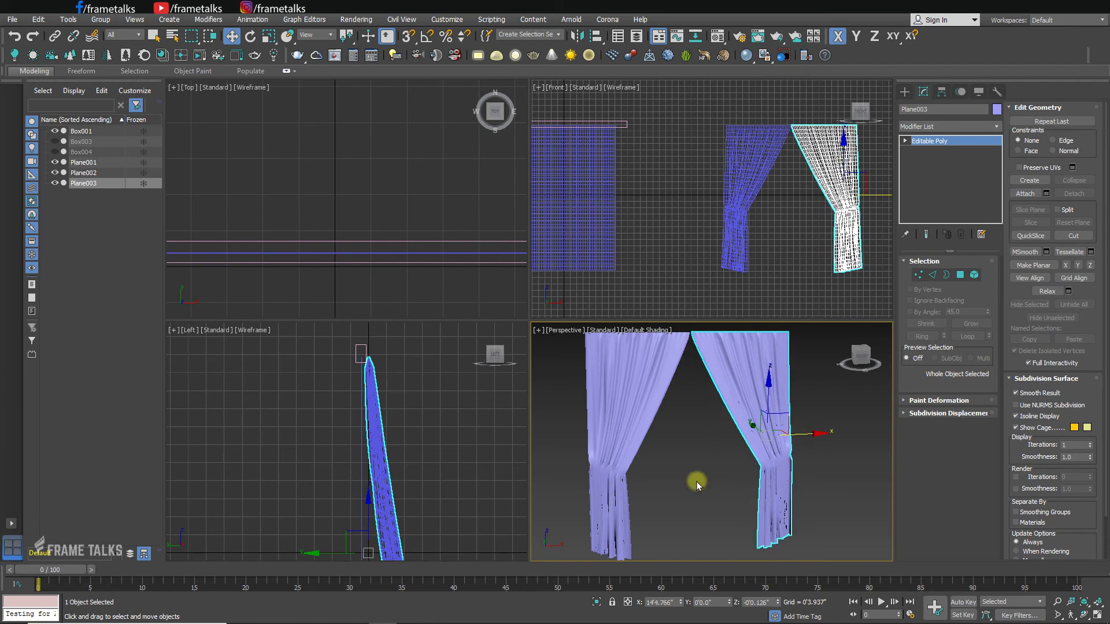
click(695, 481)
alt+middle_drag(696, 481, 688, 456)
scroll(612, 428, down, 3)
Remove the Shell and Cloth modifiers from the flat curtain plane, keeping only its Editable Poly base
click(611, 426)
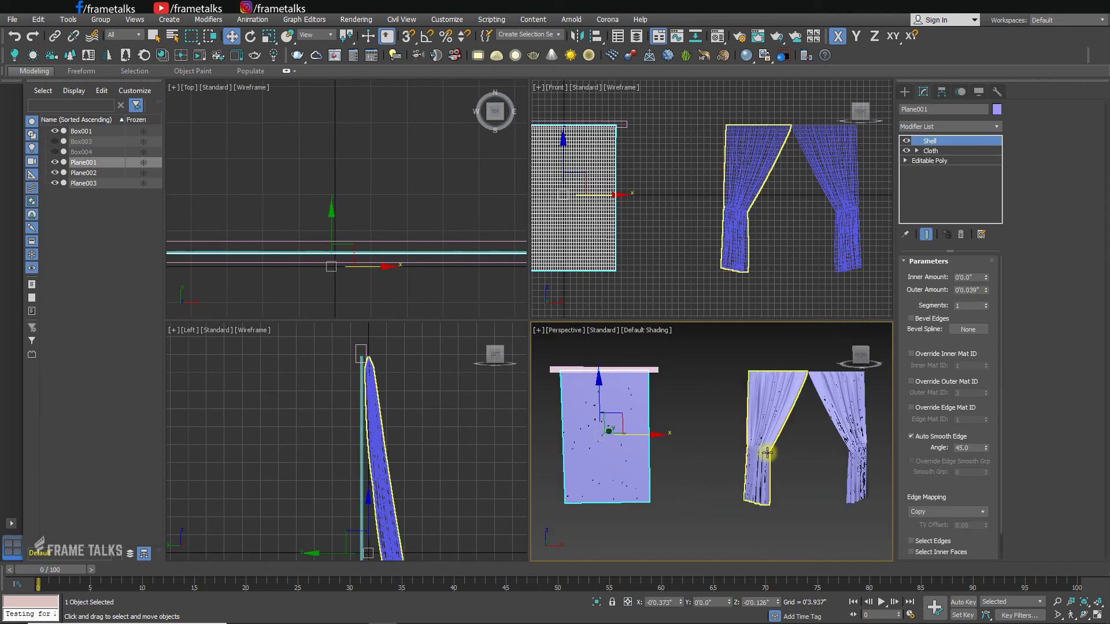
alt+middle_drag(767, 453, 729, 453)
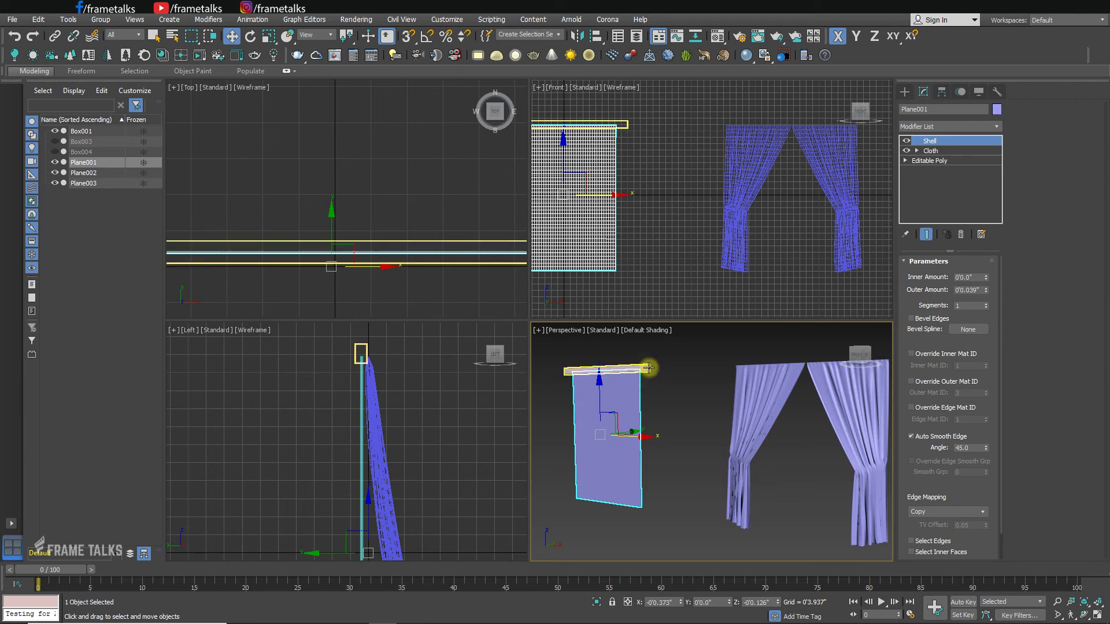
click(642, 389)
click(634, 396)
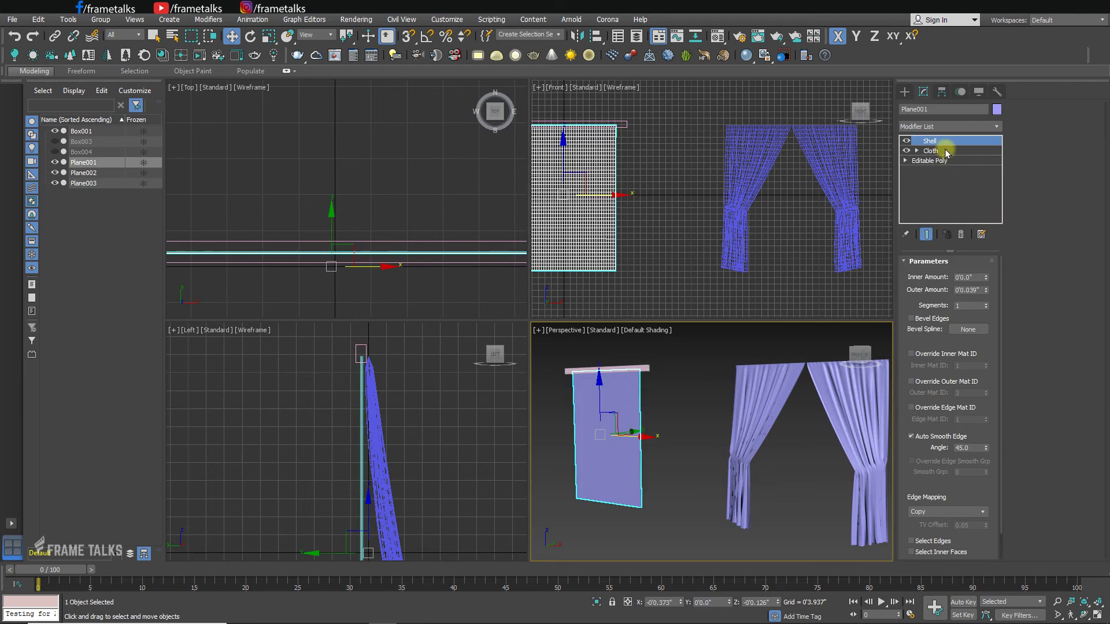
click(930, 151)
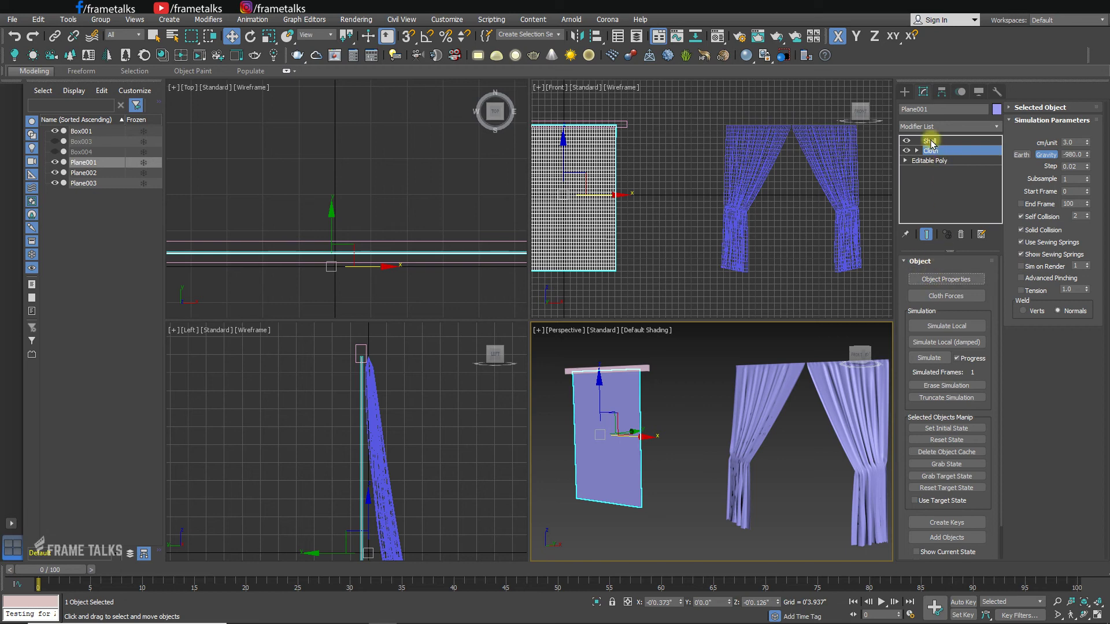
click(930, 142)
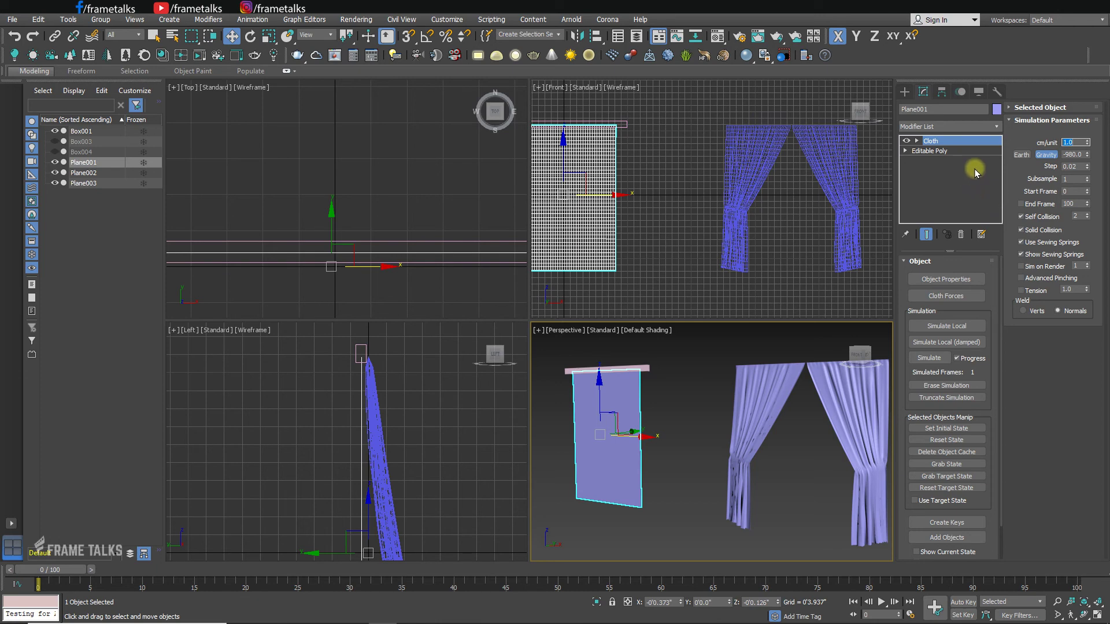
right_click(930, 146)
click(952, 165)
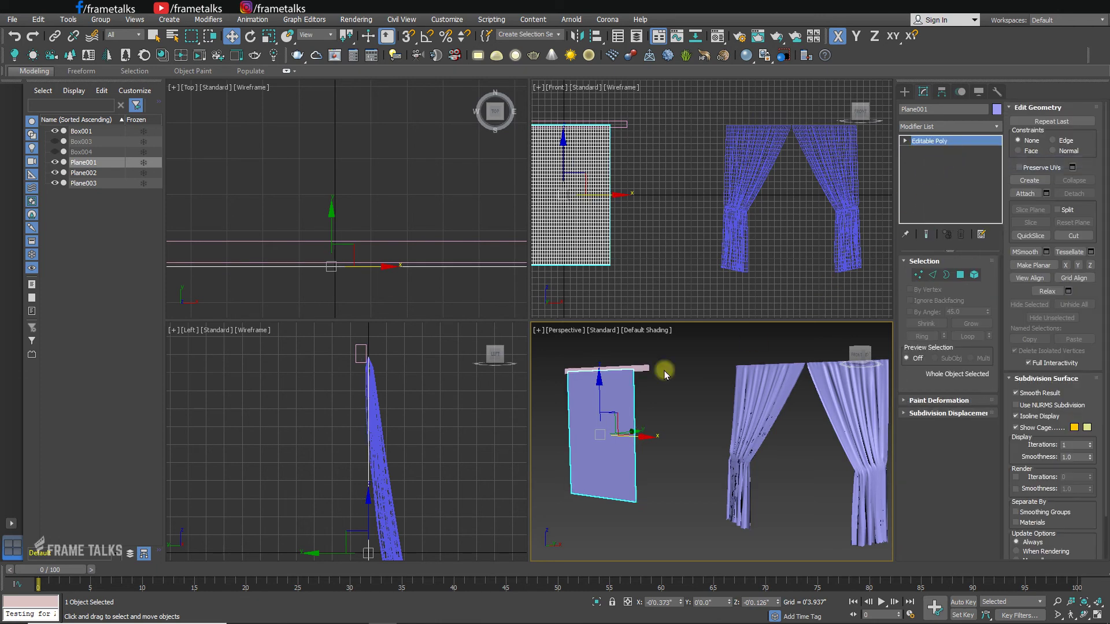
Move the flat curtain's rod box along Y to about 0'1.1" so it straddles the plane's upper edge
scroll(668, 397, up, 4)
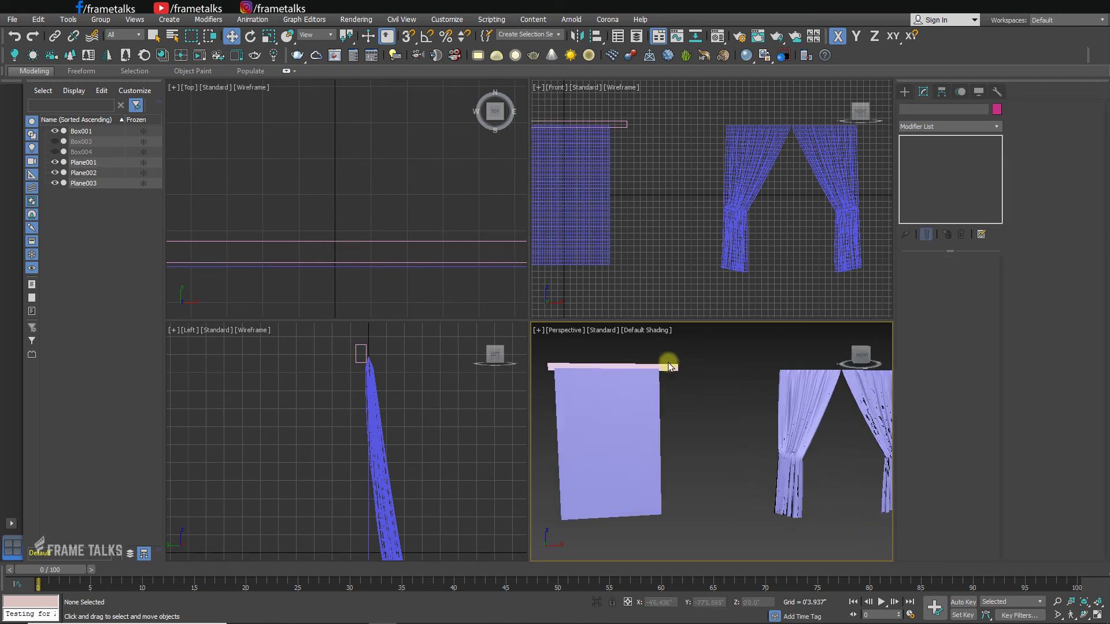
click(669, 359)
alt+middle_drag(669, 359, 688, 434)
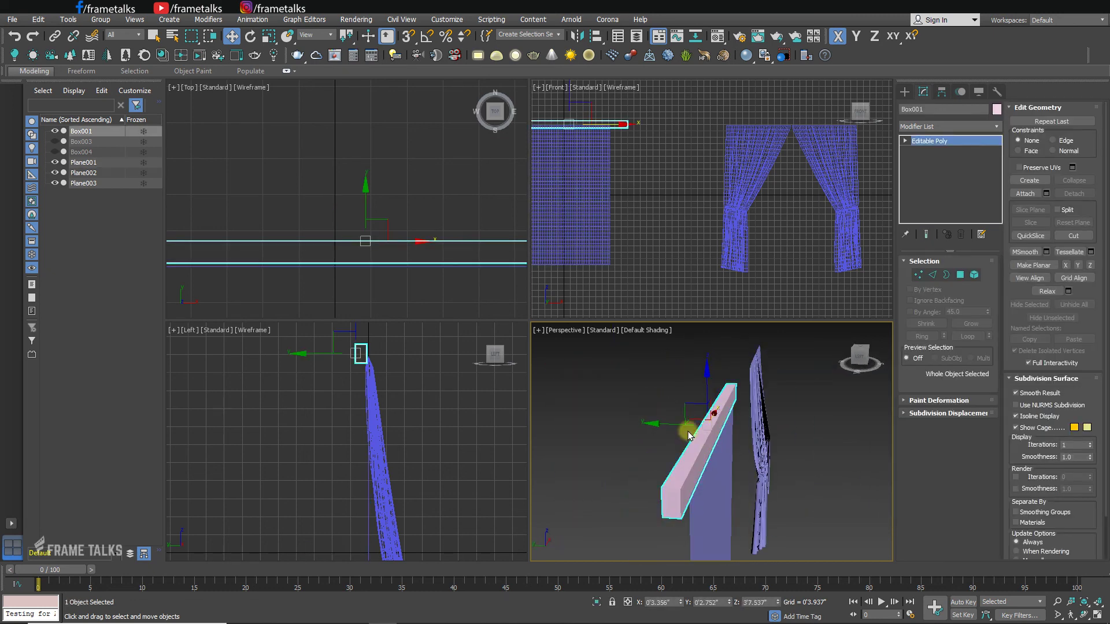
drag(676, 425, 686, 421)
alt+middle_drag(664, 466, 623, 426)
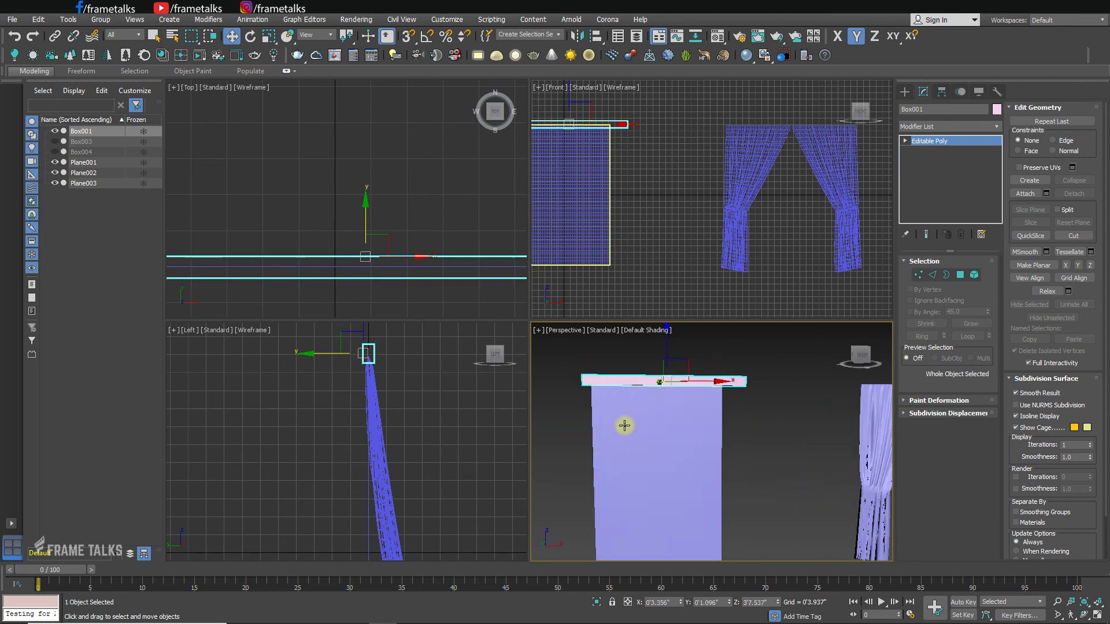
scroll(710, 425, down, 3)
alt+middle_drag(711, 424, 696, 427)
middle_drag(696, 426, 685, 458)
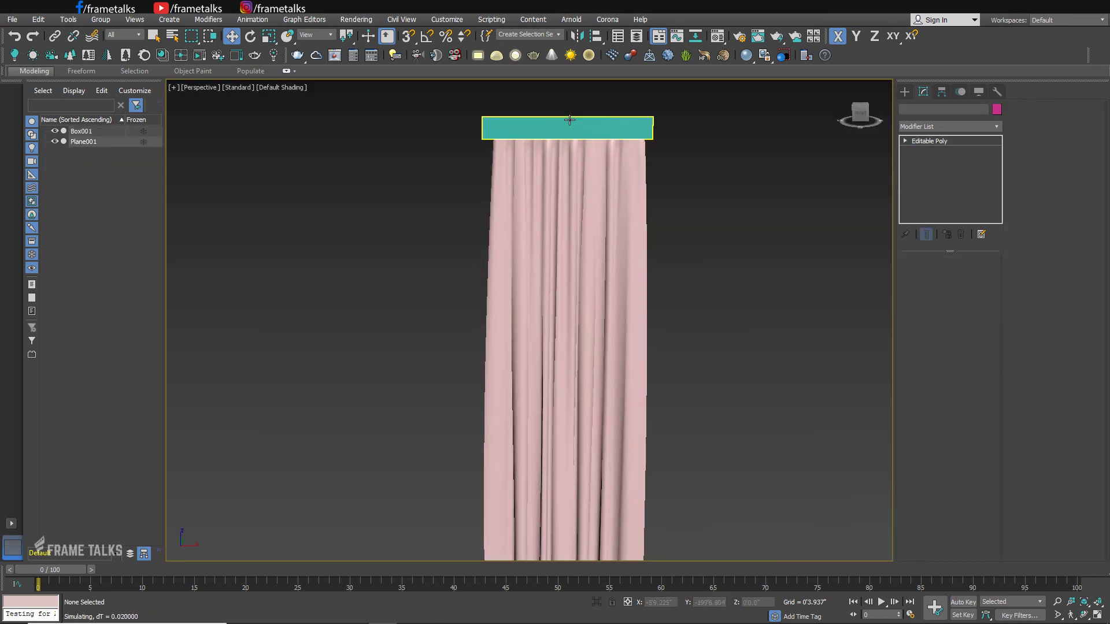
Move the pleated curtain's rod box along X to about 0'10.1" to make the simulated cloth sway
click(570, 119)
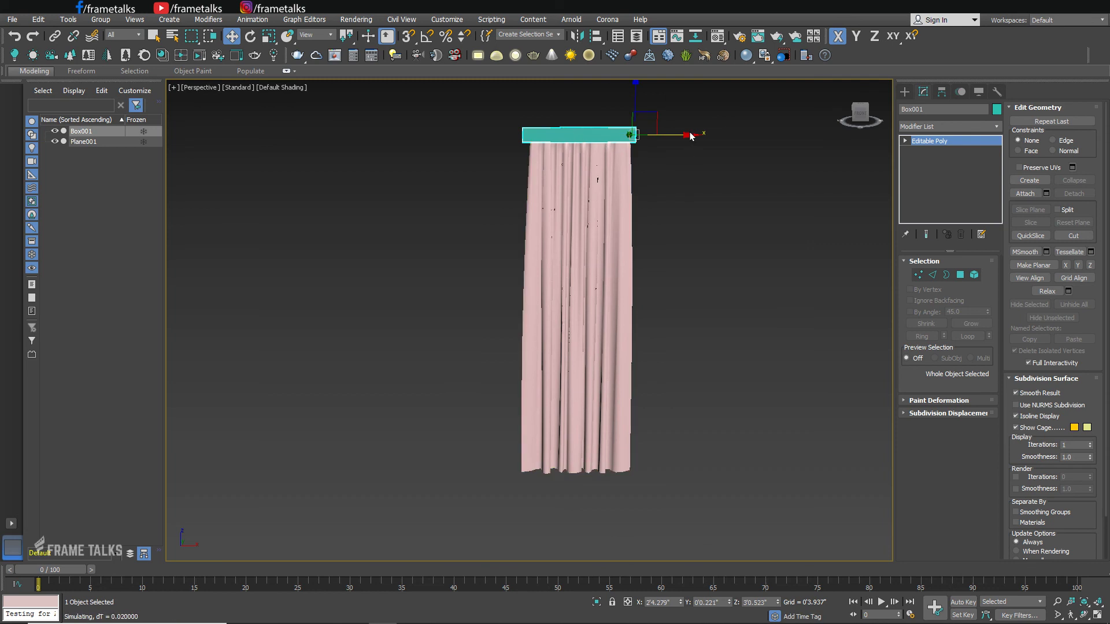
drag(672, 135, 595, 139)
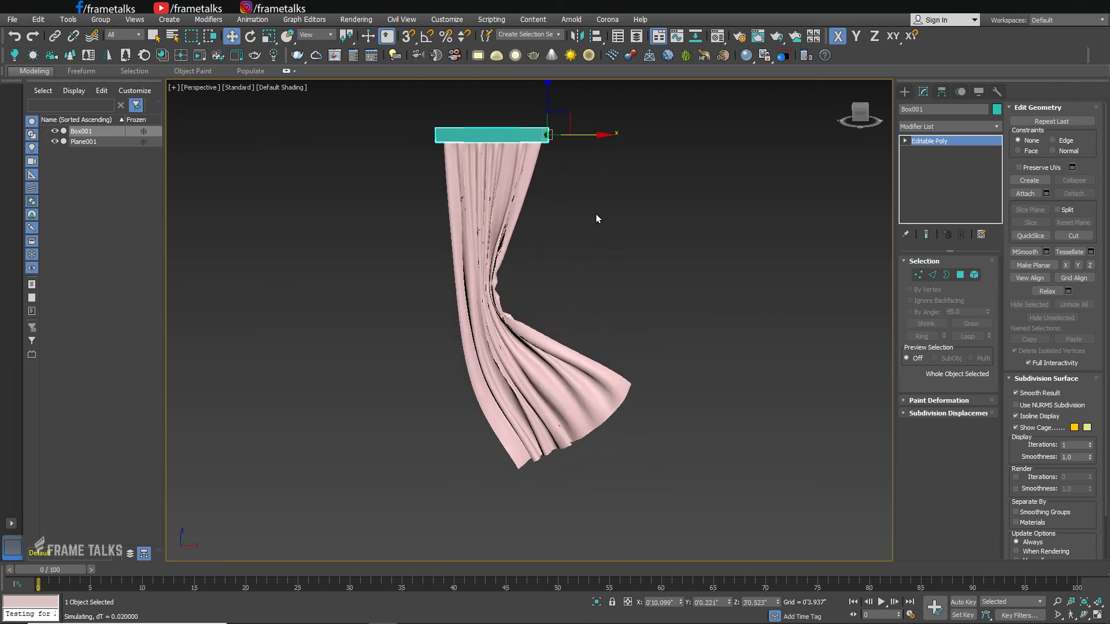
alt+middle_drag(597, 218, 544, 242)
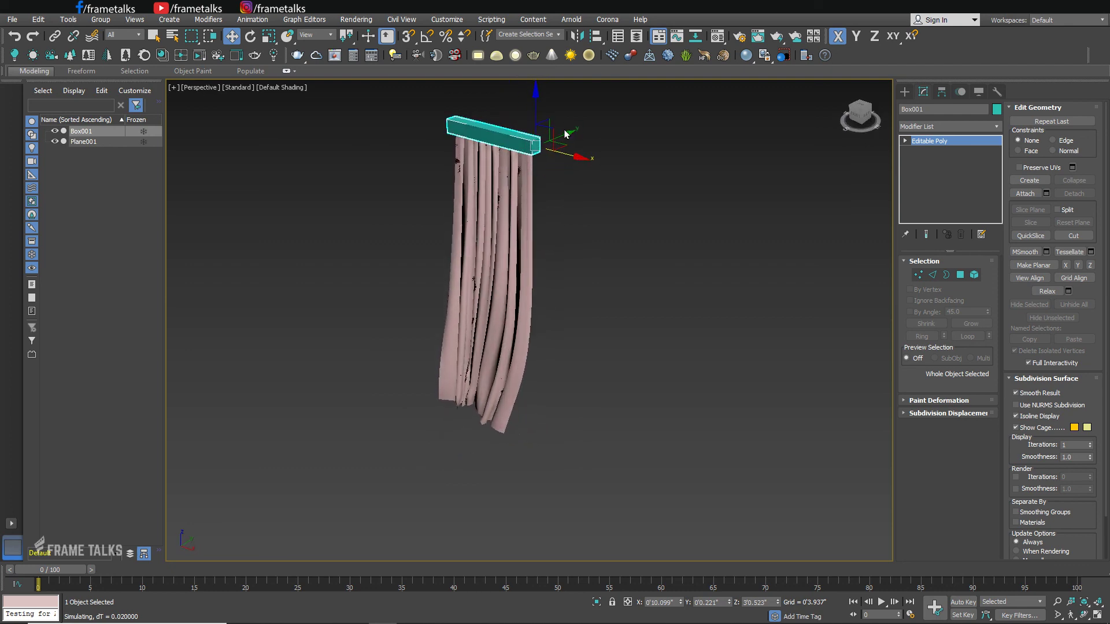